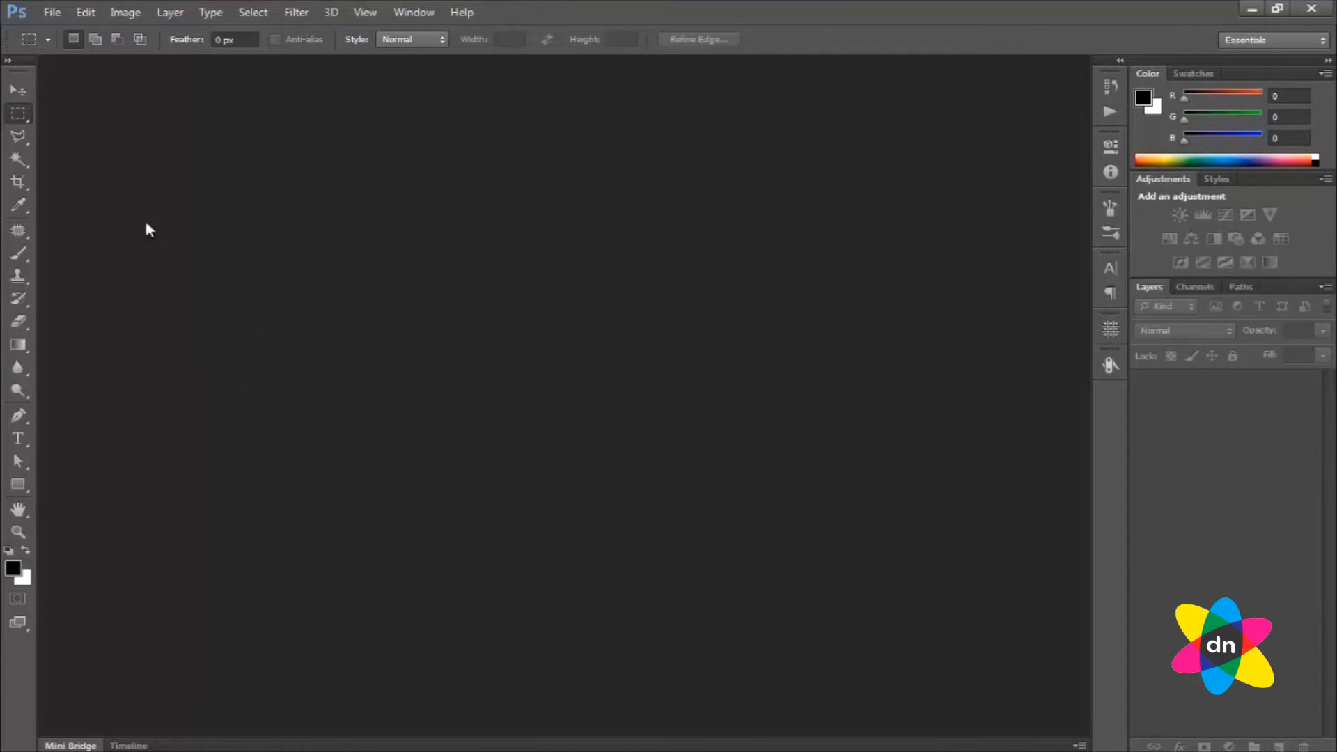
Look through the file and editing commands, including the import, automation and Preferences options
left_click(60, 9)
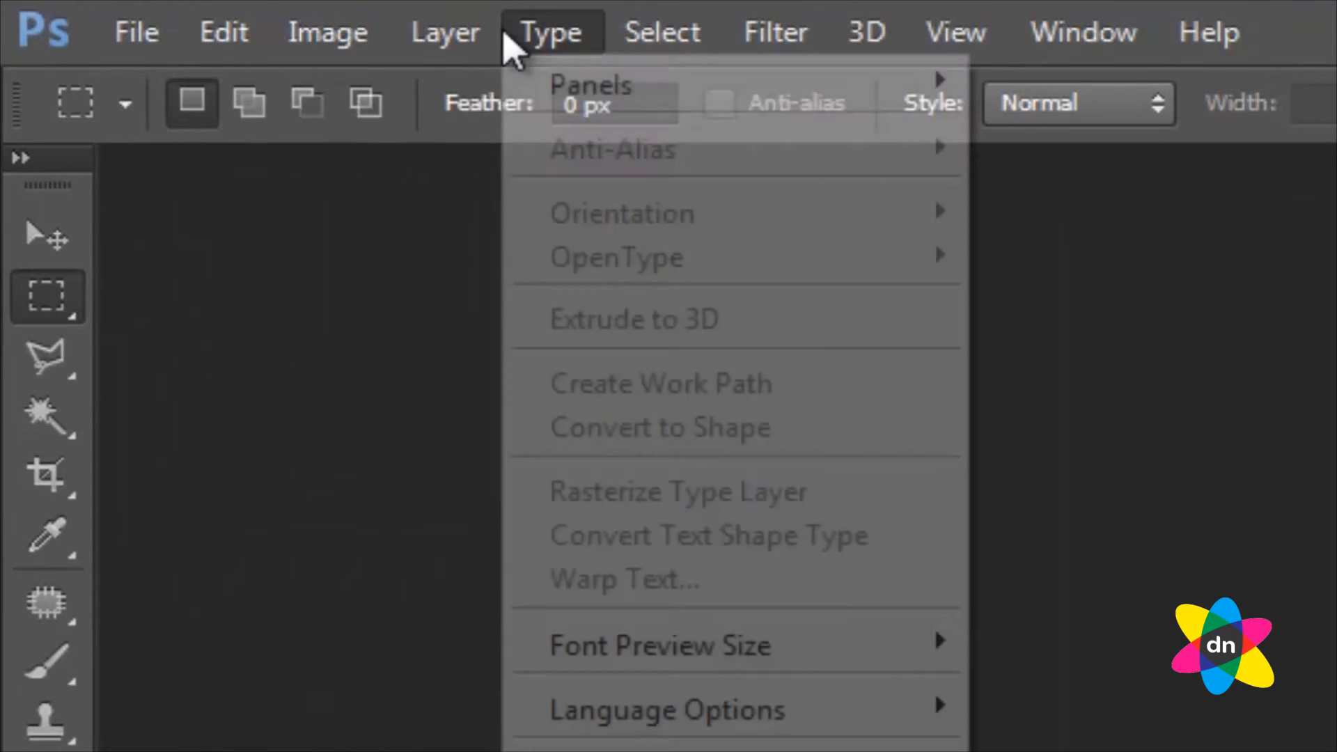
mouse_move(811, 41)
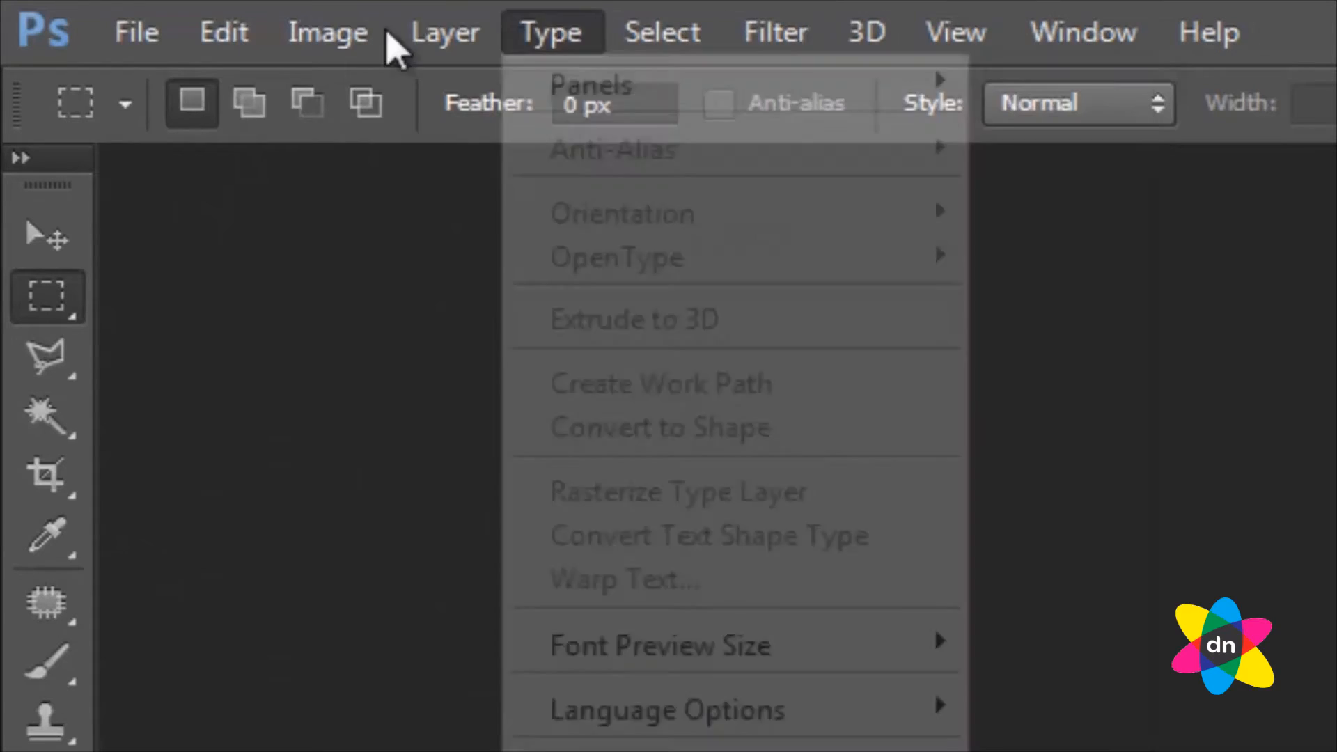
mouse_move(106, 32)
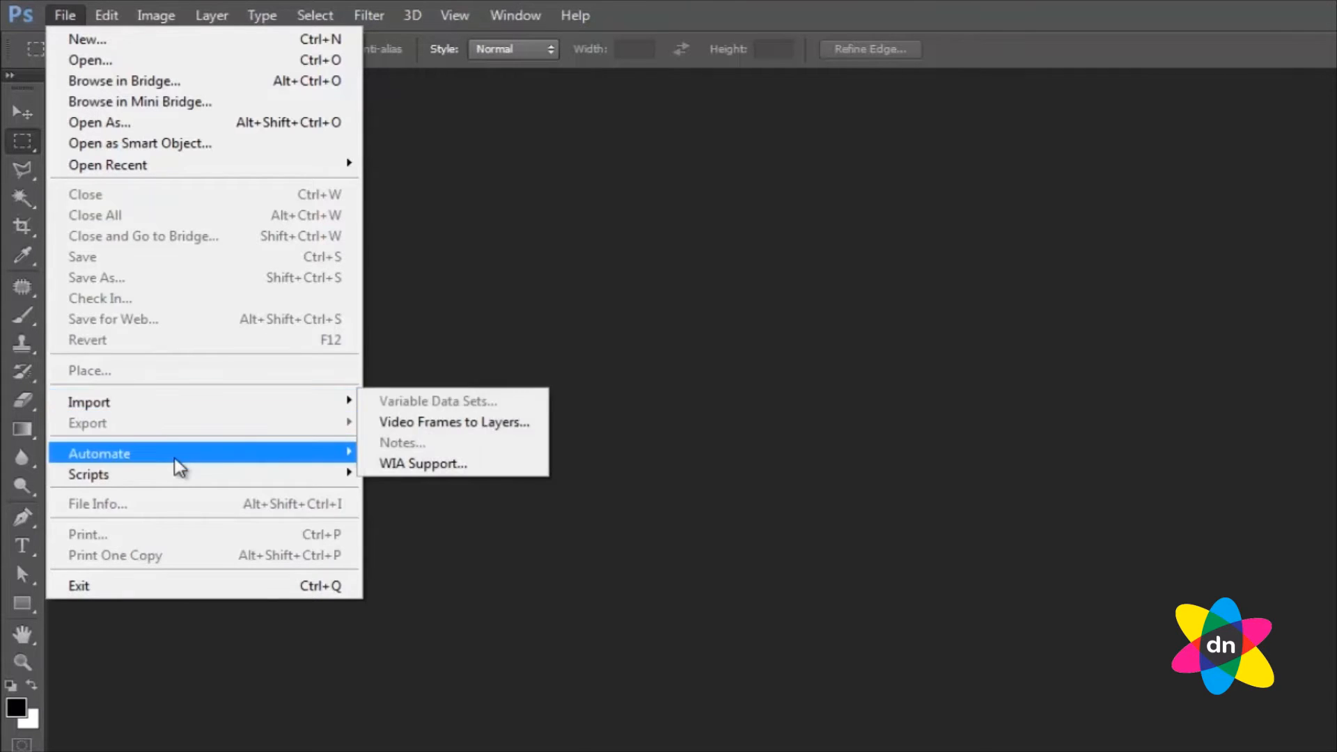
mouse_move(175, 460)
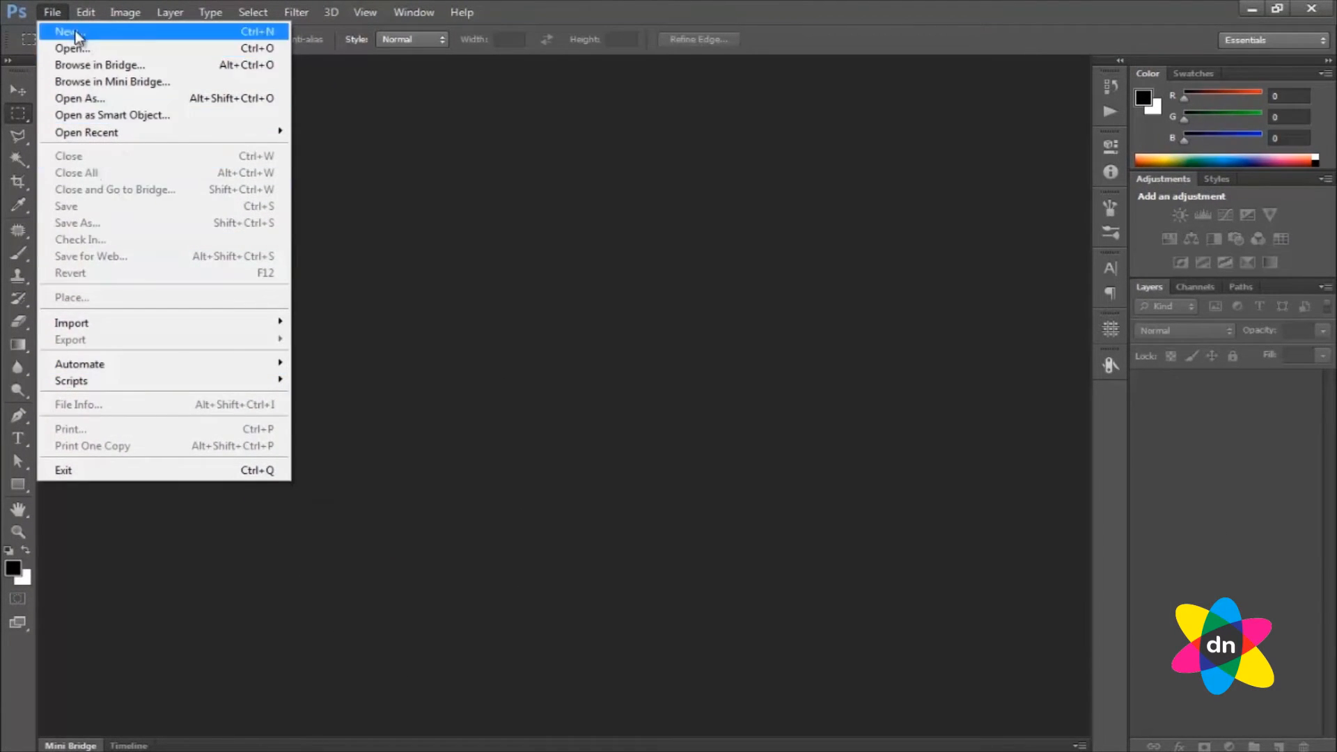
mouse_move(80, 20)
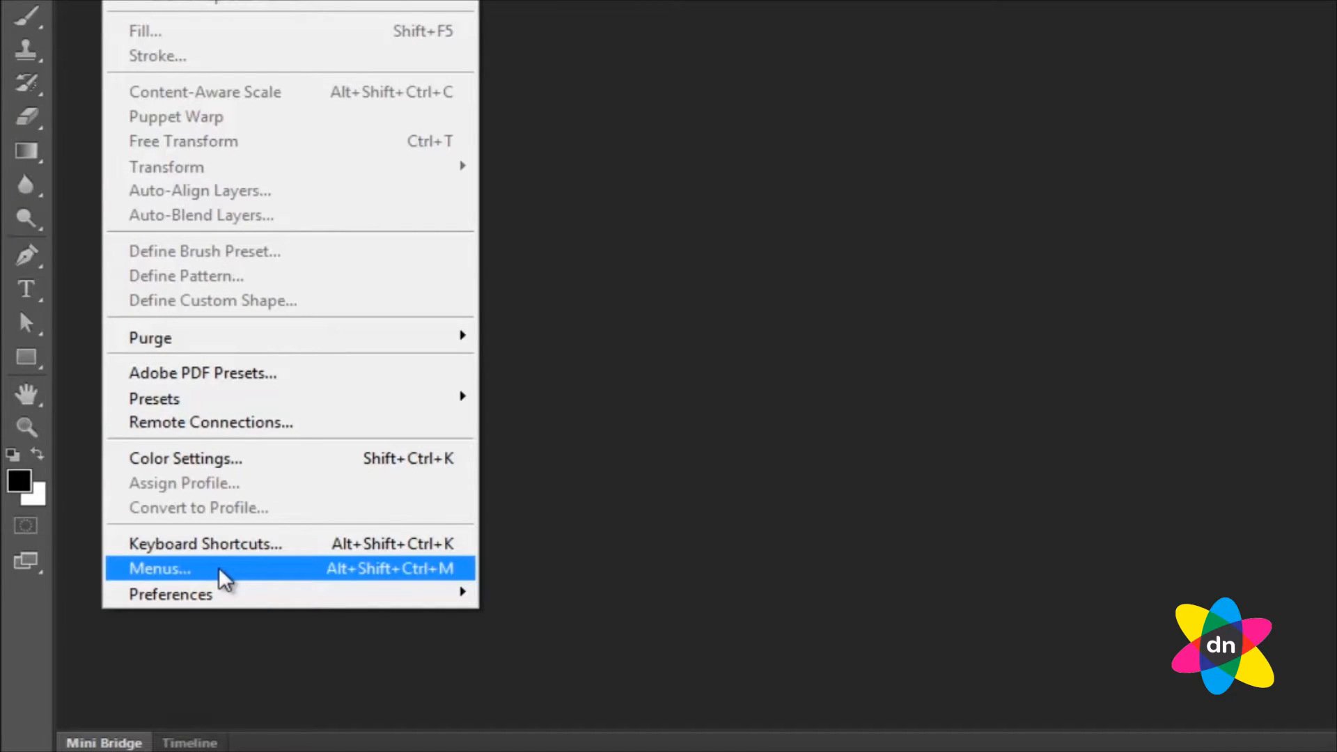
mouse_move(212, 605)
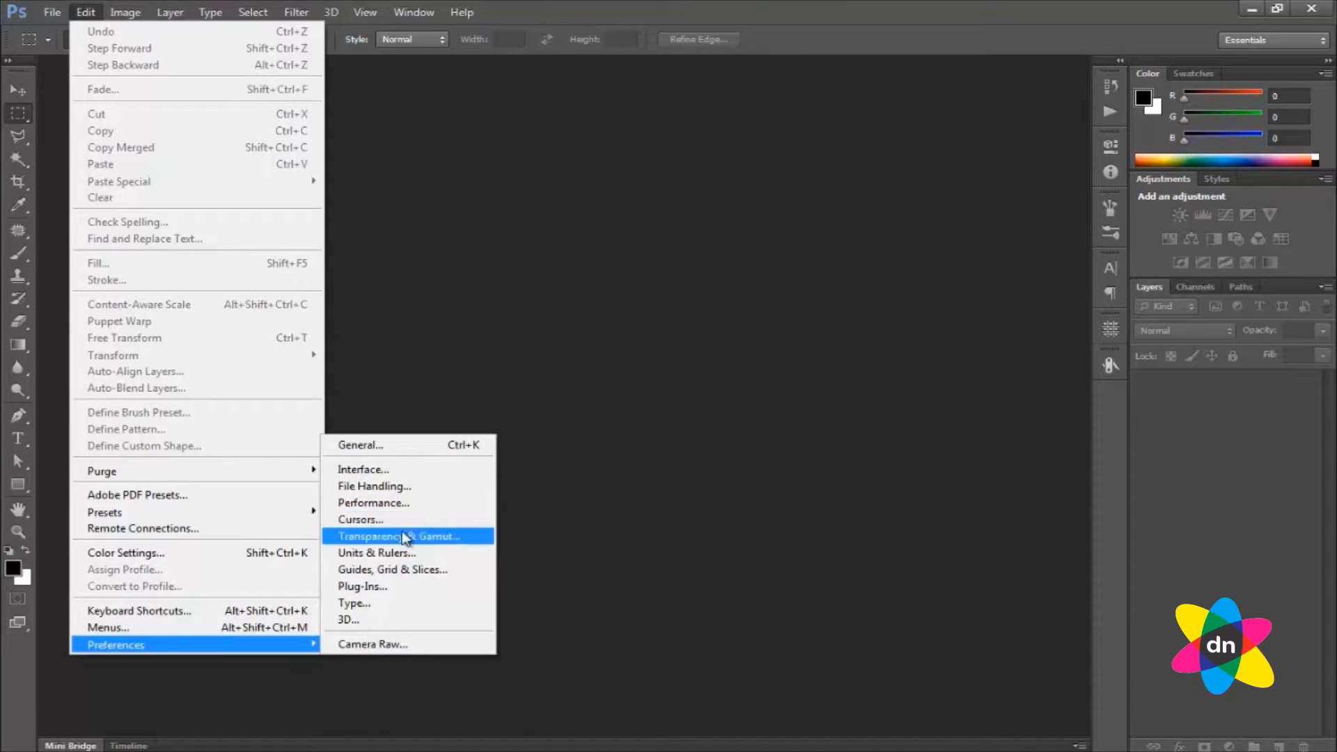
Look through the available image, layer, type, filter, 3D and view commands
left_click(115, 12)
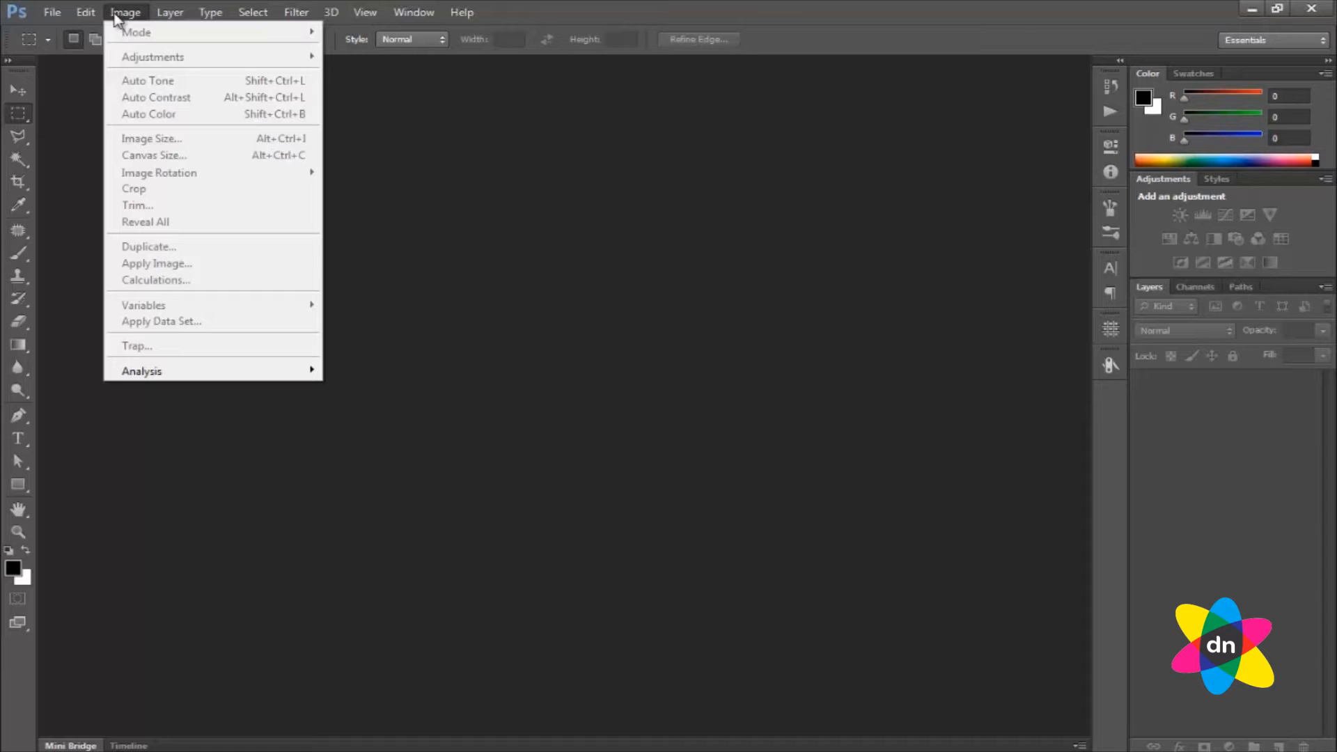
mouse_move(163, 15)
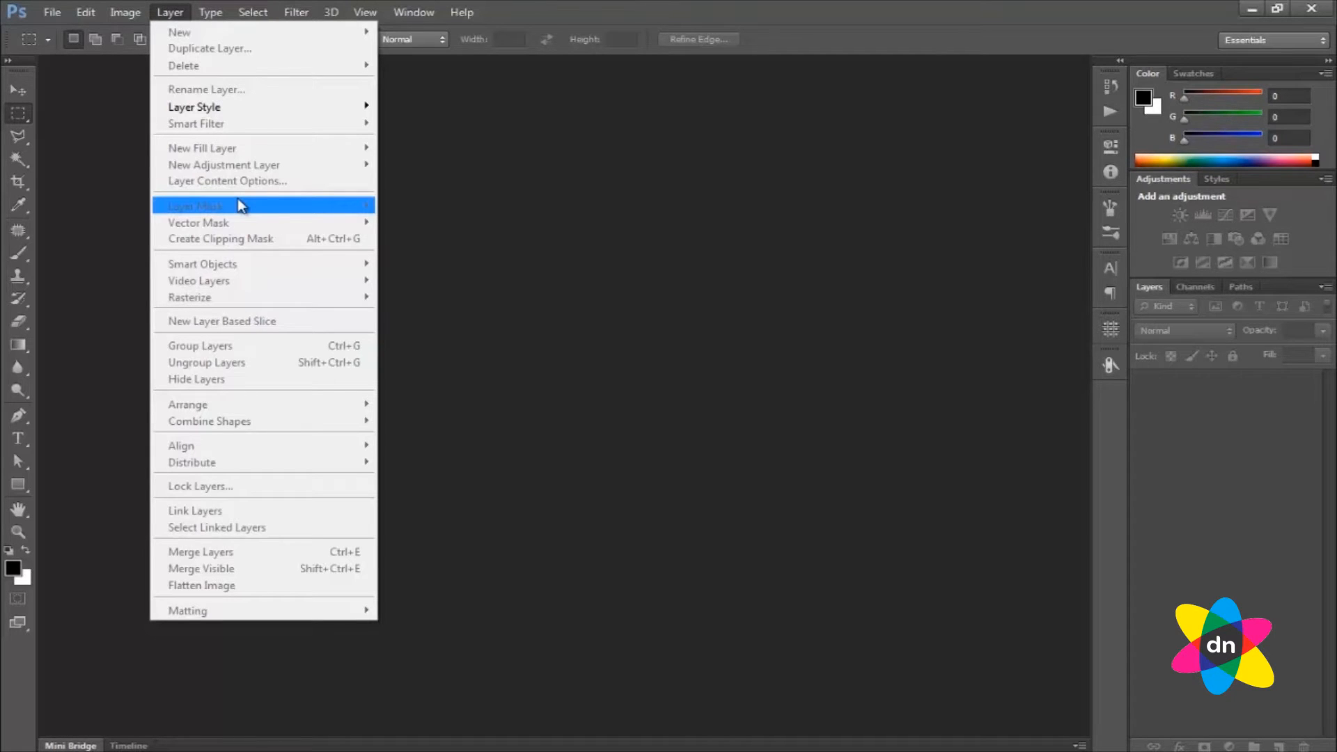
mouse_move(212, 13)
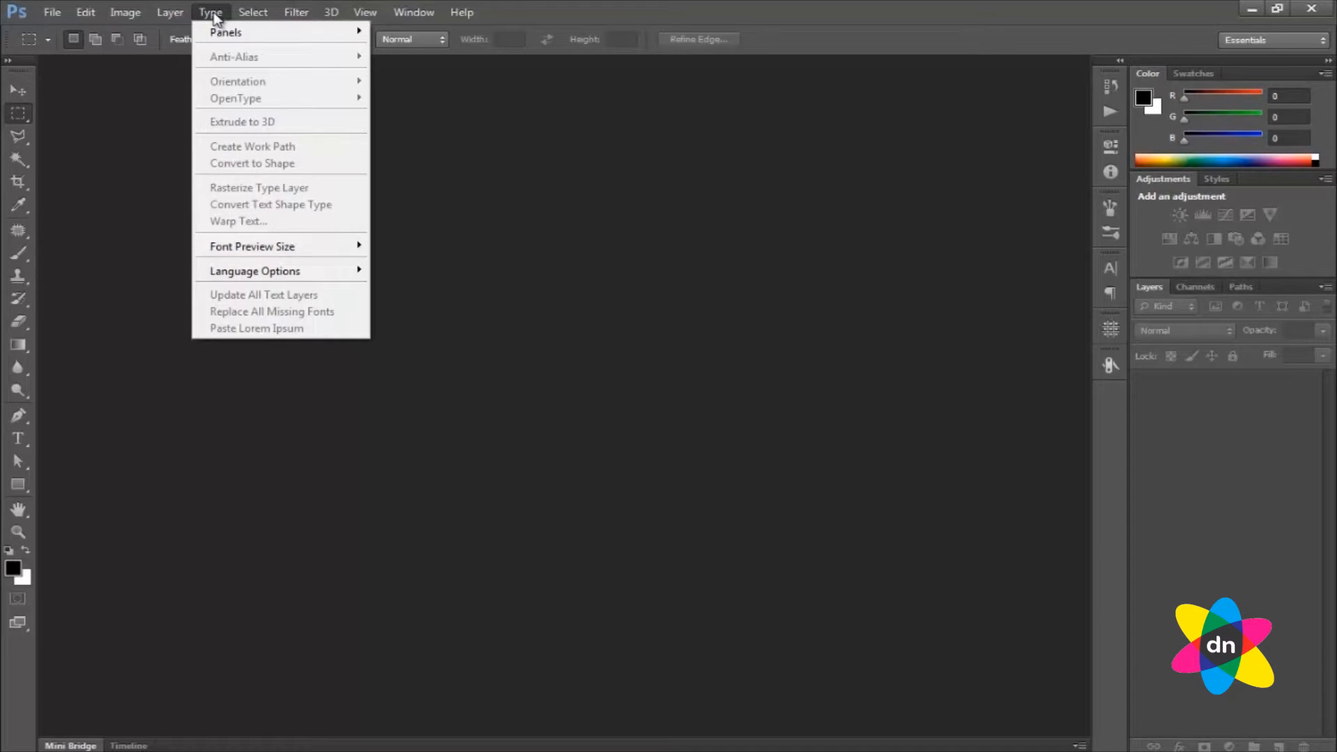
mouse_move(258, 16)
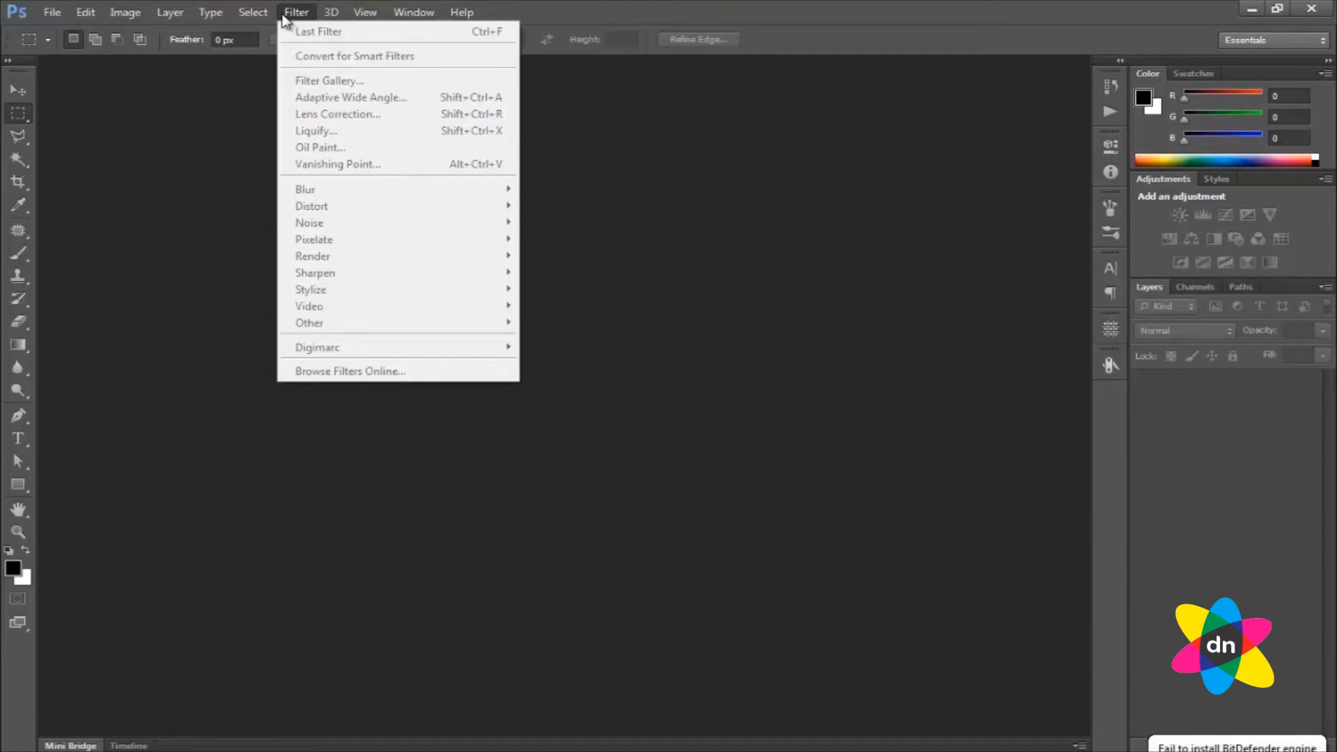
left_click(293, 13)
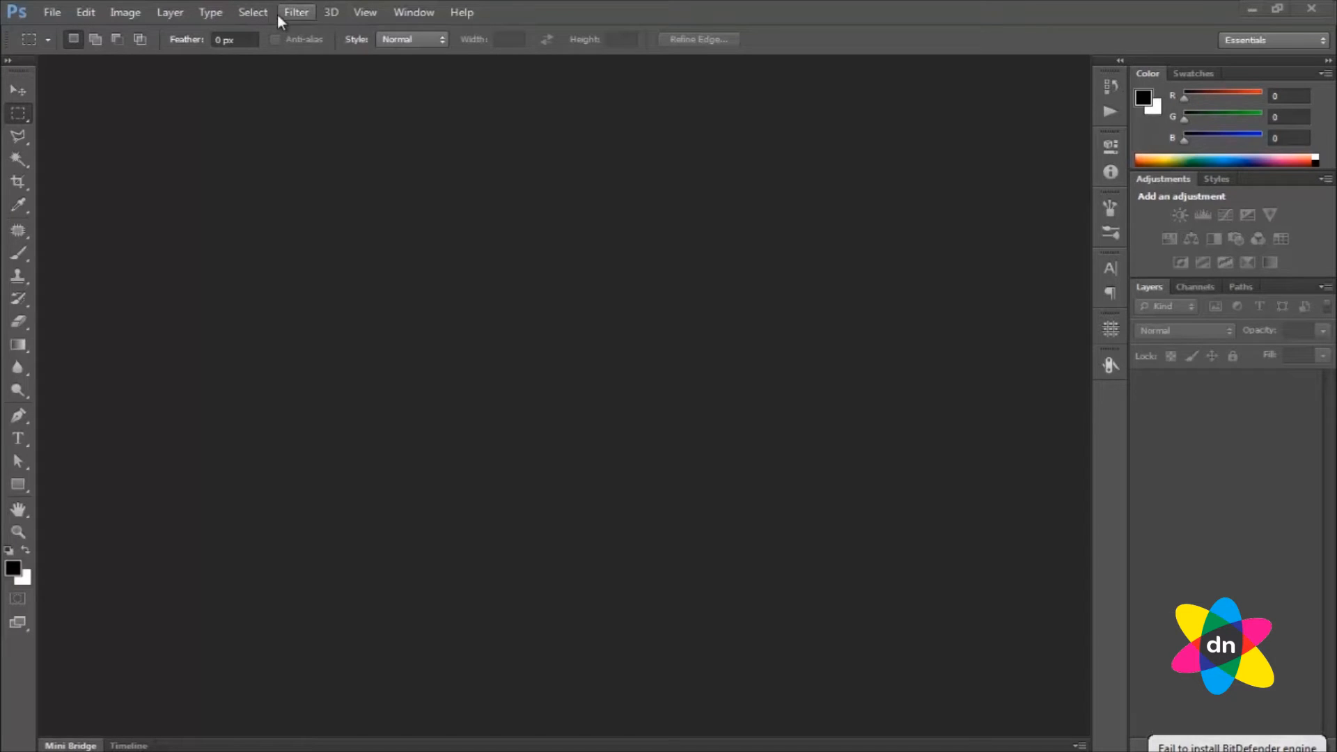
left_click(295, 13)
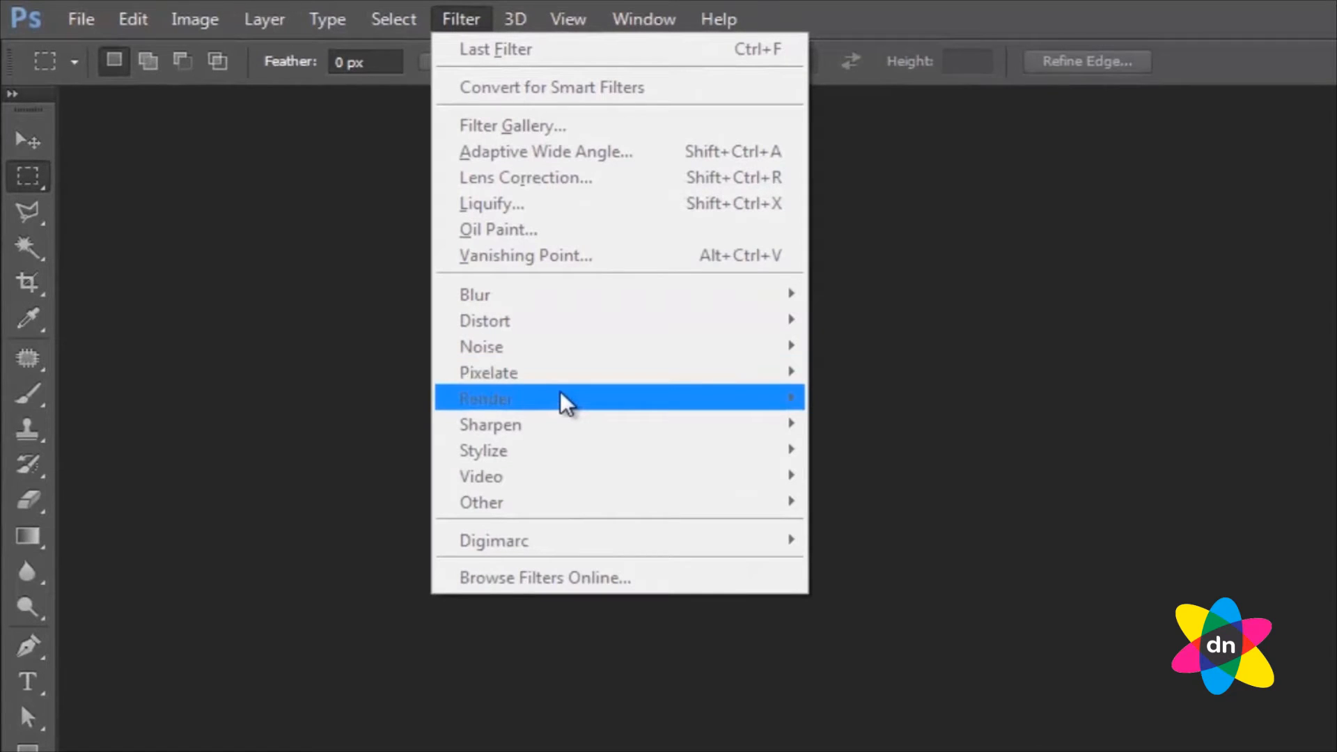
mouse_move(519, 21)
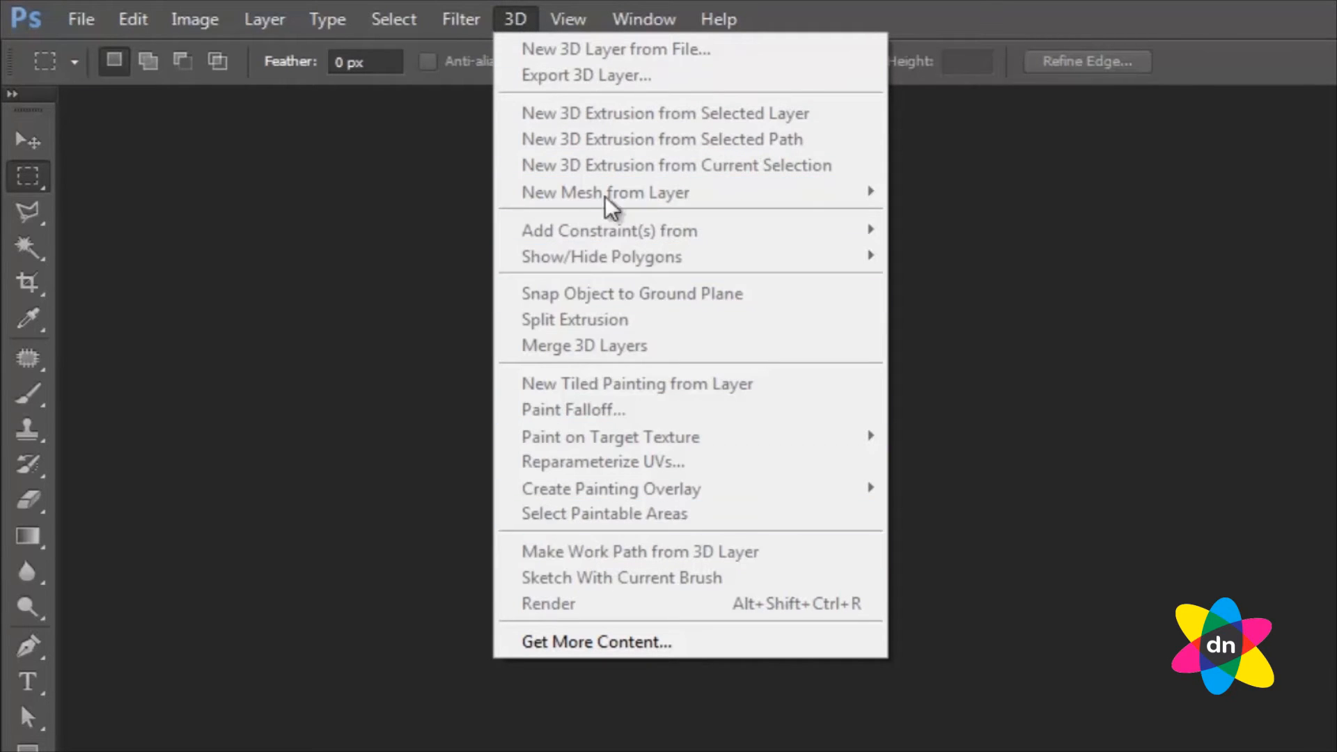
mouse_move(568, 19)
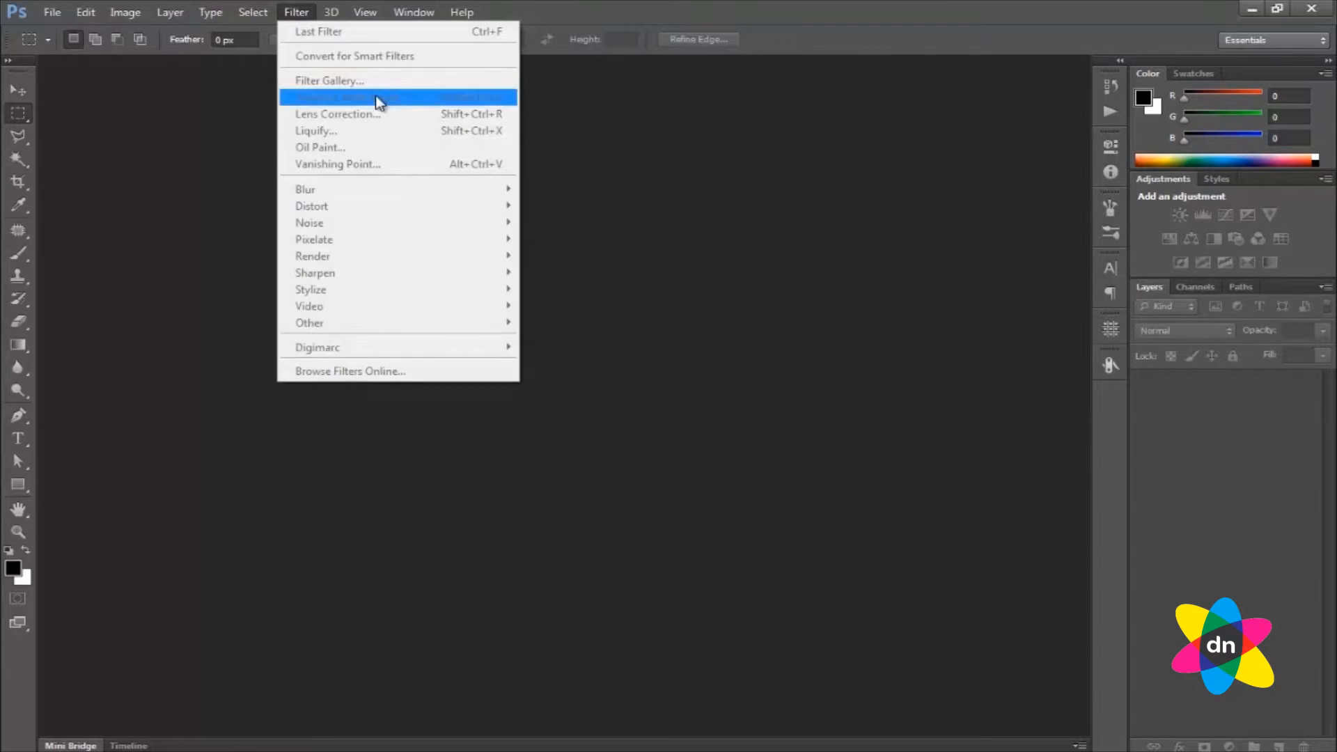
mouse_move(362, 18)
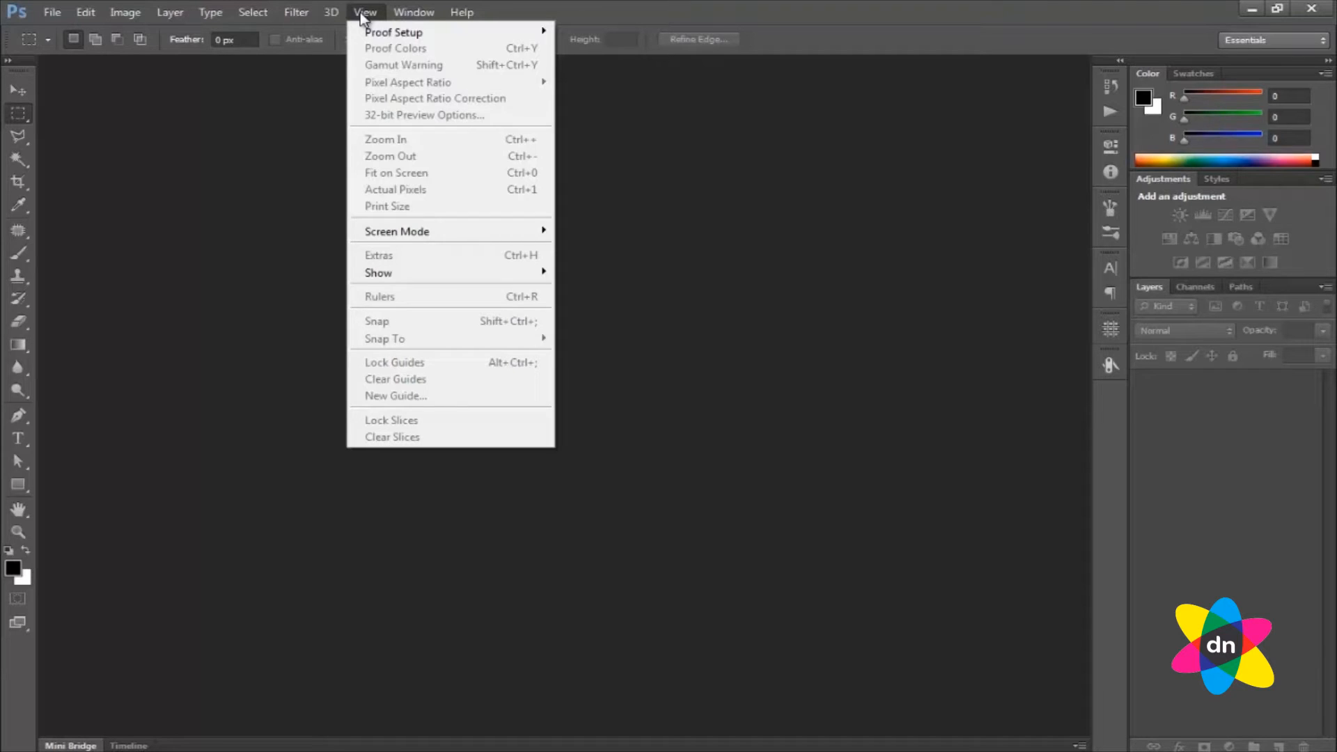
Open the Character panel and collapse it again
mouse_move(421, 13)
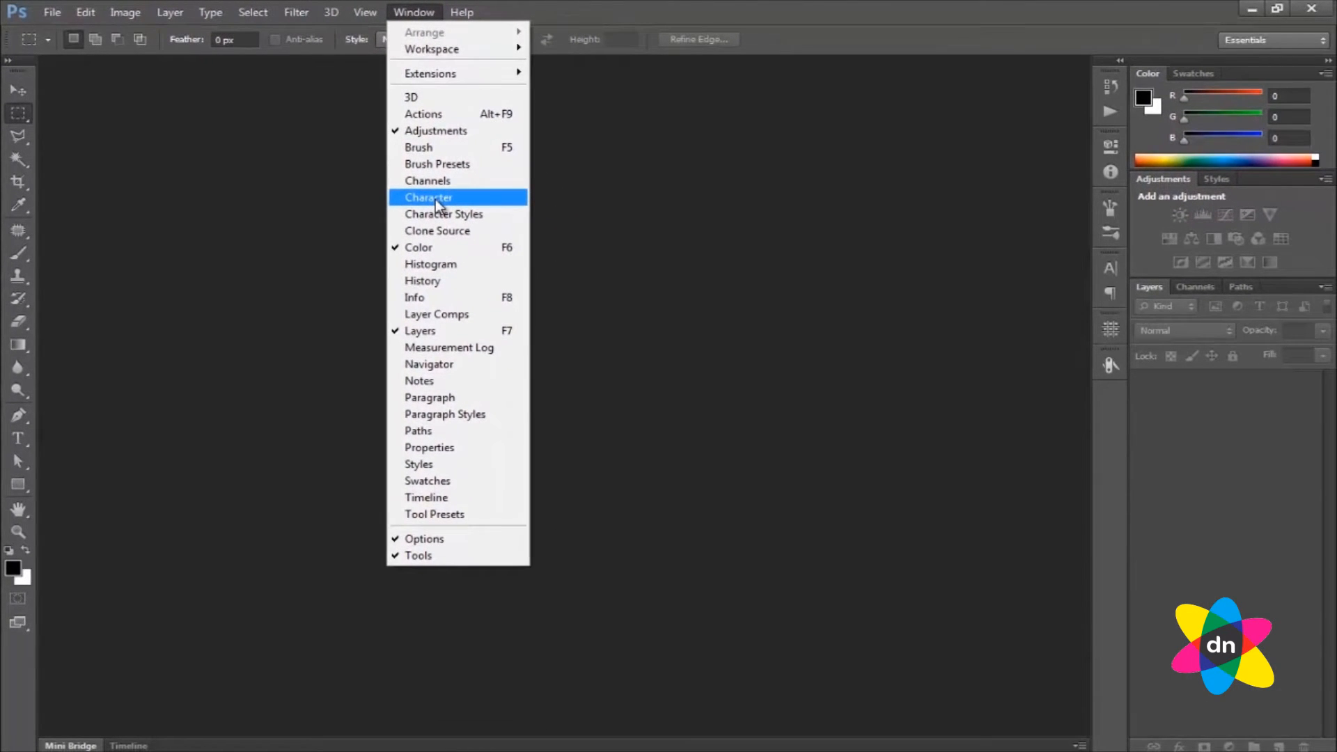
left_click(436, 199)
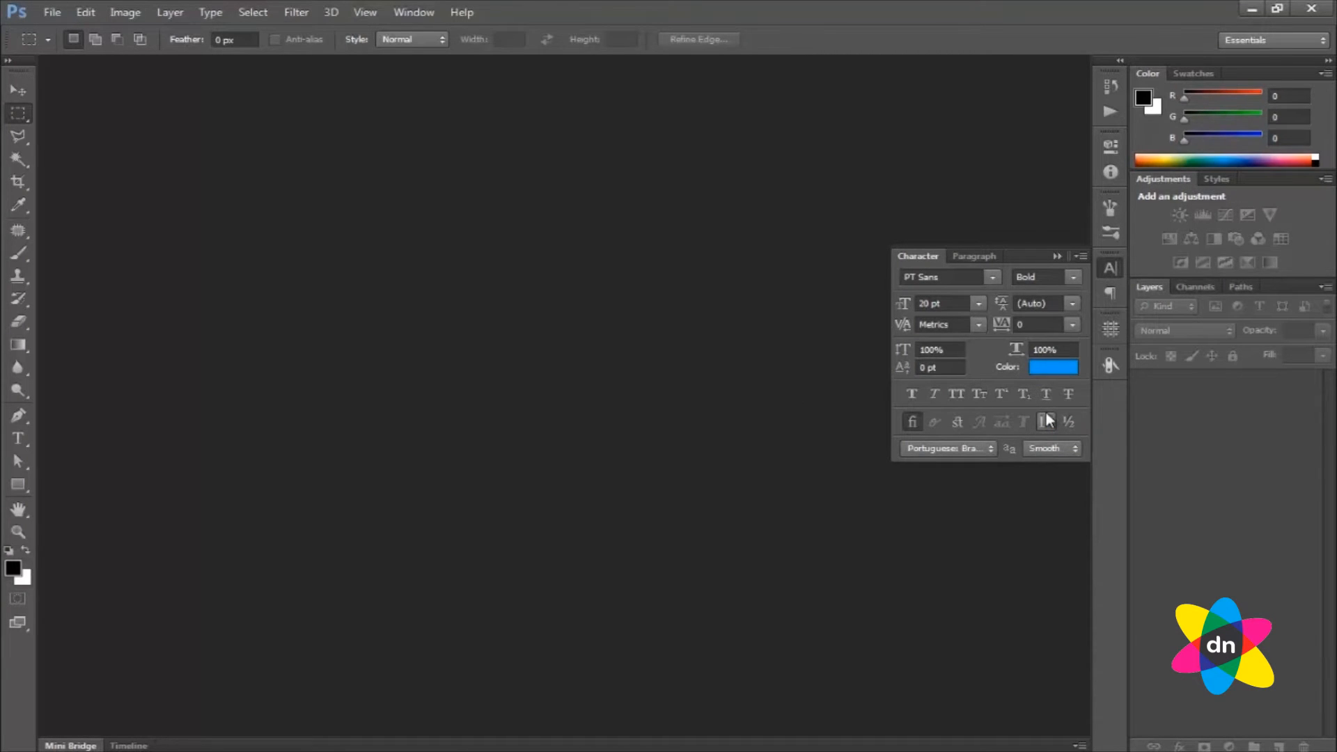
left_click(1055, 257)
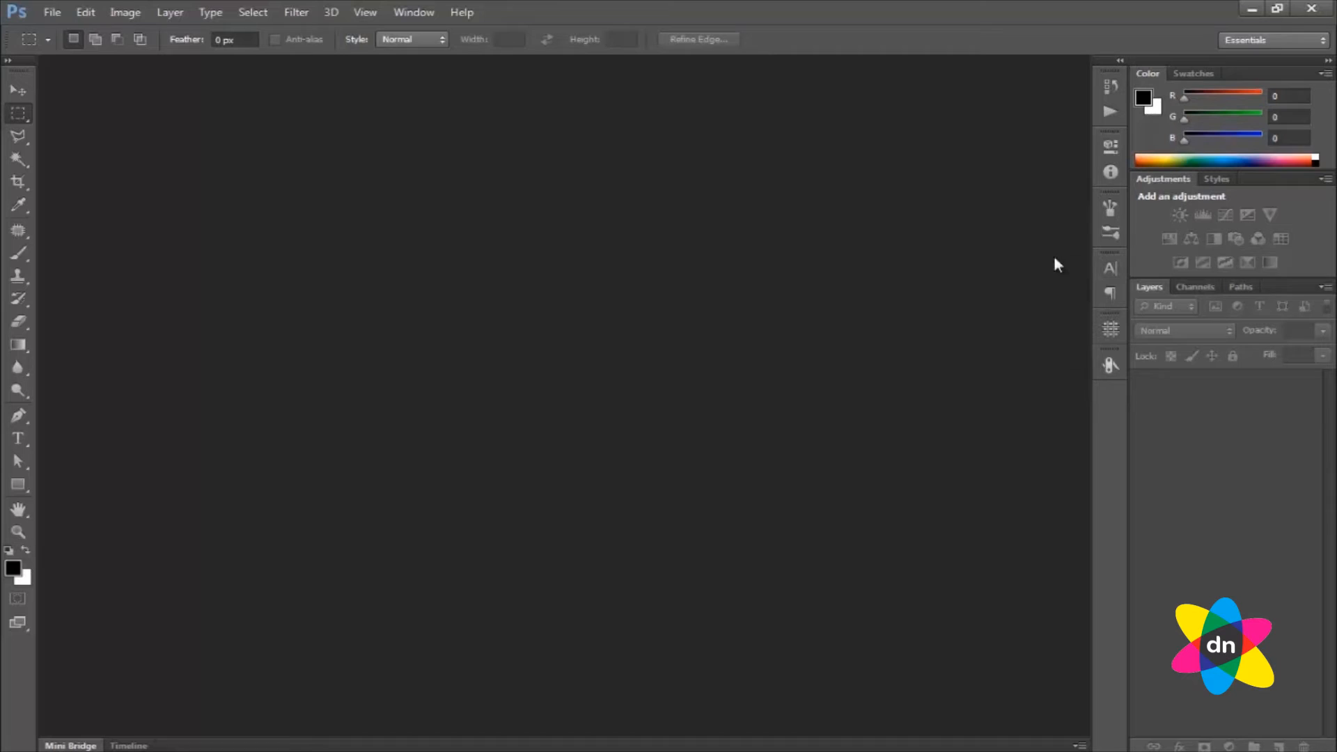
Examine the list of available panels, the installed extensions and the workspace options
left_click(417, 13)
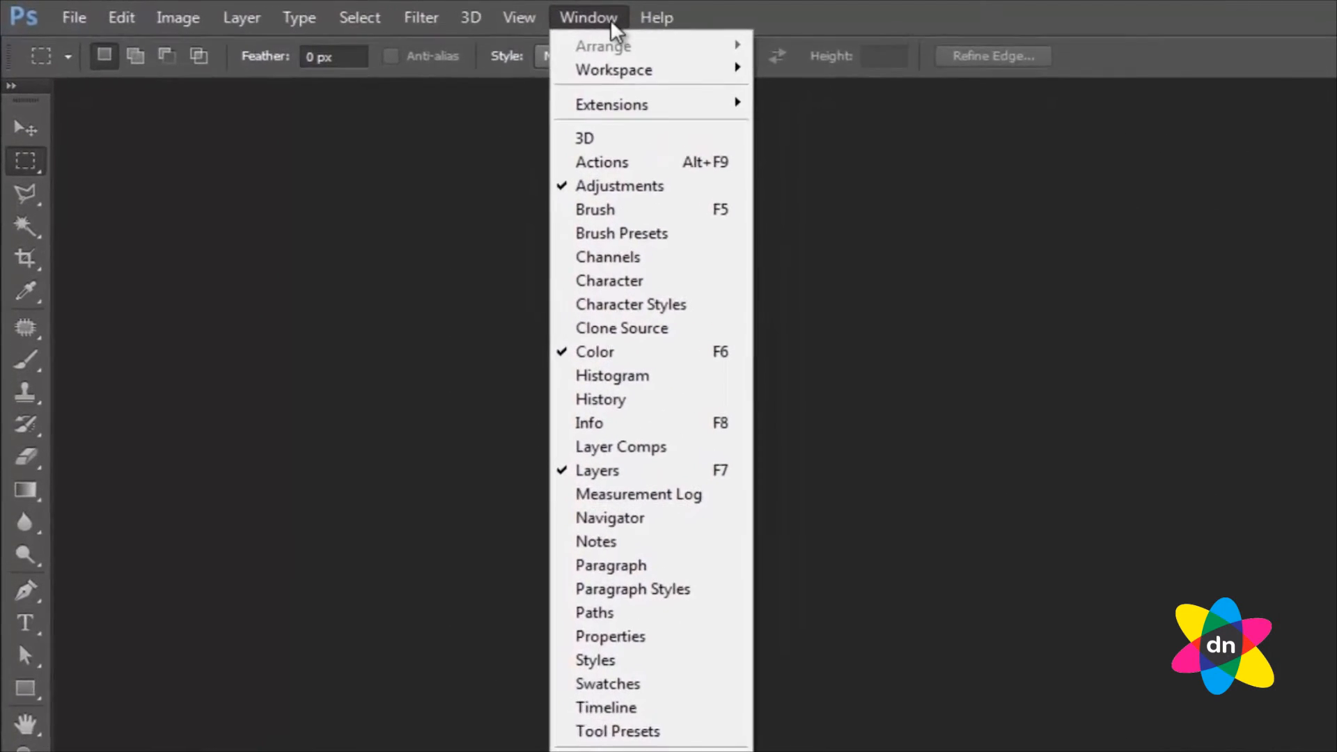
mouse_move(500, 80)
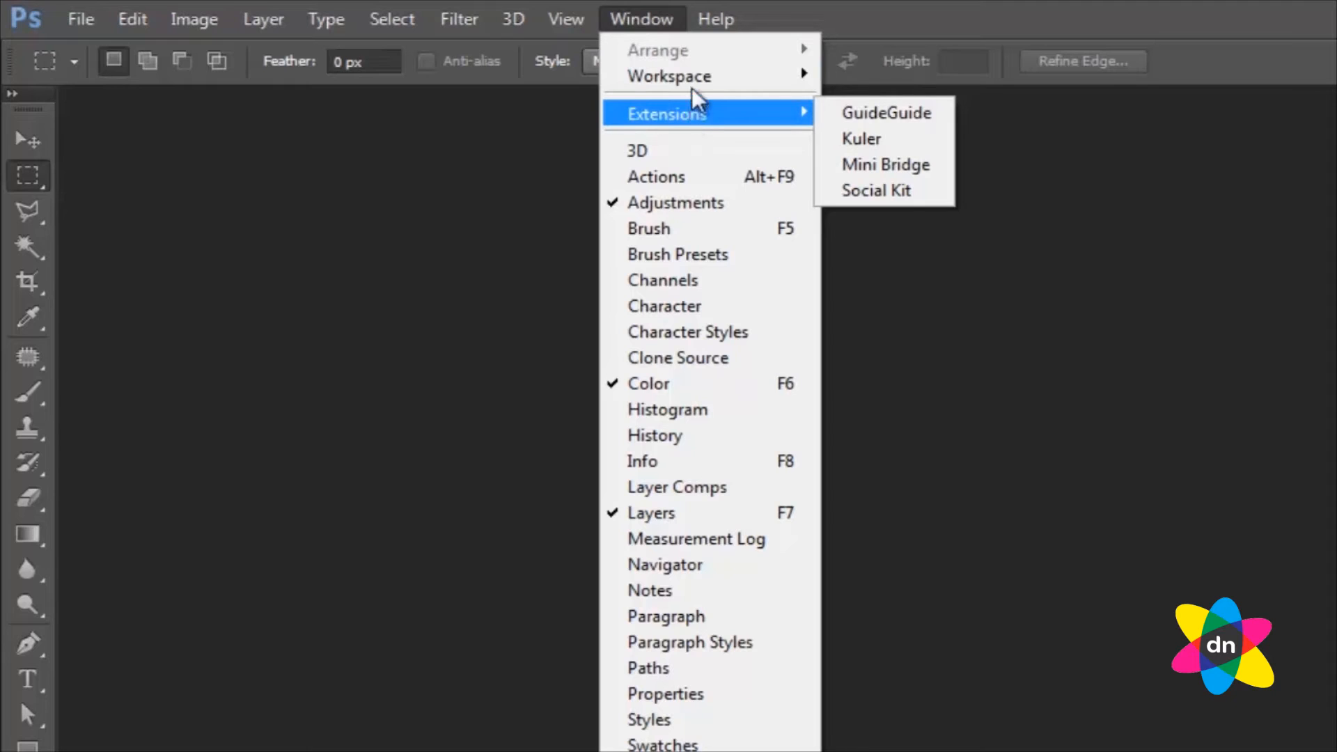
mouse_move(695, 78)
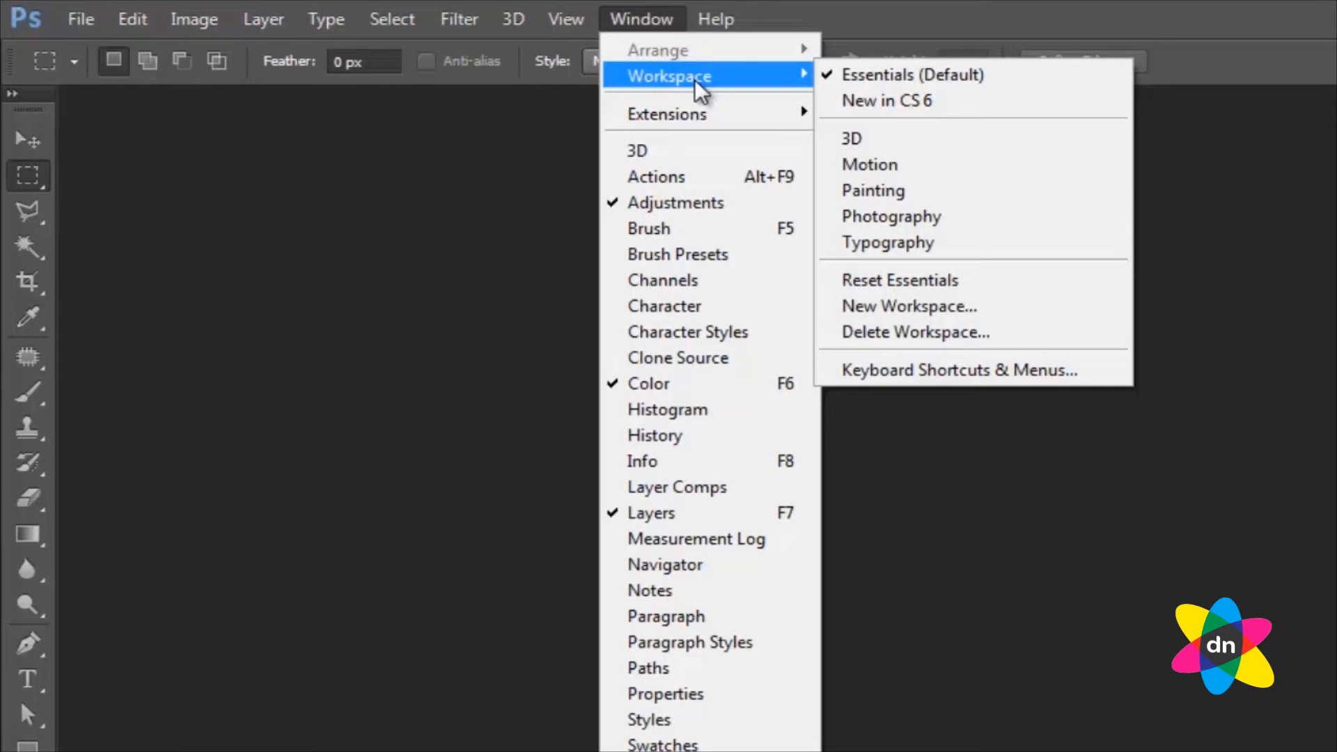
left_click(898, 19)
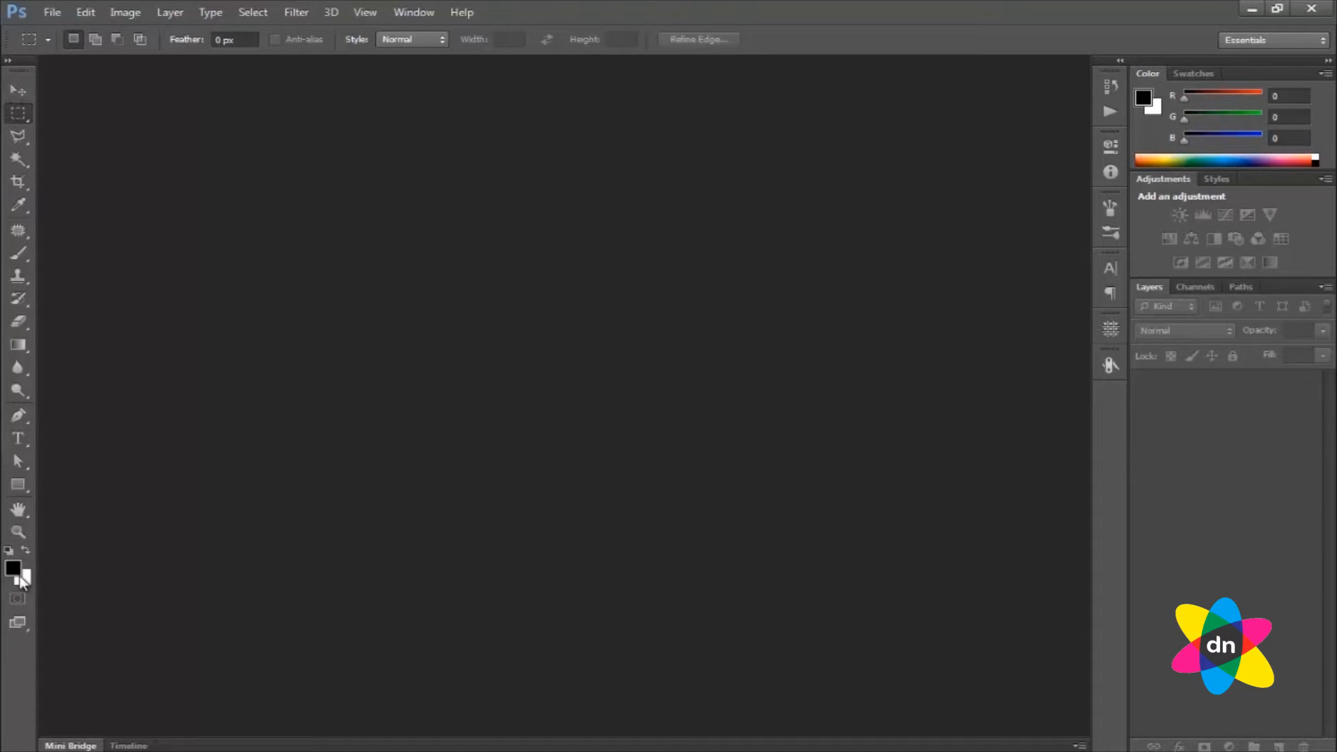
Activate the Move tool and return to the Rectangular Marquee tool
left_click(16, 94)
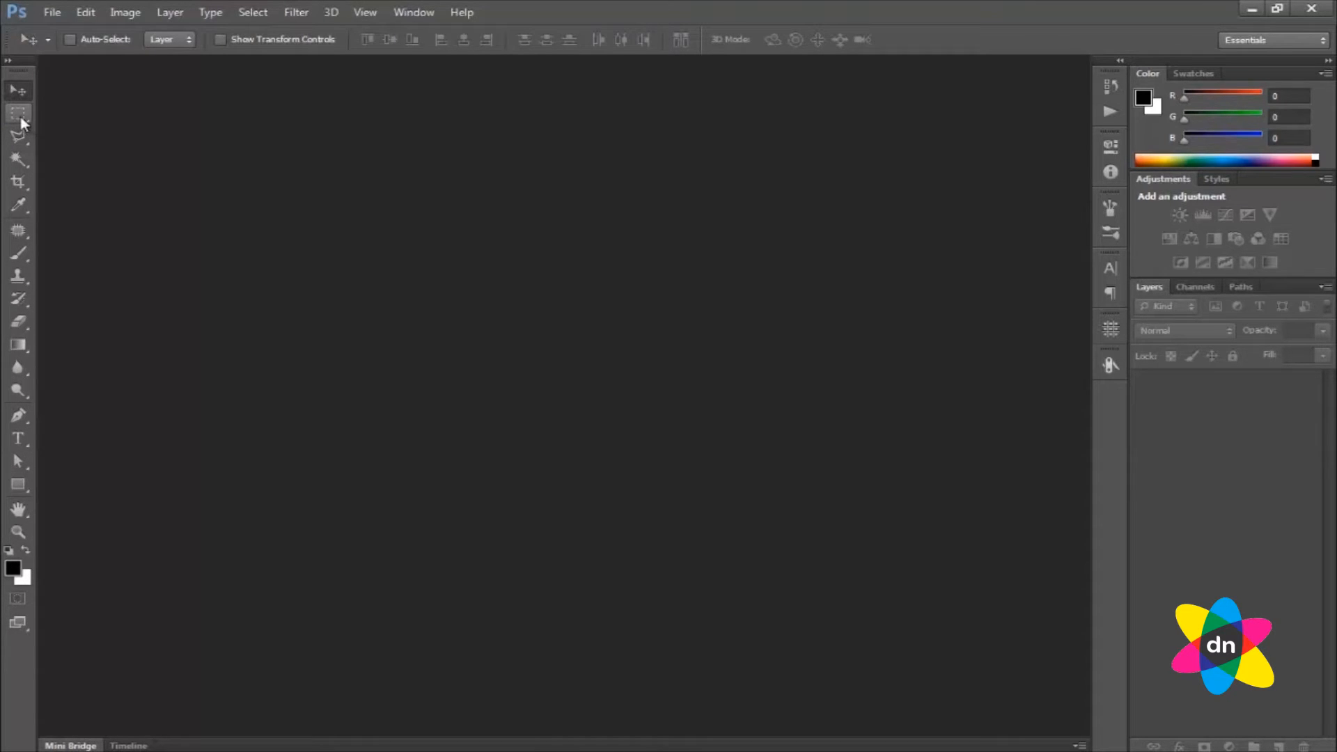
left_click(20, 114)
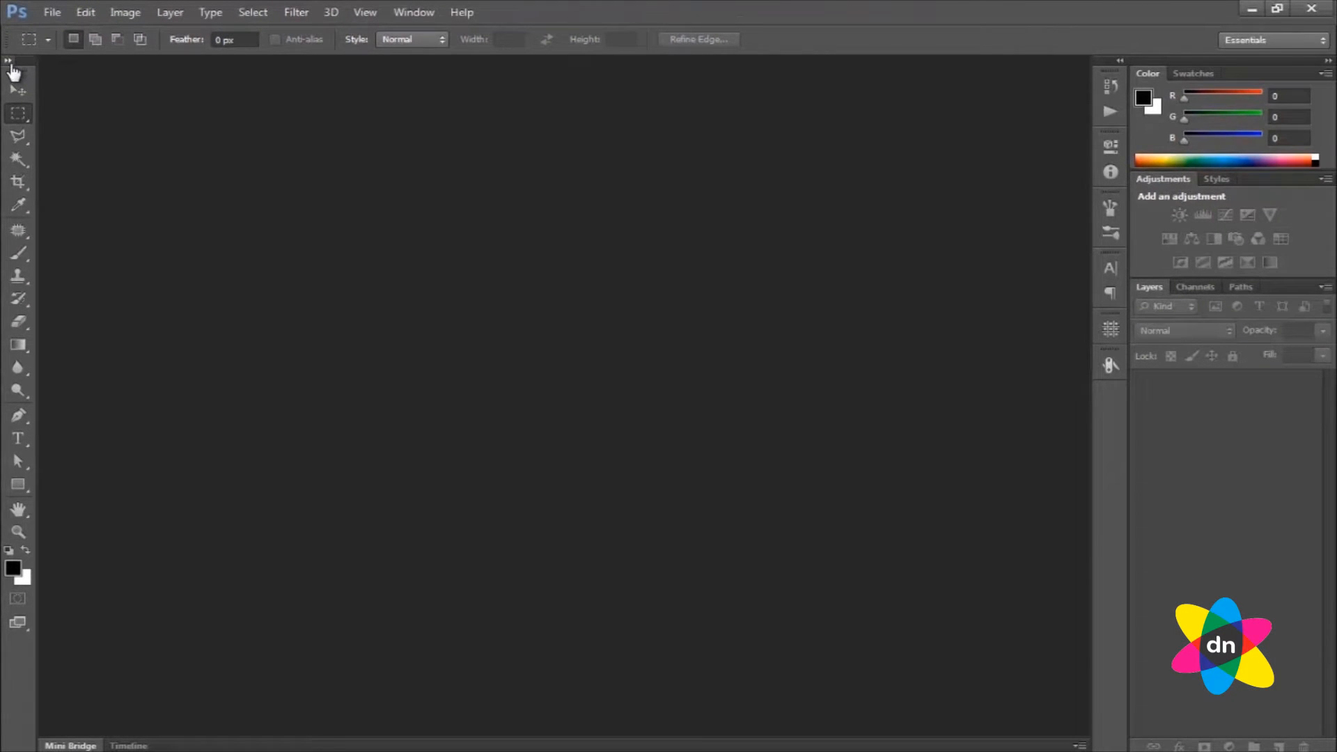
Toggle the Tools panel between two-column and single-column layouts, ending on the single column
left_click(9, 62)
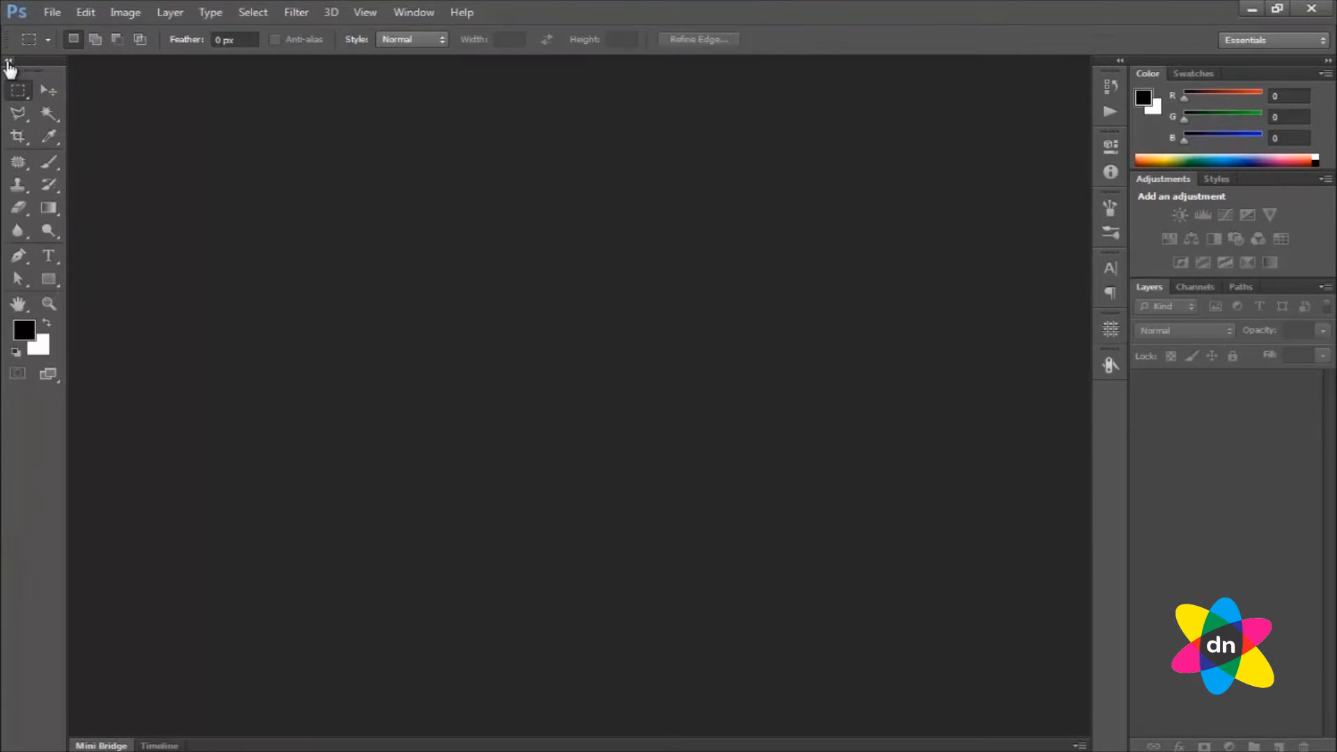
left_click(8, 63)
left_click(8, 63)
left_click(8, 63)
left_click(9, 63)
left_click(9, 63)
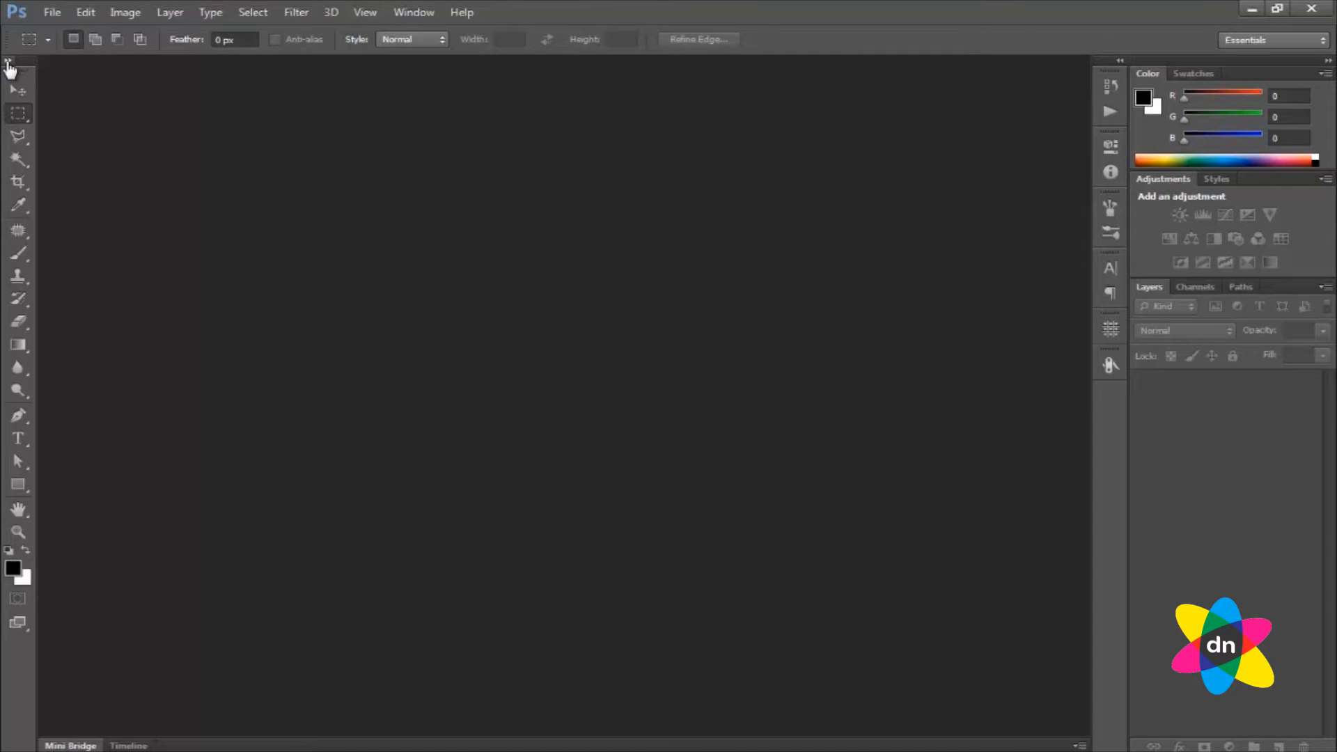
left_click(8, 63)
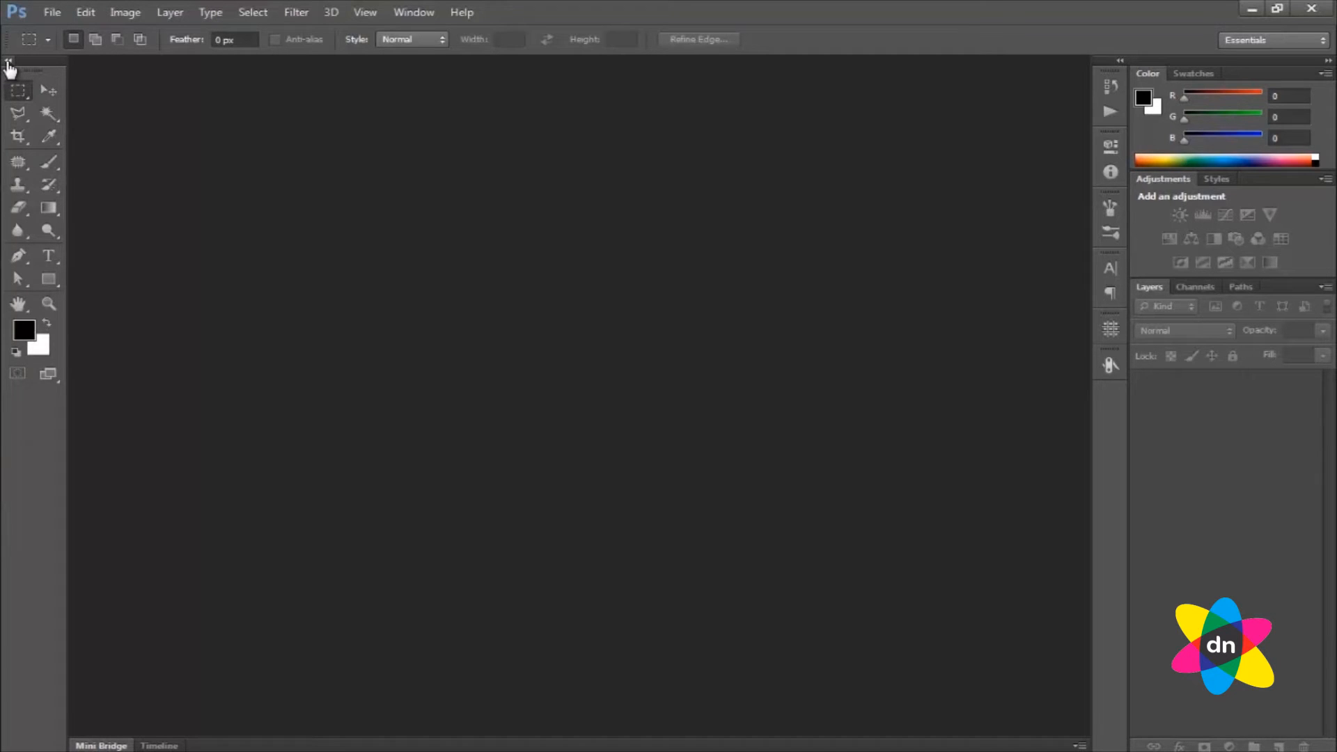
left_click(8, 63)
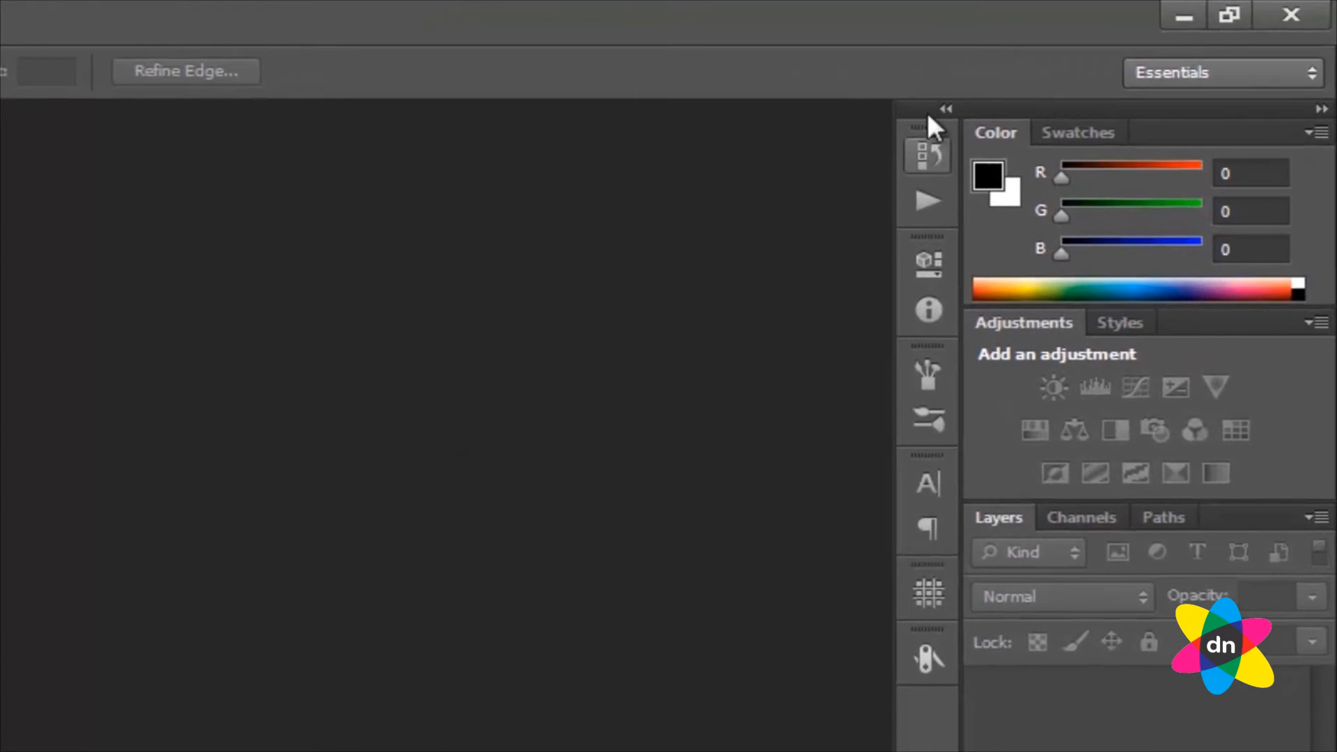
Expand and collapse the icon panel dock containing History, Properties, Brush and Character, ending with it collapsed to icons
left_click(946, 109)
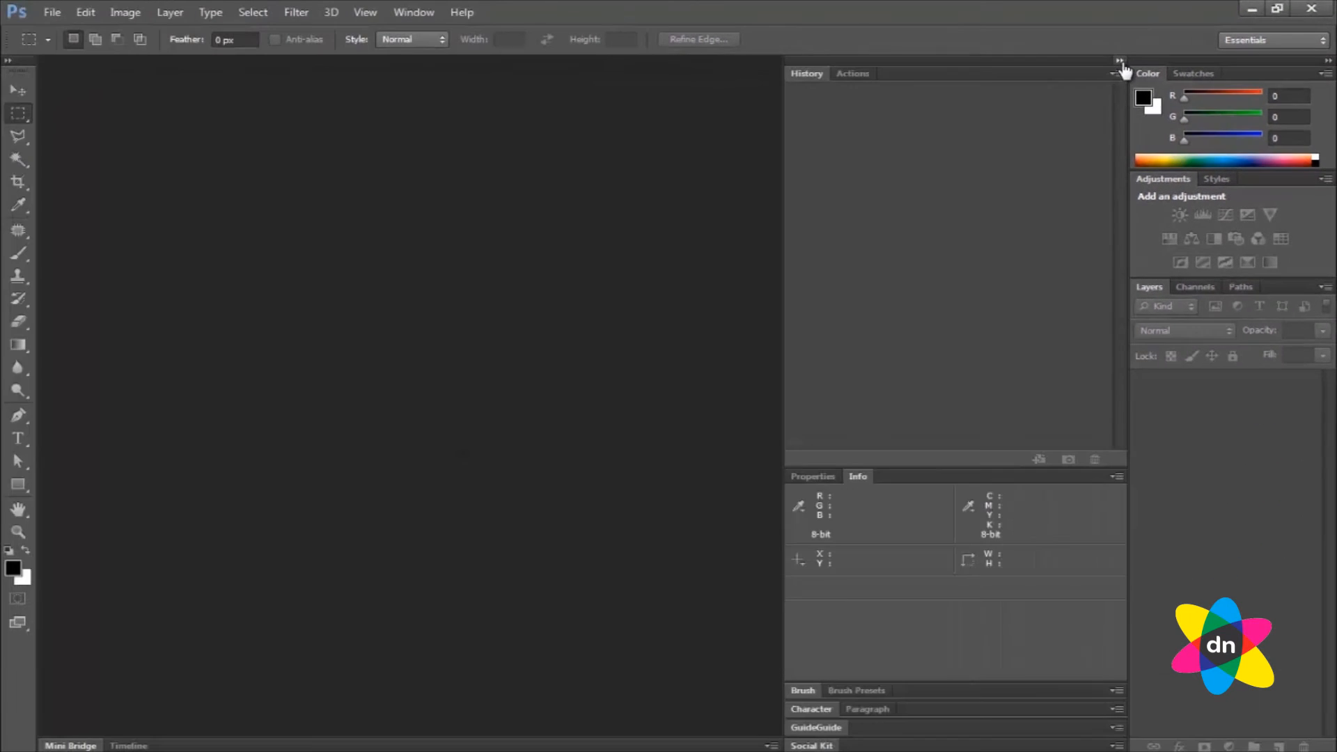
left_click(1120, 62)
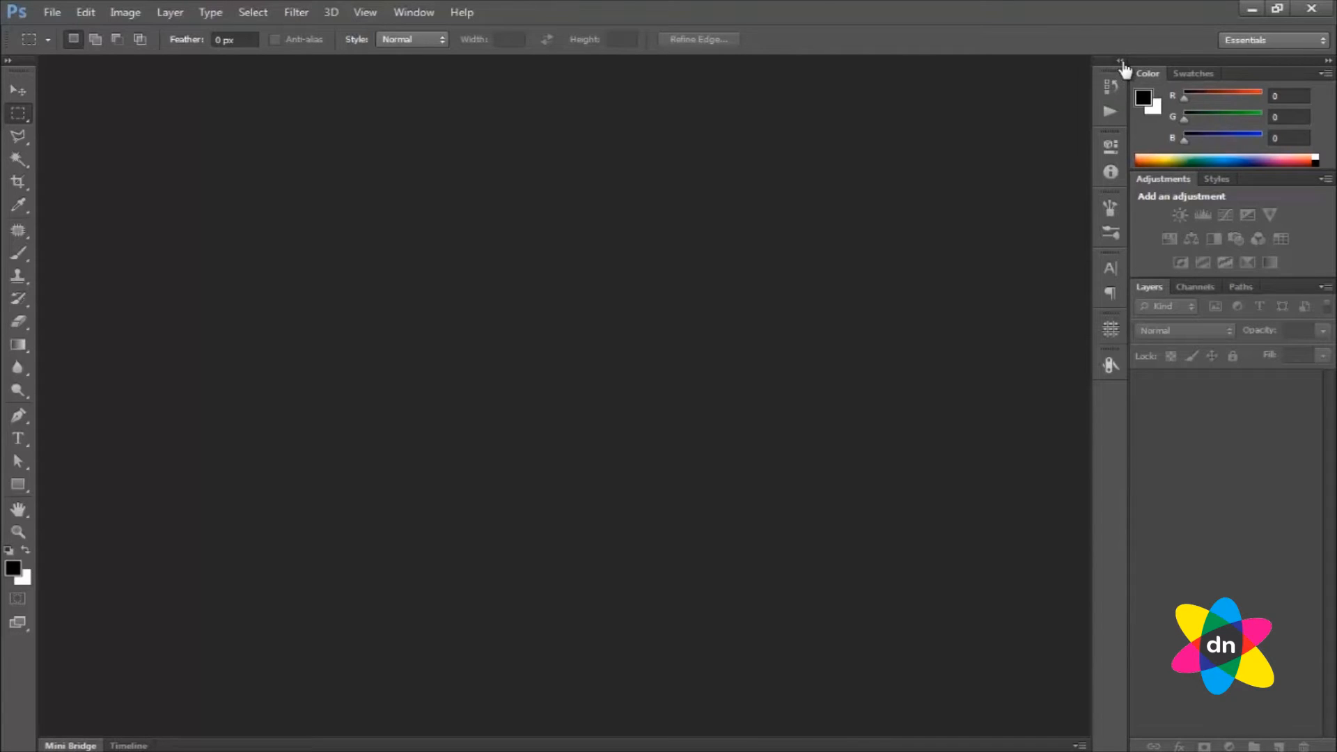
left_click(1120, 62)
left_click(1119, 62)
left_click(1119, 62)
left_click(1120, 62)
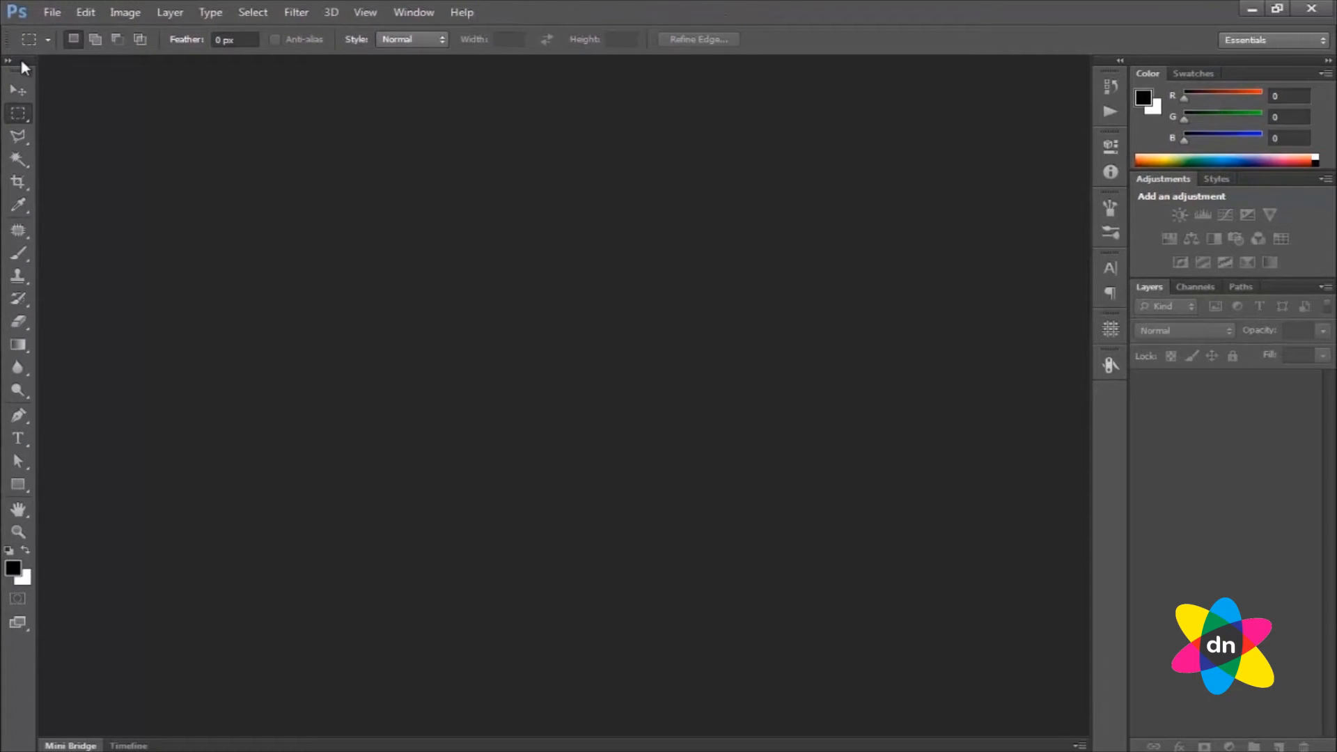
Undock the Tools panel as a two-column floating panel, and float the Color, Adjustments and Layers panel dock over the empty workspace
left_click_drag(25, 67, 458, 122)
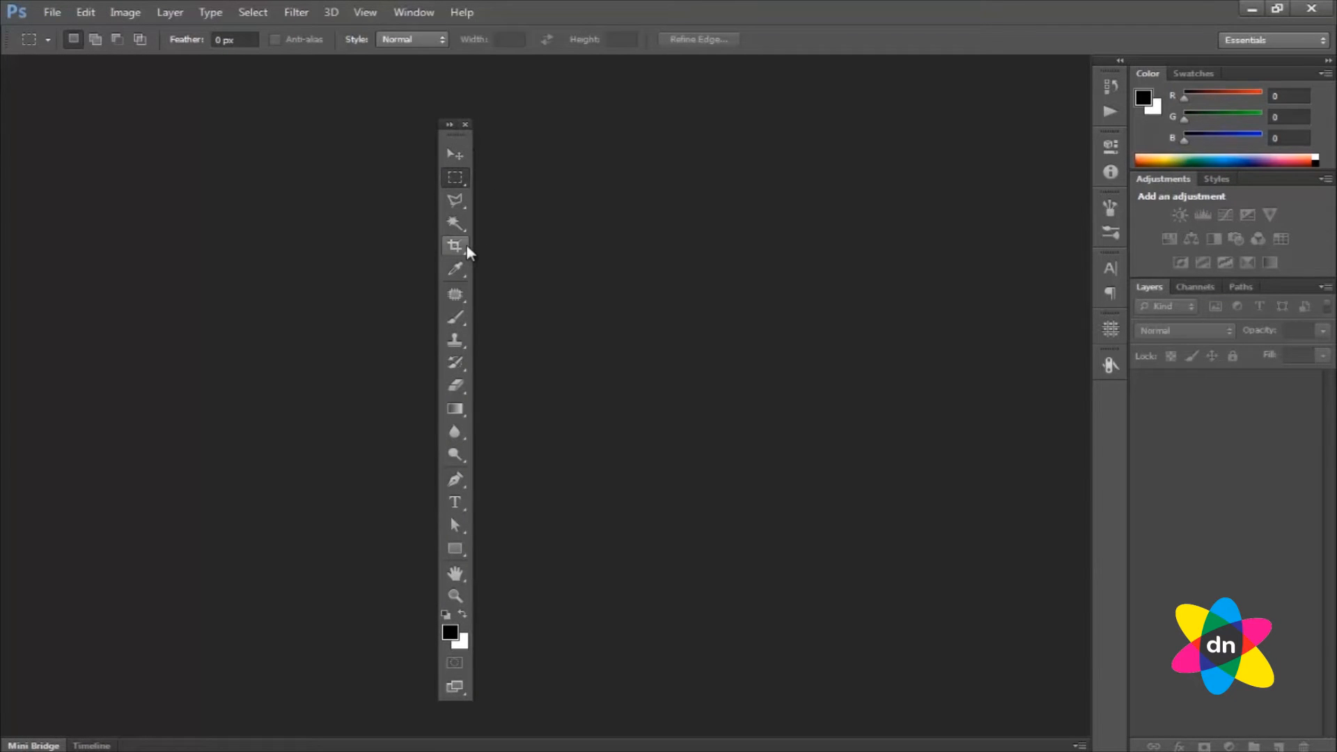
left_click(450, 124)
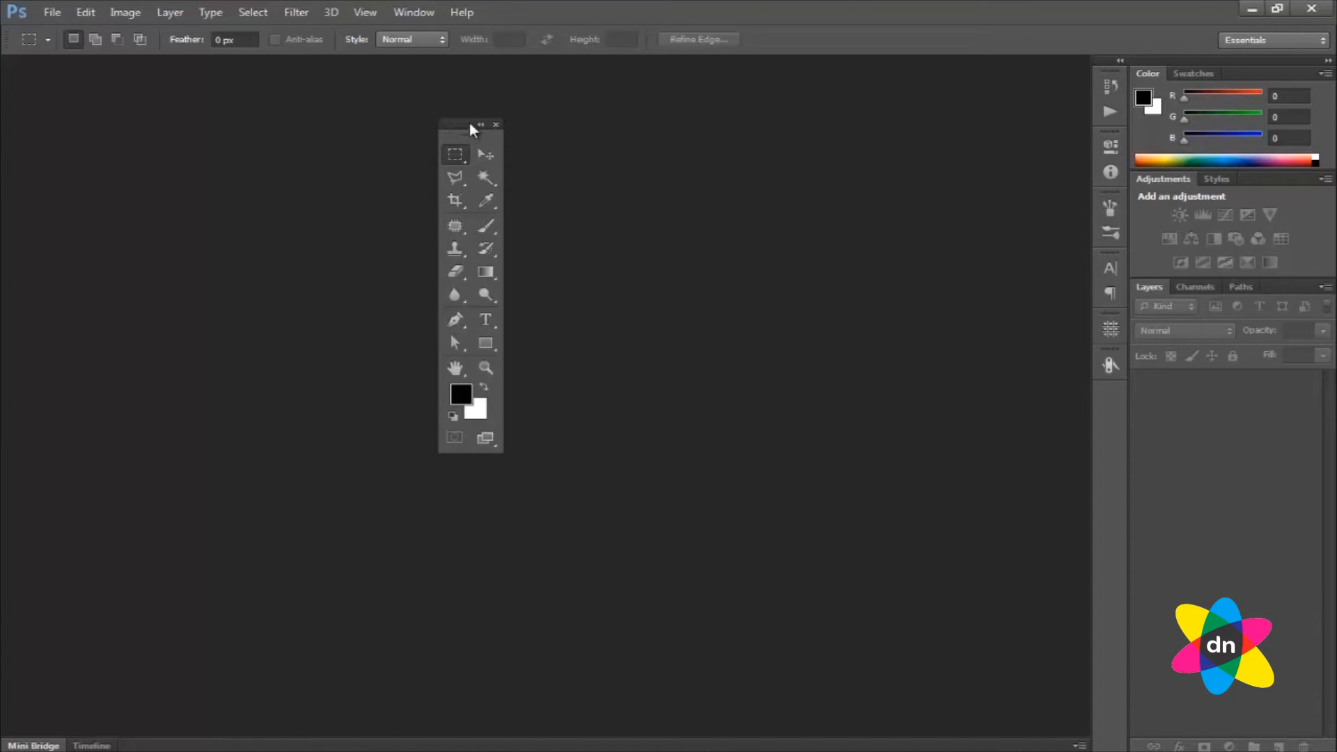
left_click_drag(454, 131, 185, 142)
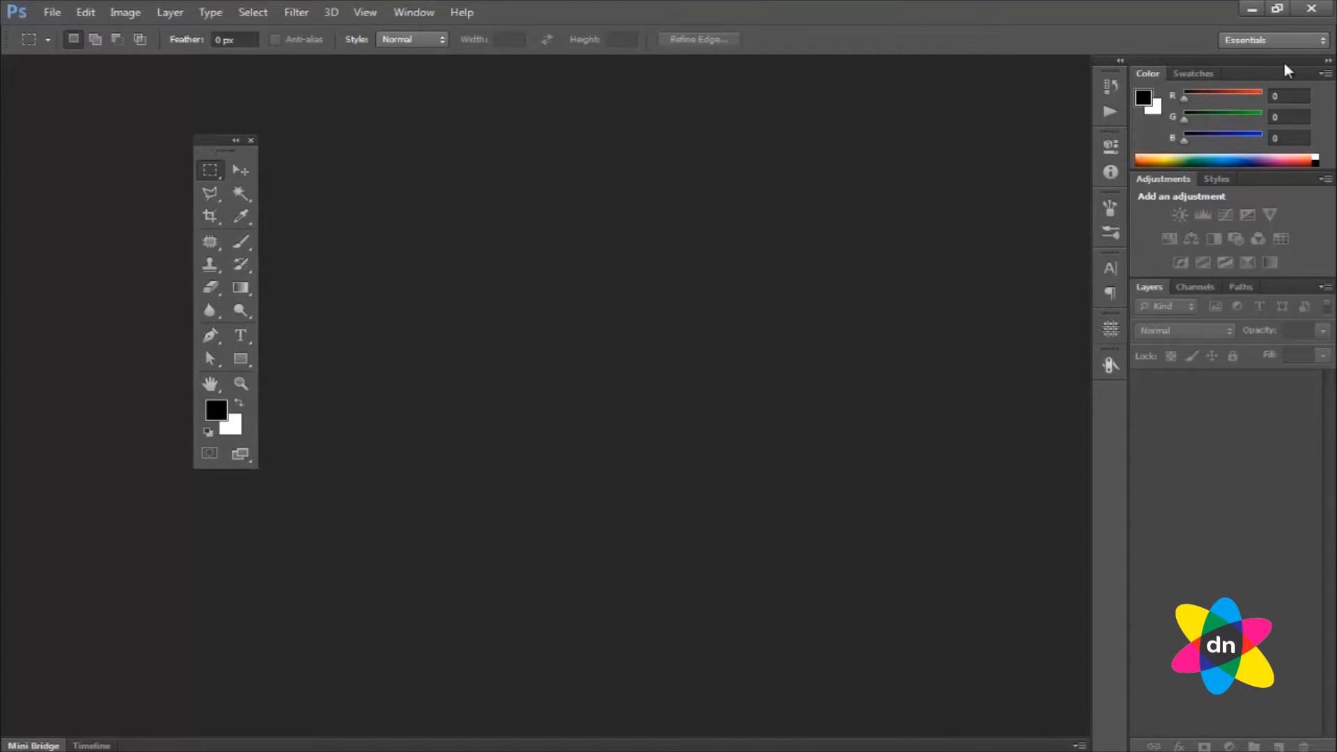
left_click_drag(1250, 70, 770, 106)
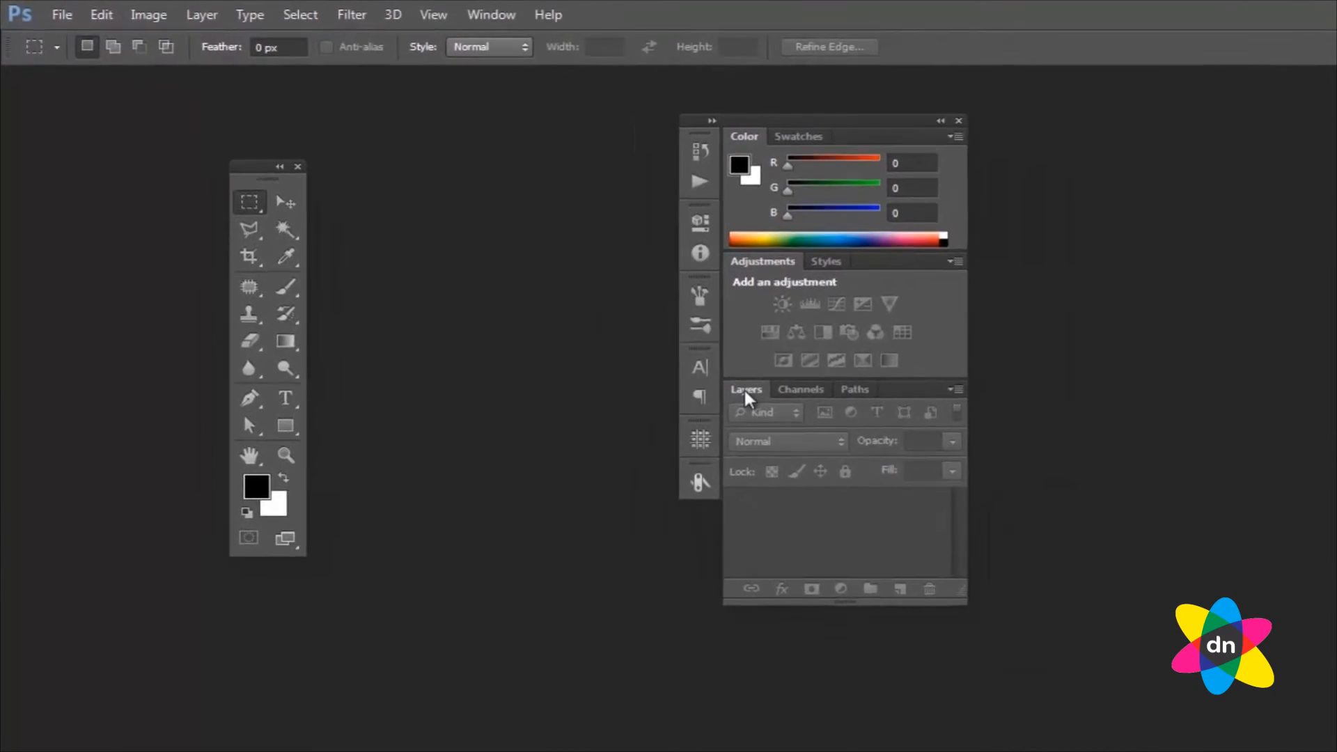
Detach and regroup the Layers panel, order its tabs Layers, Paths, Channels, and reattach the whole group below Adjustments after floating it
left_click_drag(628, 331, 987, 291)
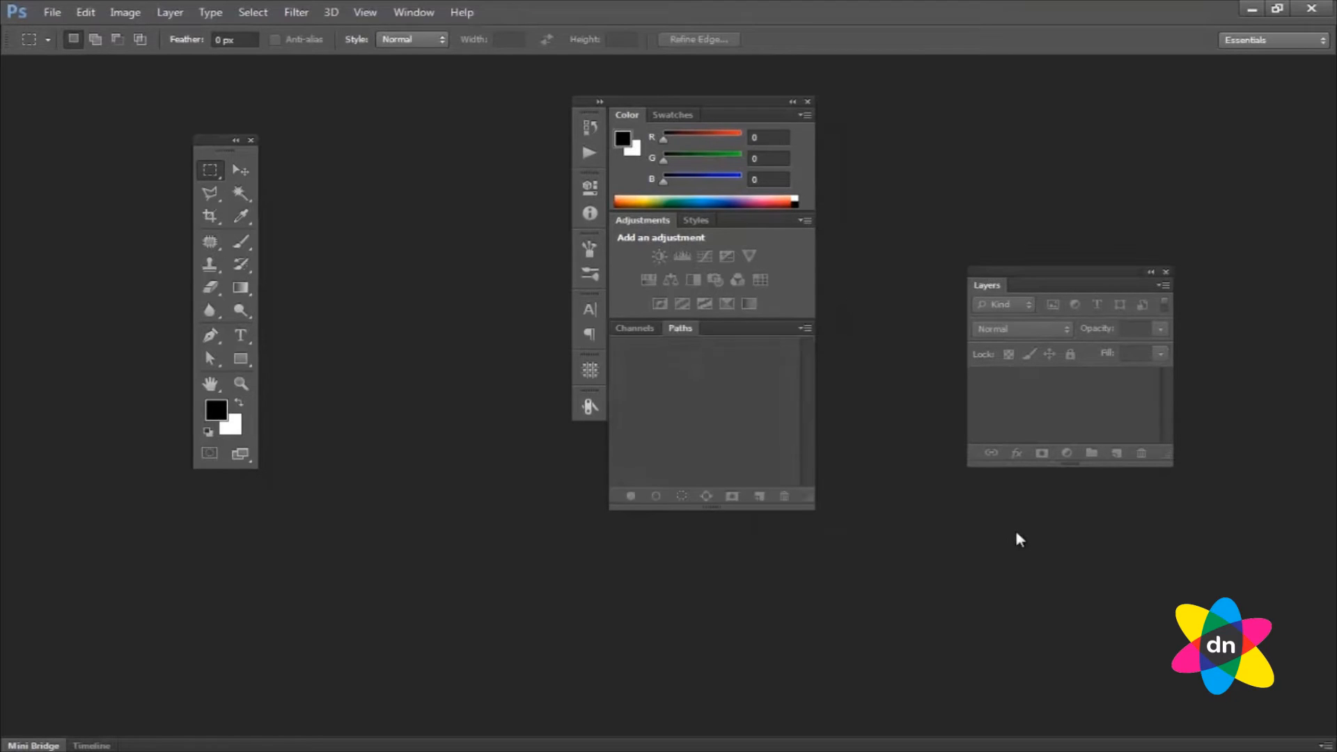
left_click_drag(1035, 271, 634, 337)
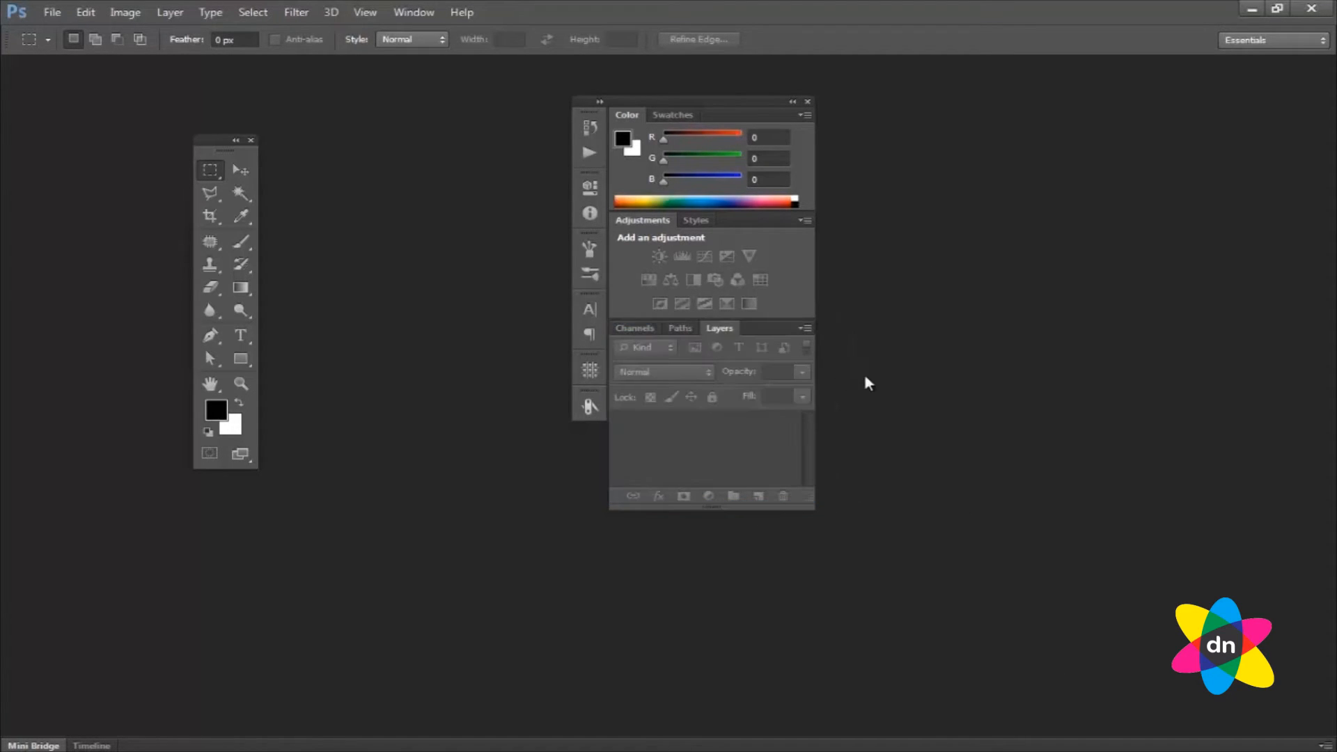
mouse_move(722, 334)
left_mouse_down()
mouse_move(628, 334)
mouse_move(715, 340)
left_mouse_up()
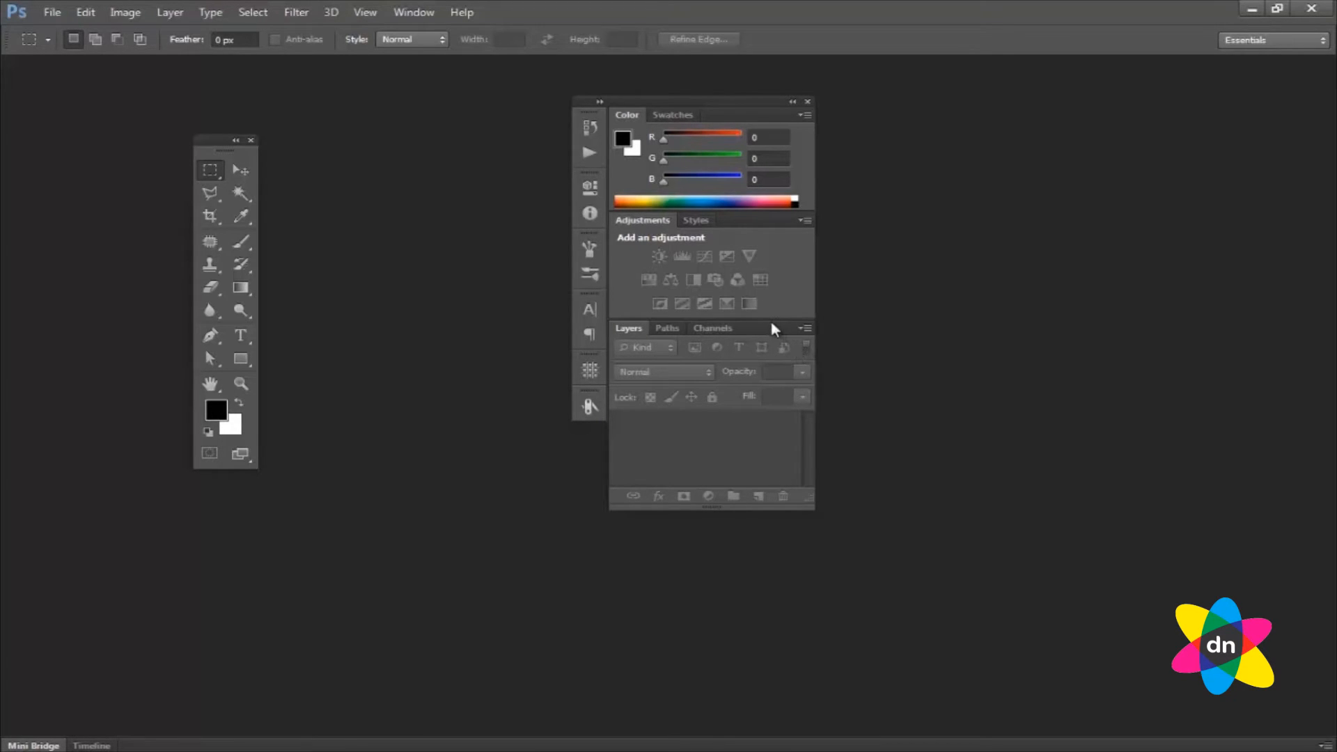
left_click_drag(776, 334, 1140, 228)
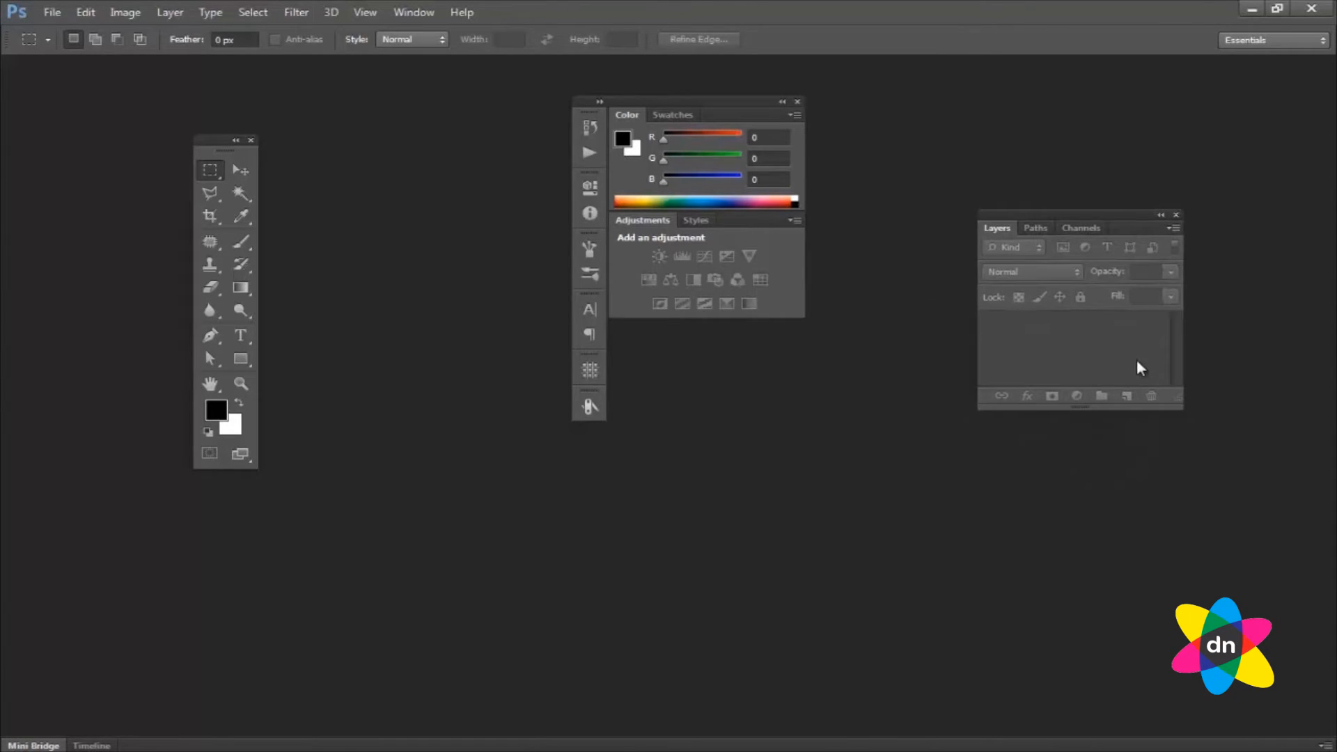
left_click_drag(1130, 225, 769, 324)
Dock the floating panel stack and the Tools panel back at opposite sides of the workspace, with Tools in a single column
left_click_drag(680, 103, 1334, 82)
left_click_drag(240, 142, 3, 94)
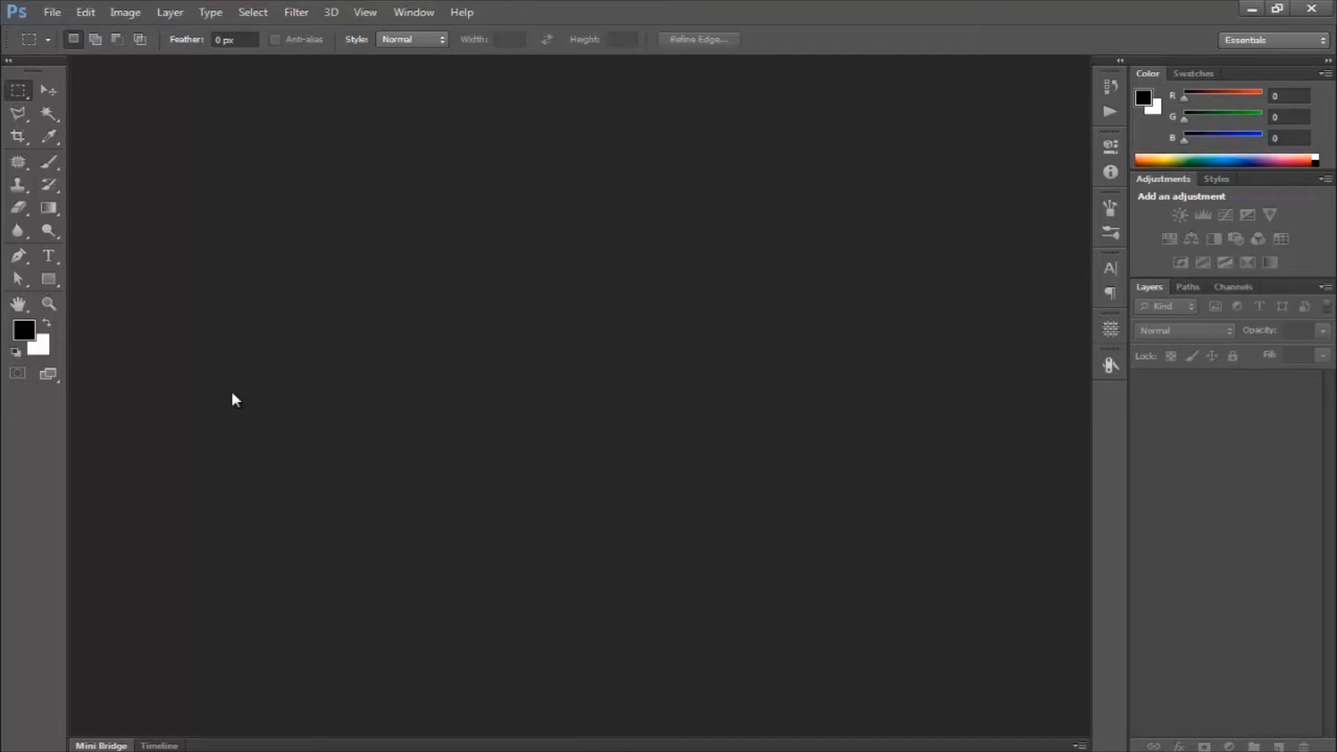
left_click(9, 63)
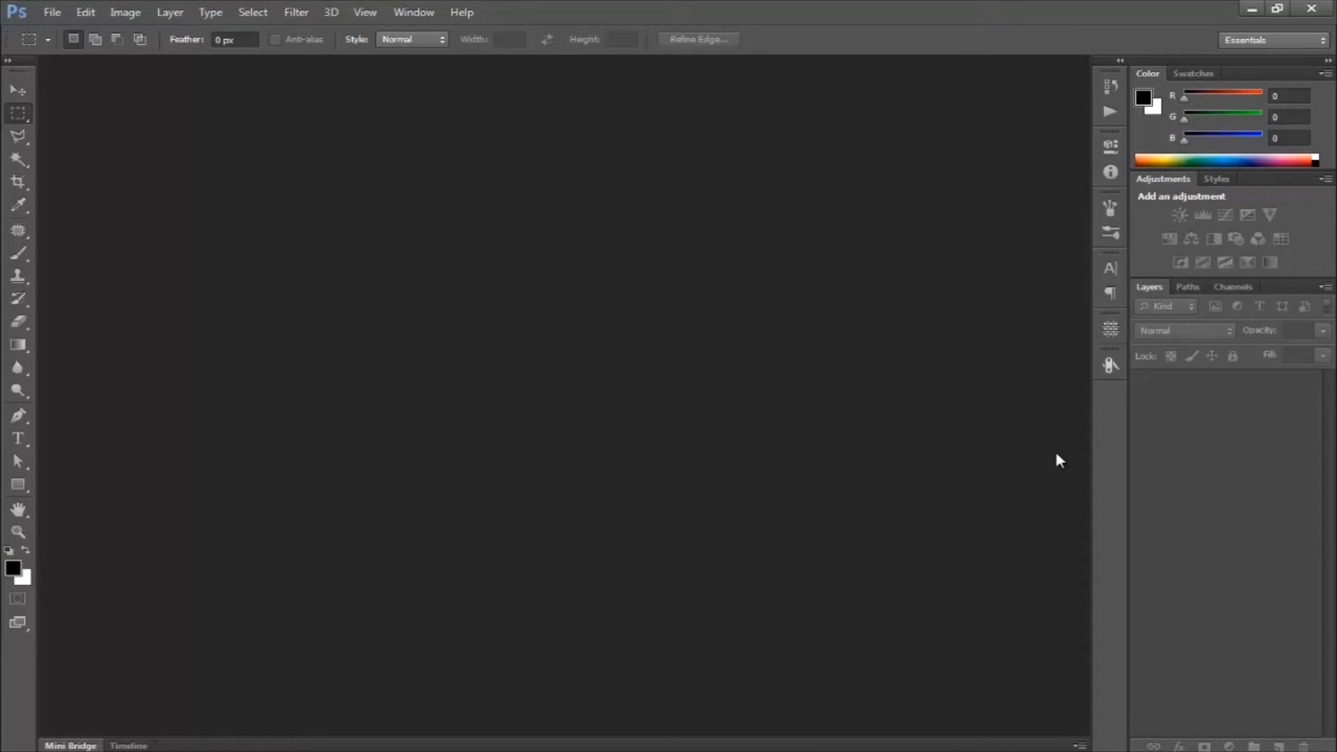
Show the Brush panel, hide it again, and review the list of available panels
left_click(415, 14)
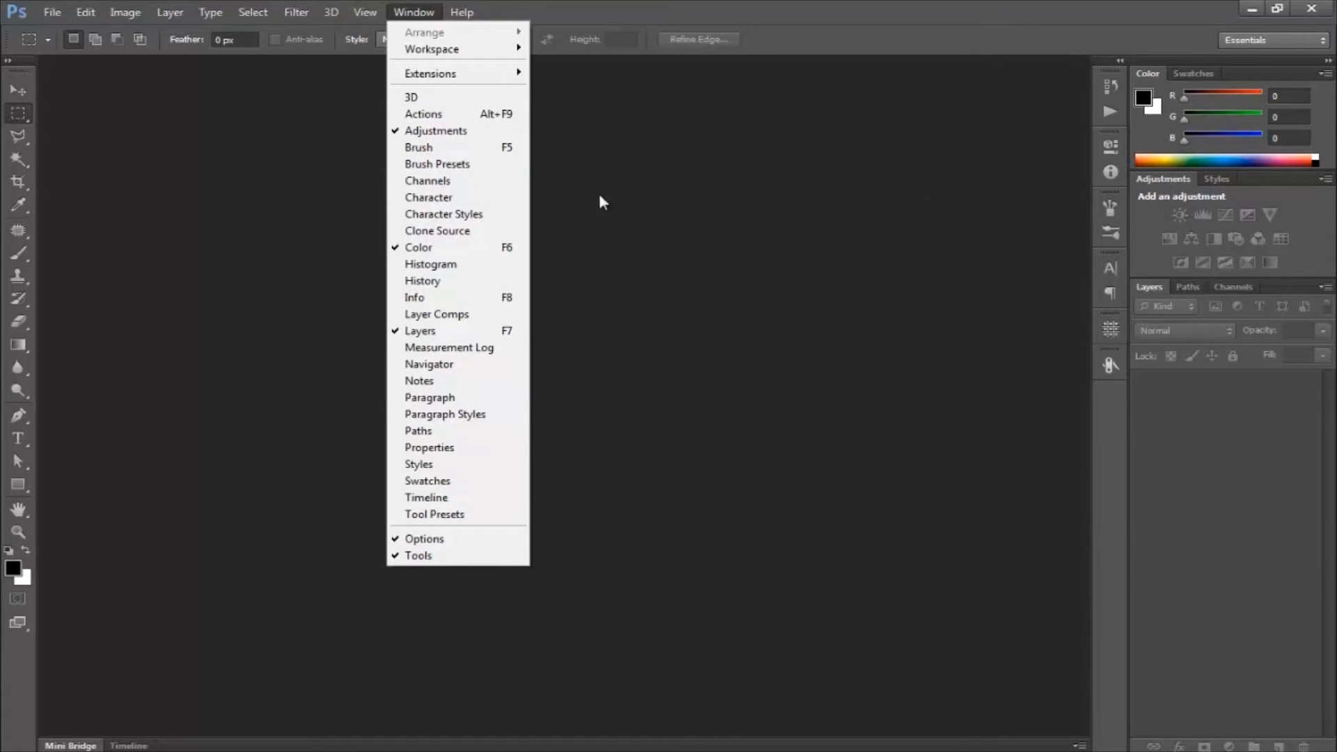
left_click(398, 152)
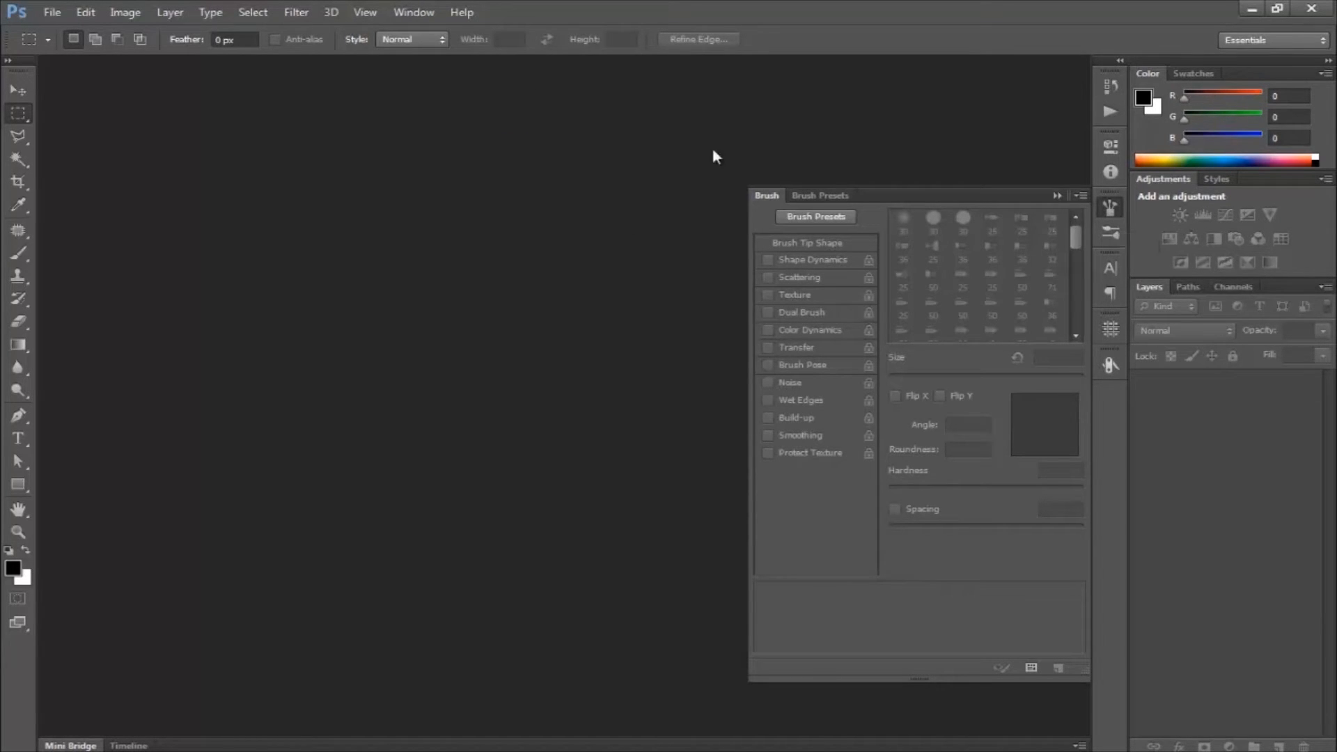
left_click(411, 11)
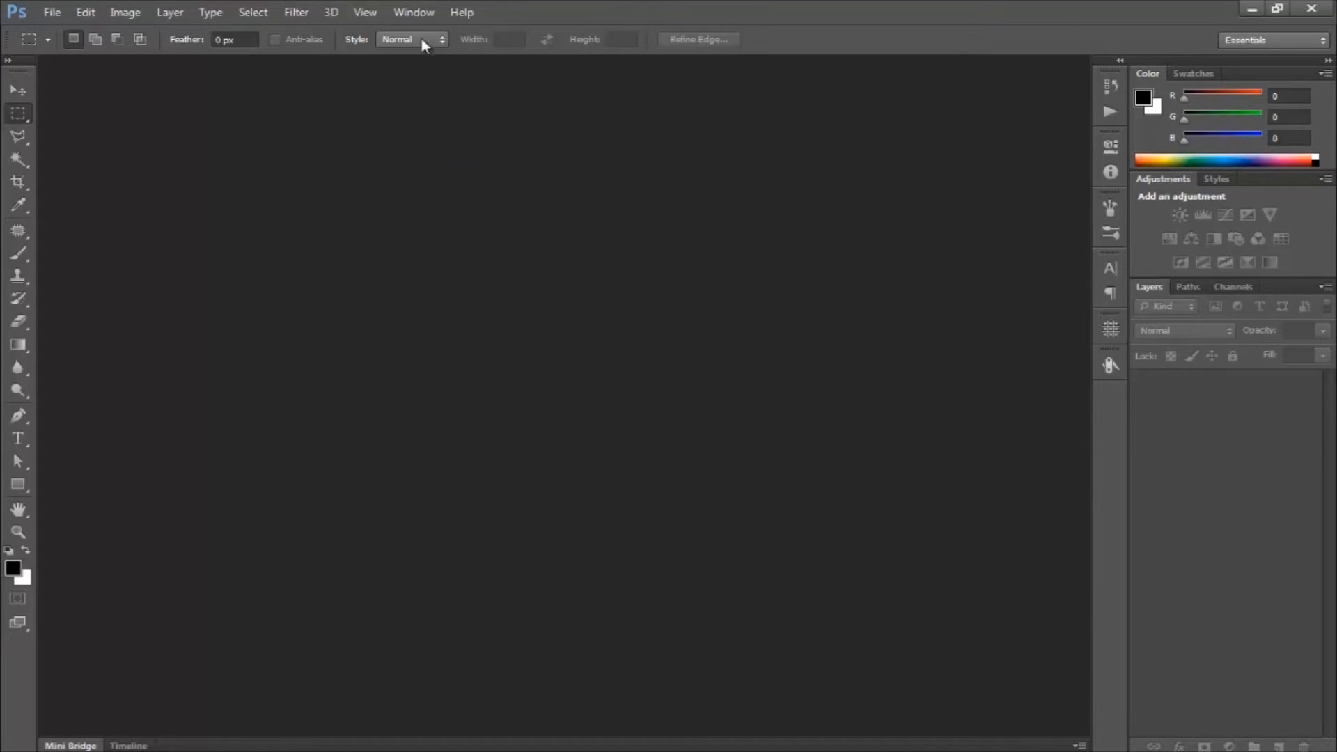
left_click(413, 12)
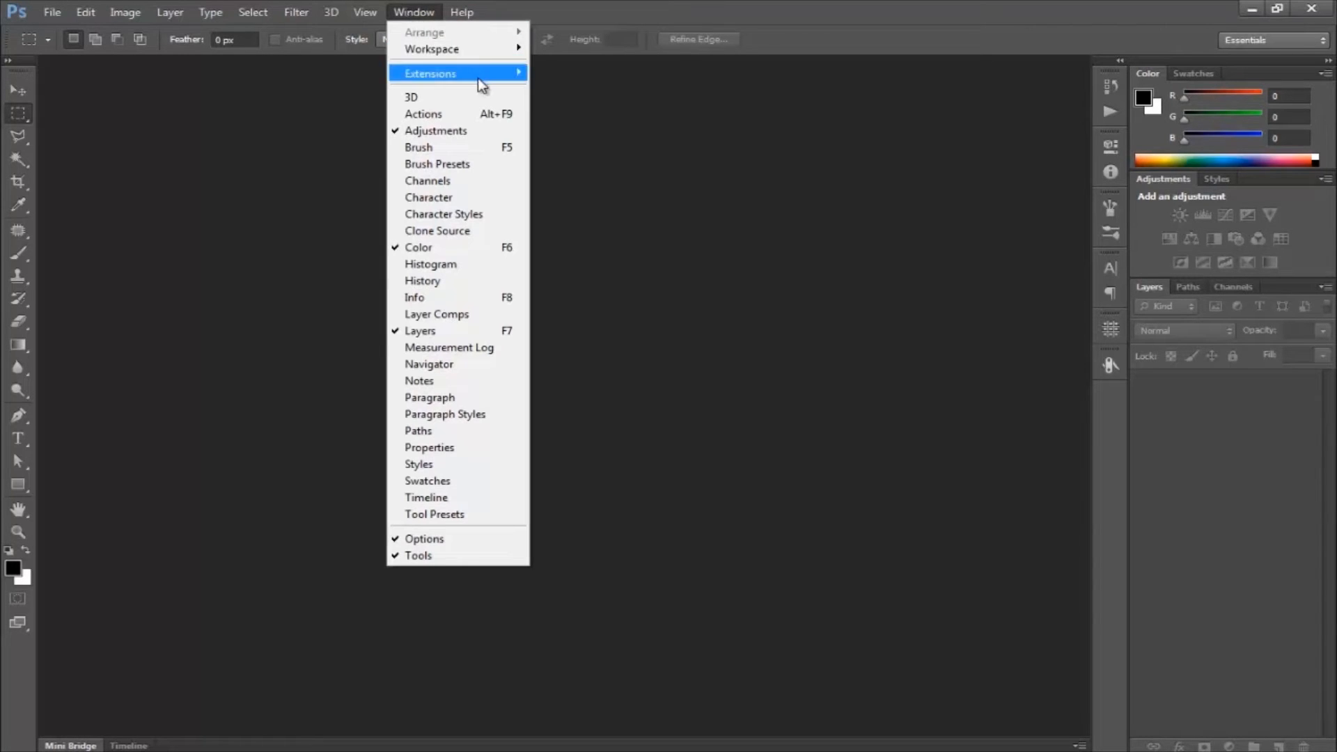
left_click(834, 39)
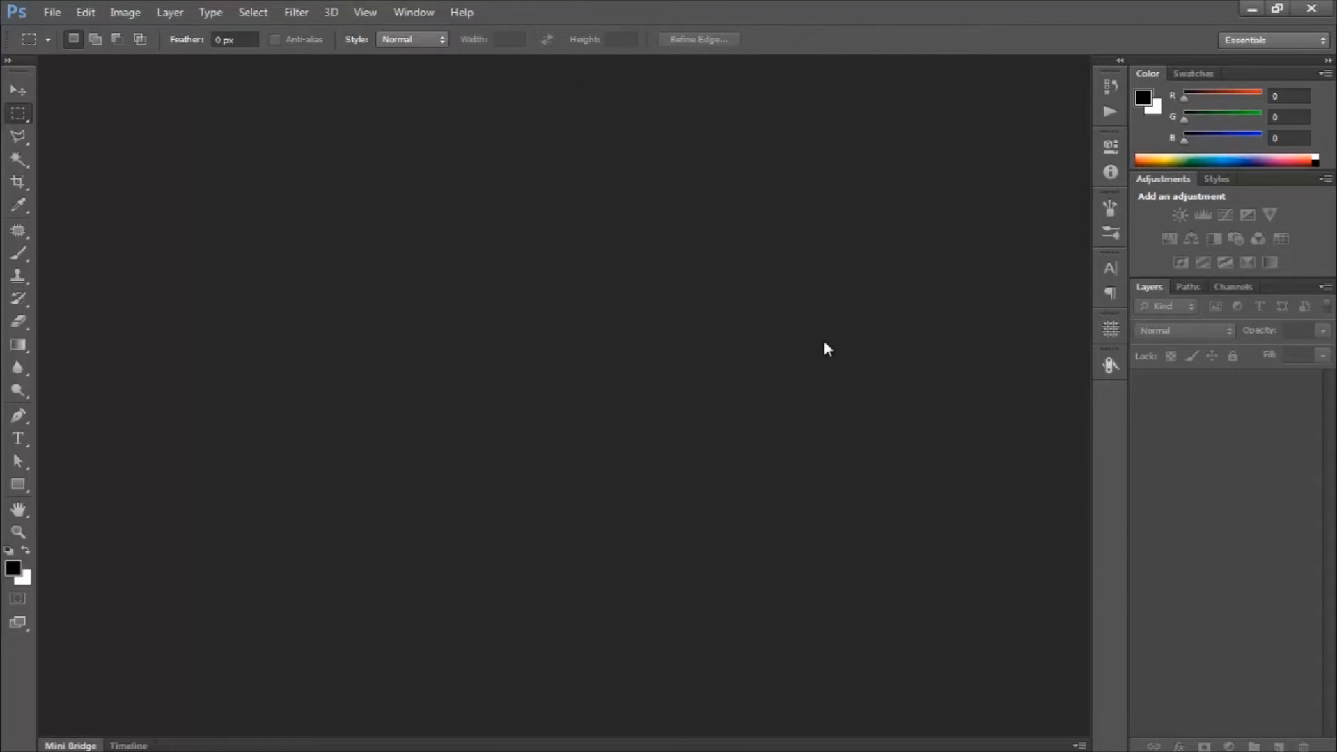
Start a new document measured in pixels, with a width and height of 1000 pixels
left_click(17, 98)
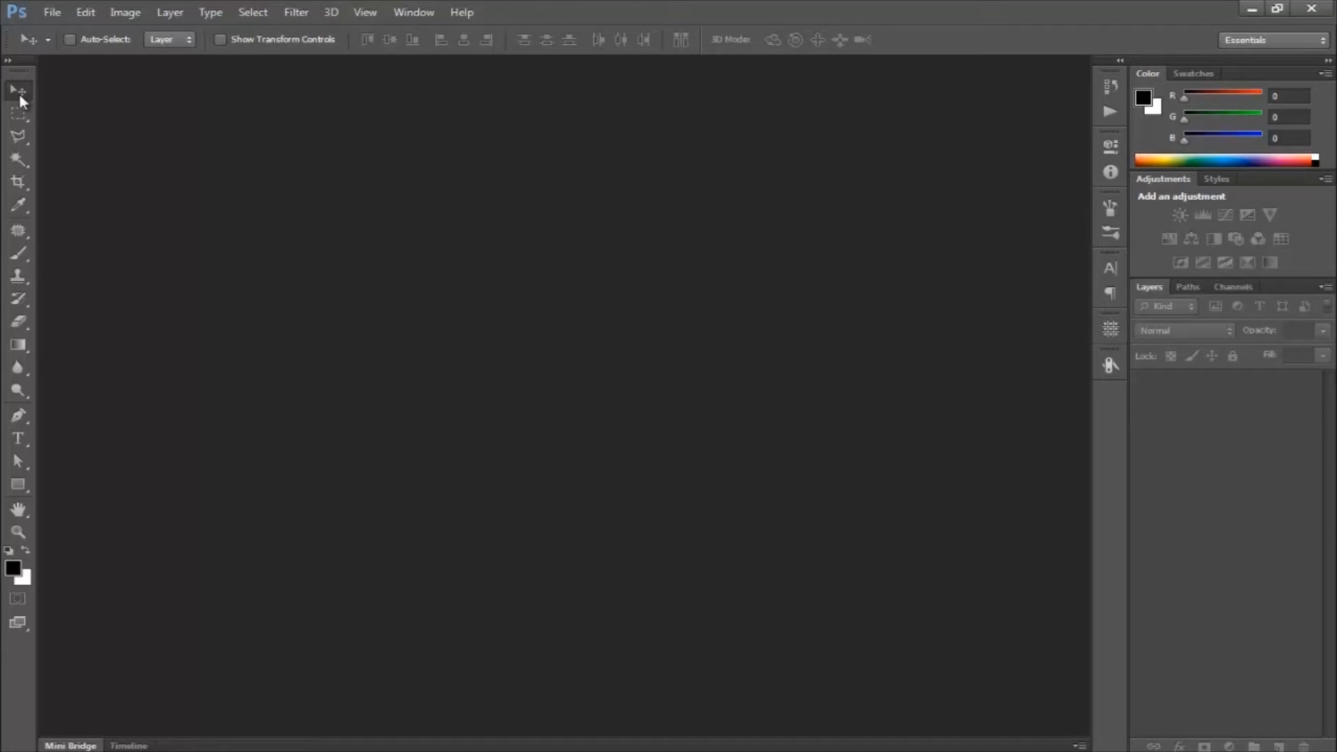
left_click(52, 13)
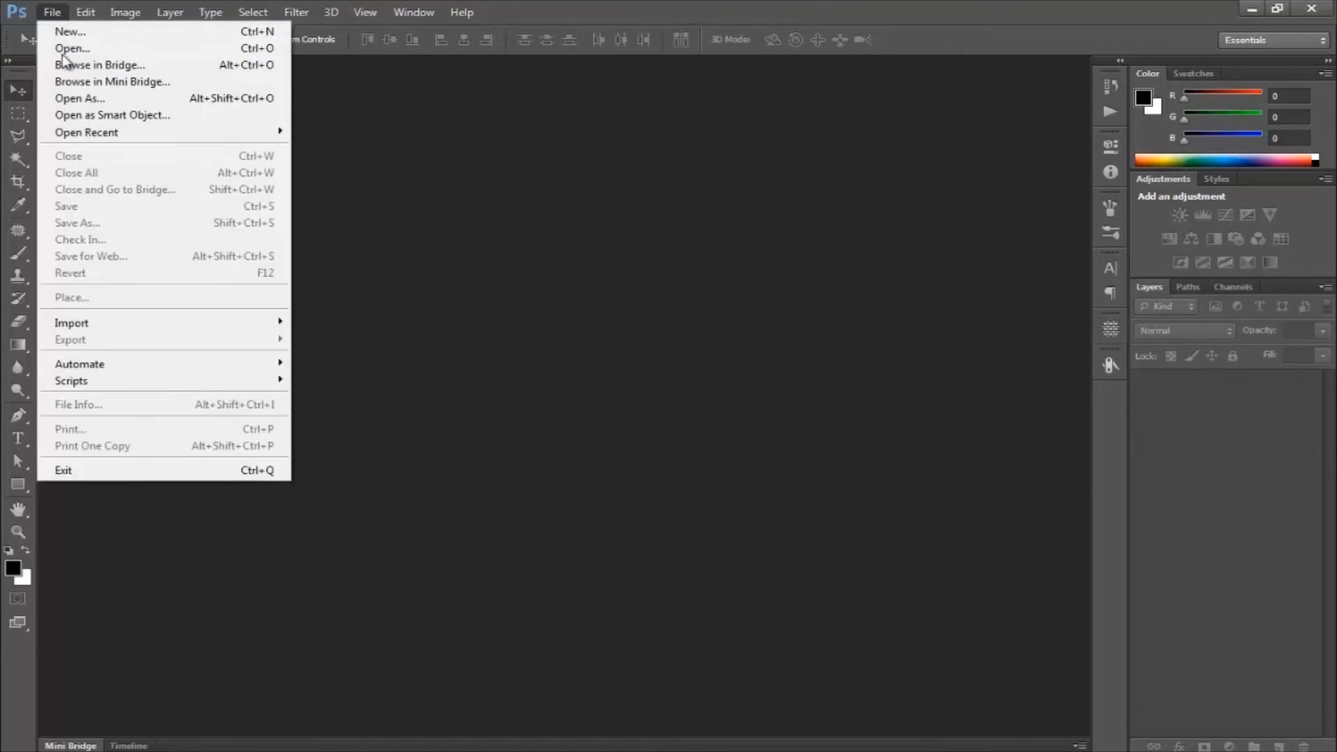
left_click(66, 34)
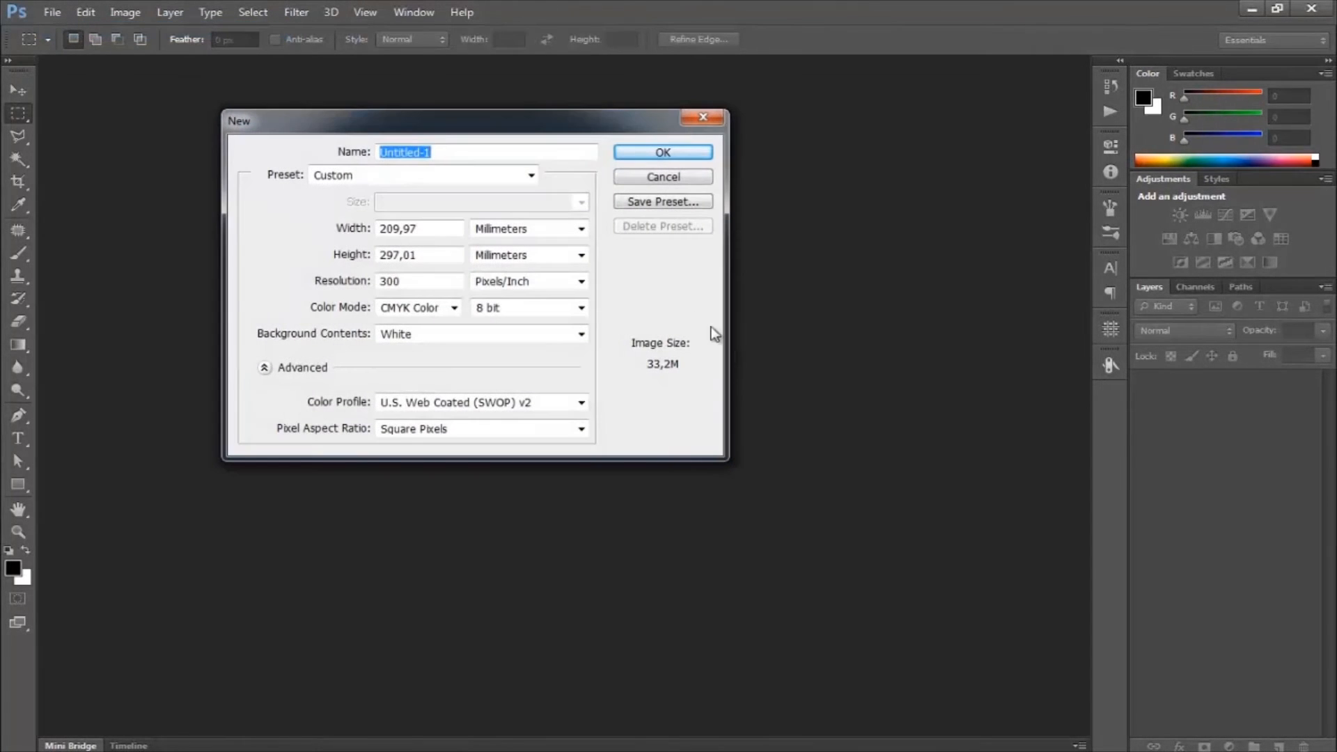
left_click(545, 234)
left_click(488, 236)
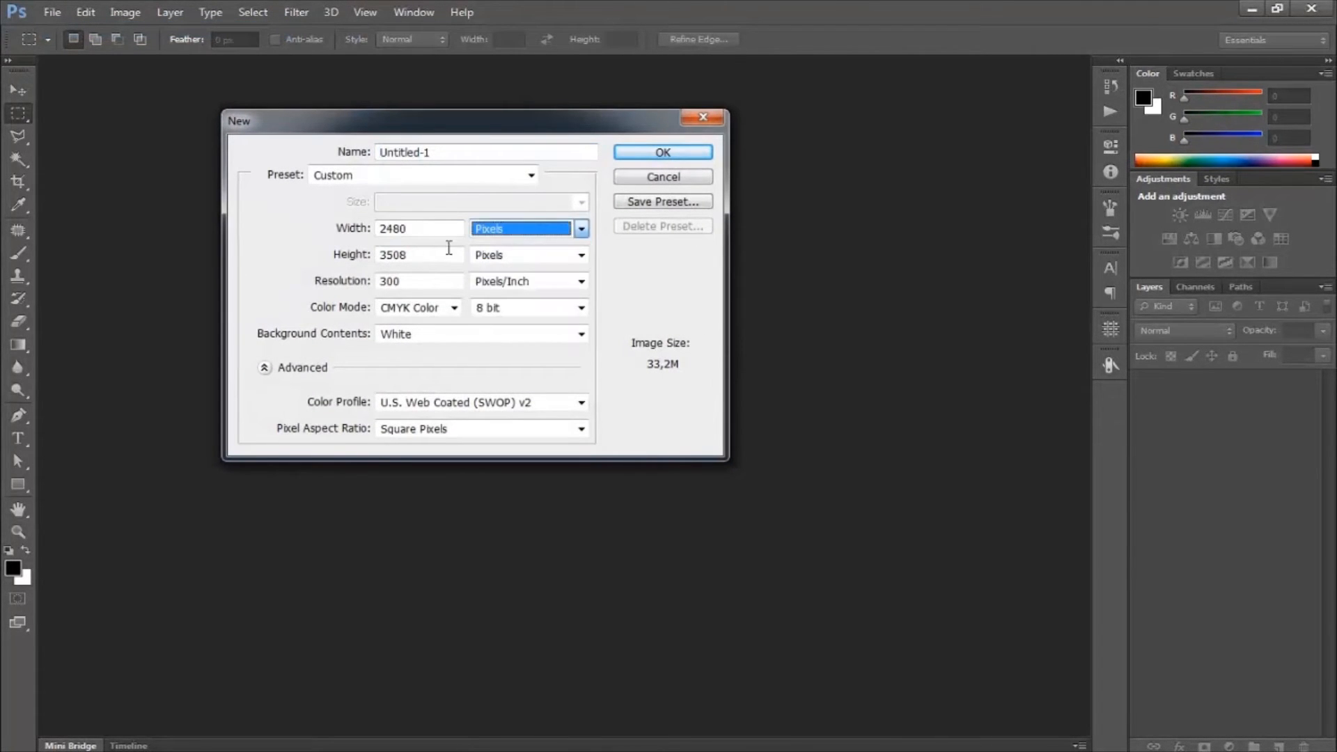
double_click(418, 229)
type("1000")
key("Tab")
key("Tab")
type("1000")
Set the resolution to 72 pixels/inch and the color mode to RGB Color, and create the document
key("Tab")
key("Tab")
type("72")
key("Tab")
key("Tab")
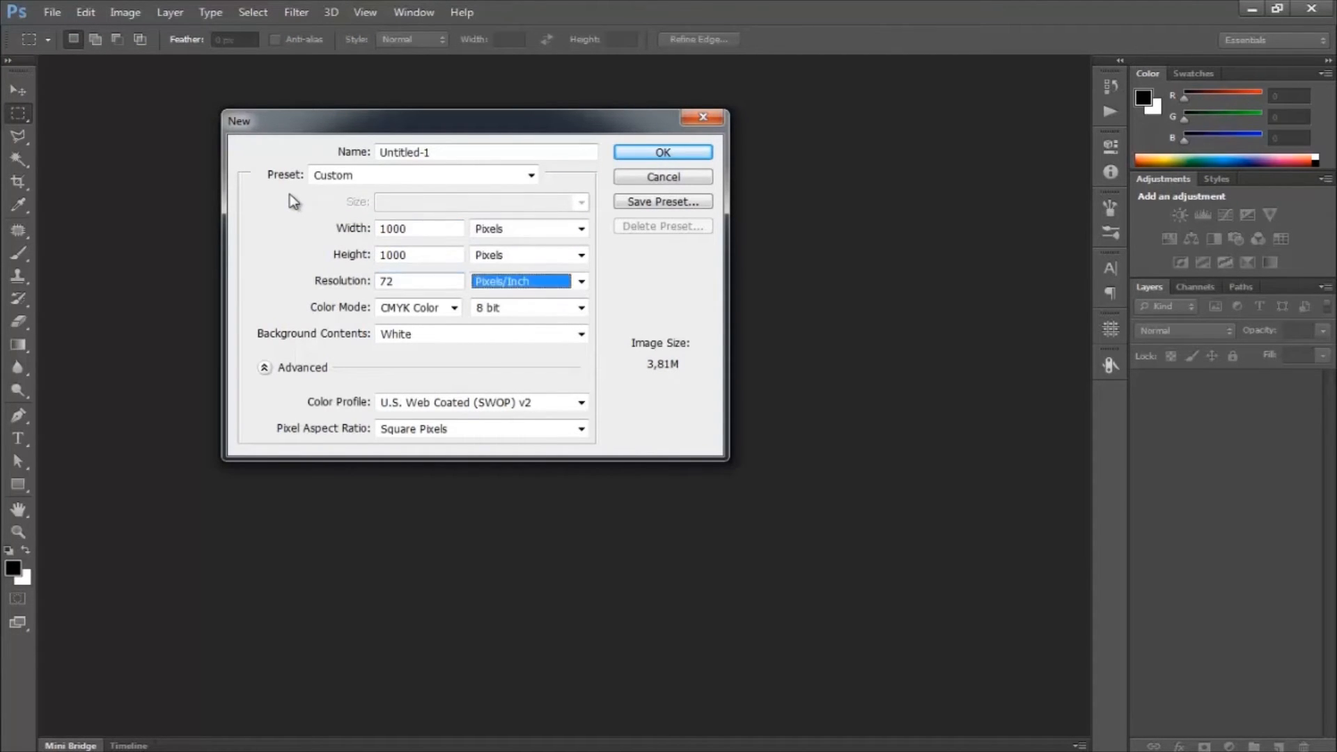
key("Down")
key("Up")
key("Up")
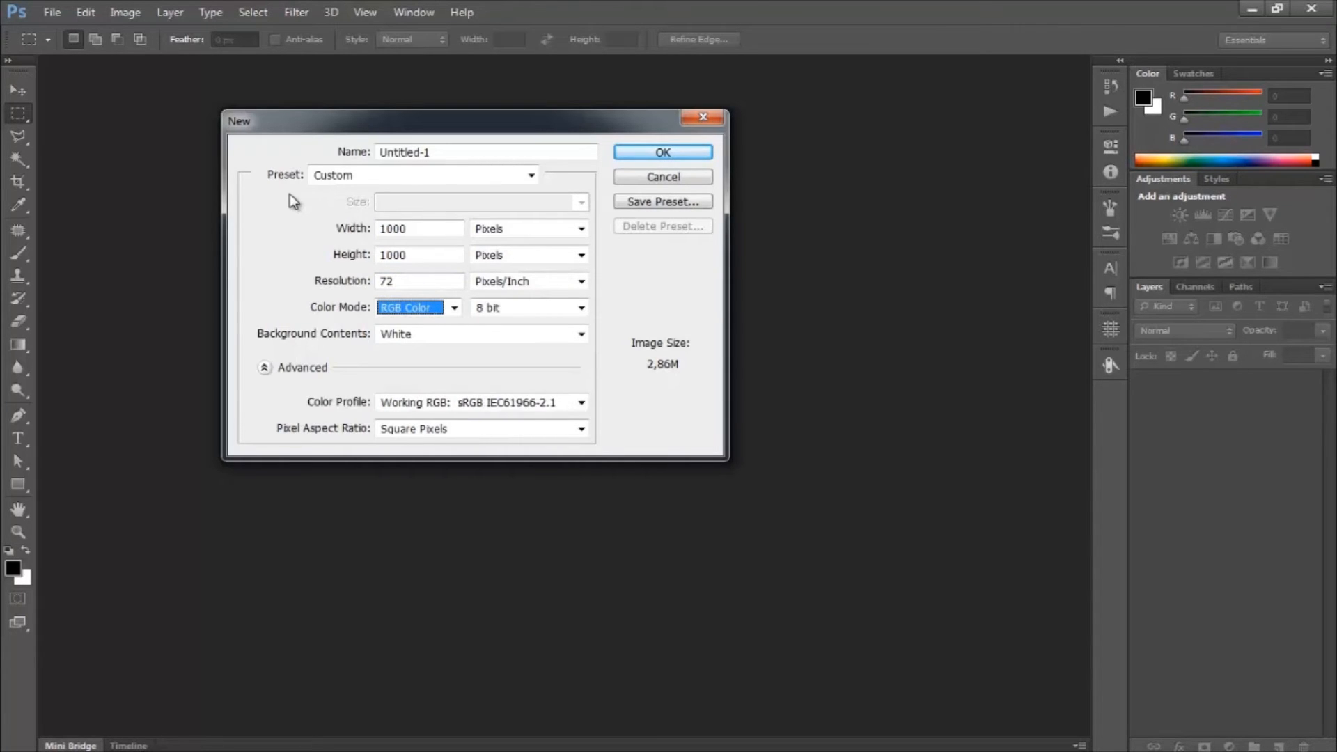
key("Return")
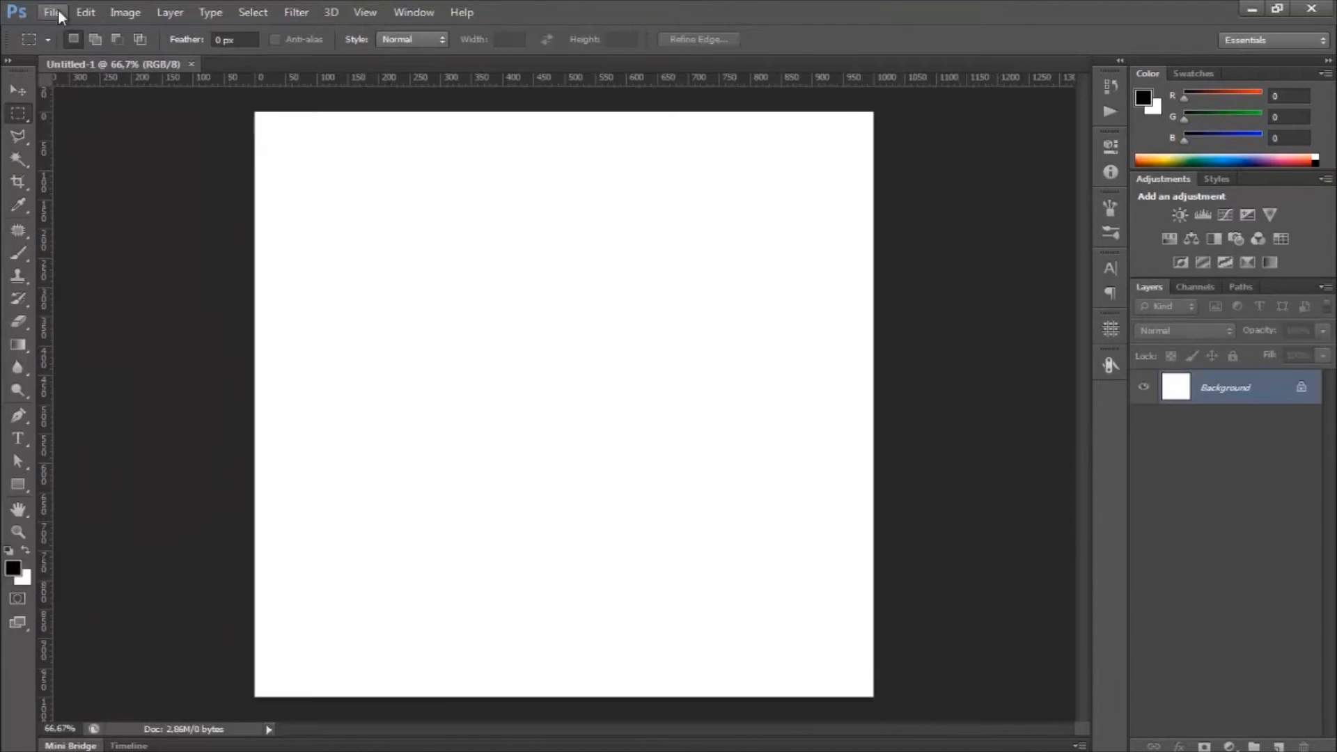
Place logoblog-design-nuclear.png in the document at its original size
left_click(56, 13)
left_click(77, 296)
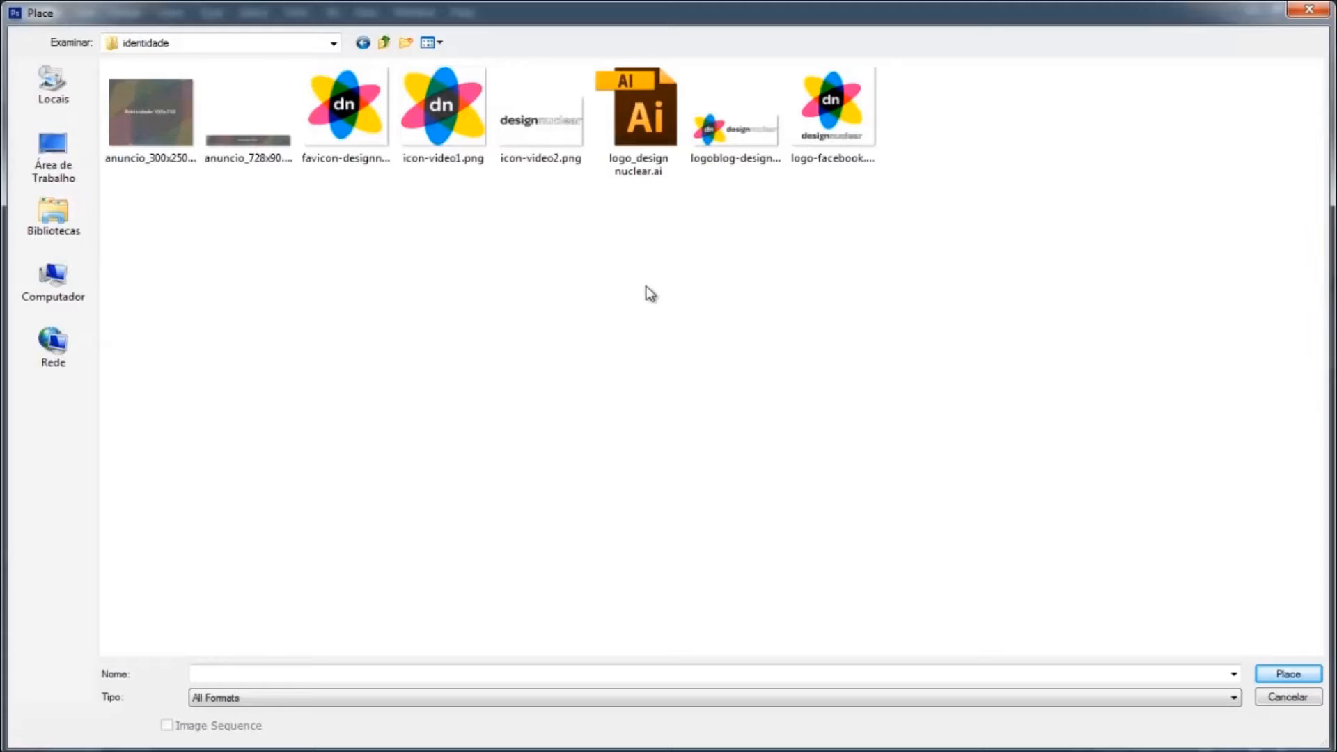
left_click(740, 132)
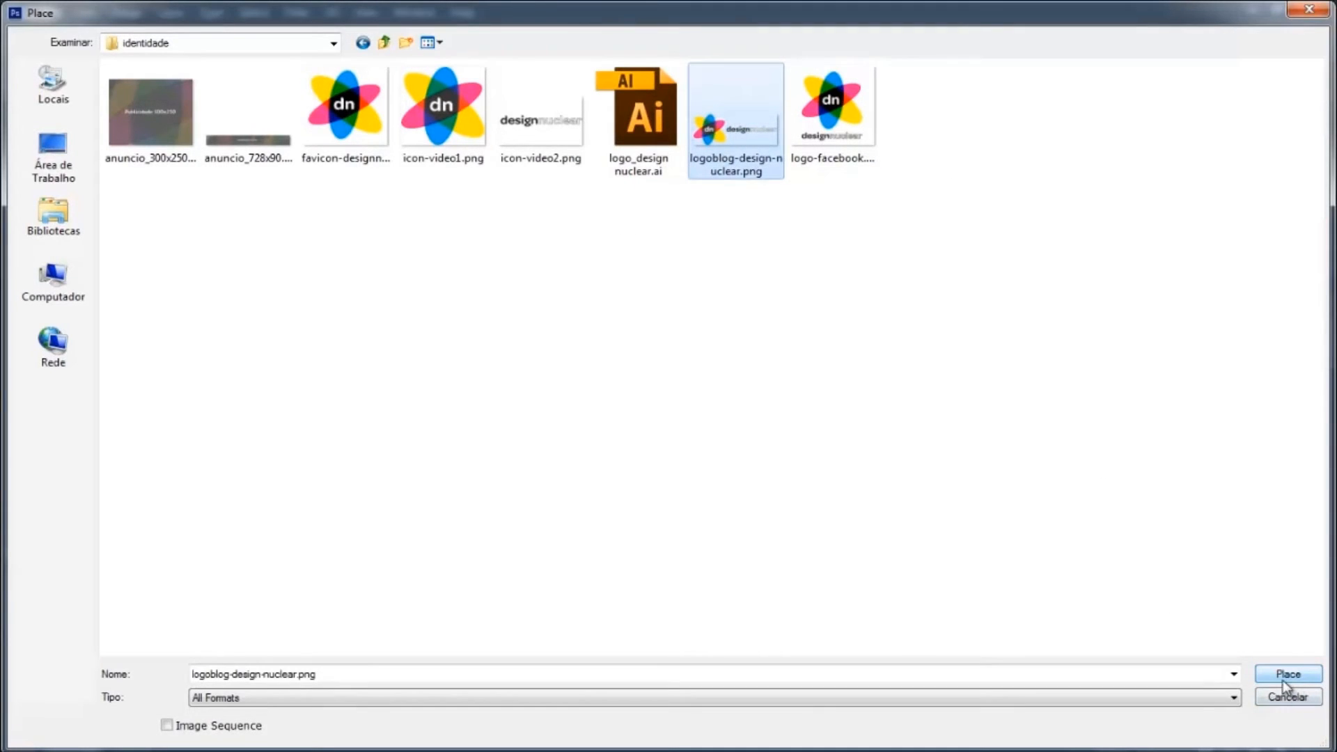
left_click(1283, 680)
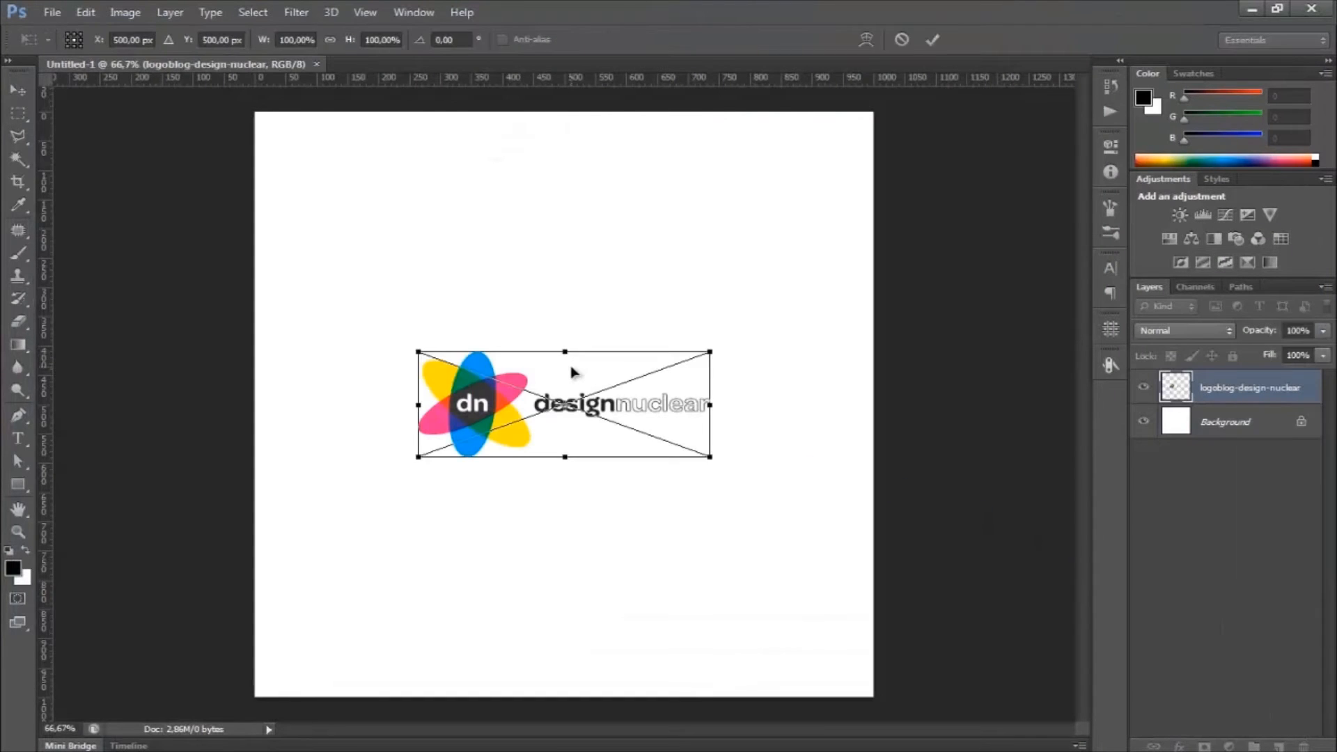
key("Return")
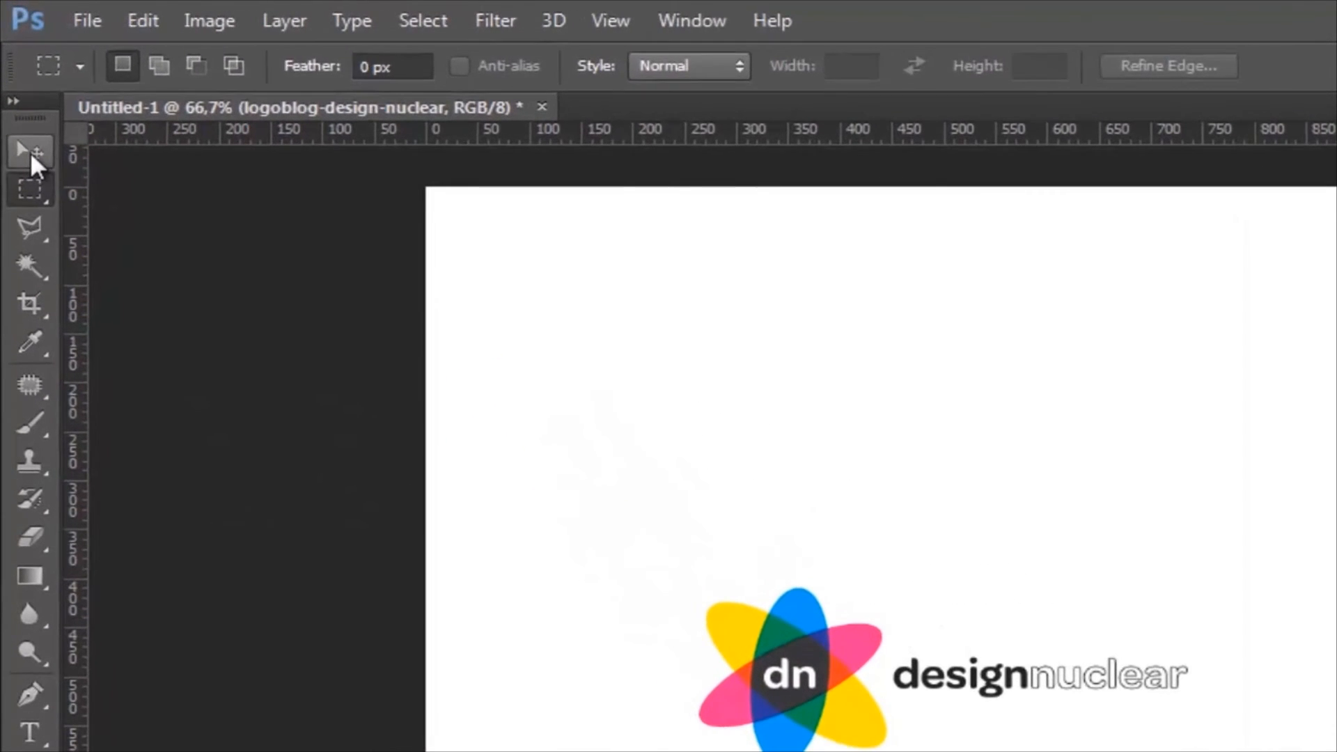
Switch among the Move, Polygonal Lasso, Rectangular Marquee and Magic Wand tools to compare their options, ending on the Move tool
left_click(19, 93)
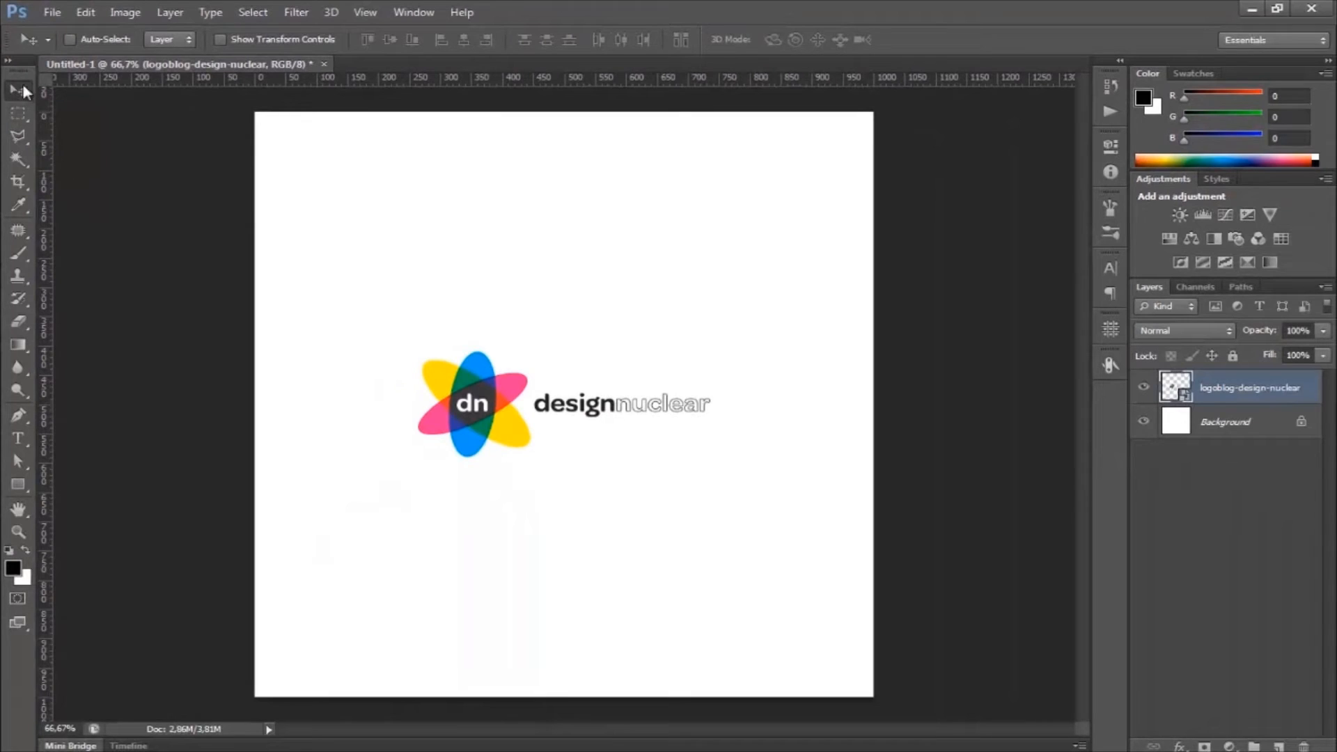
left_click(17, 137)
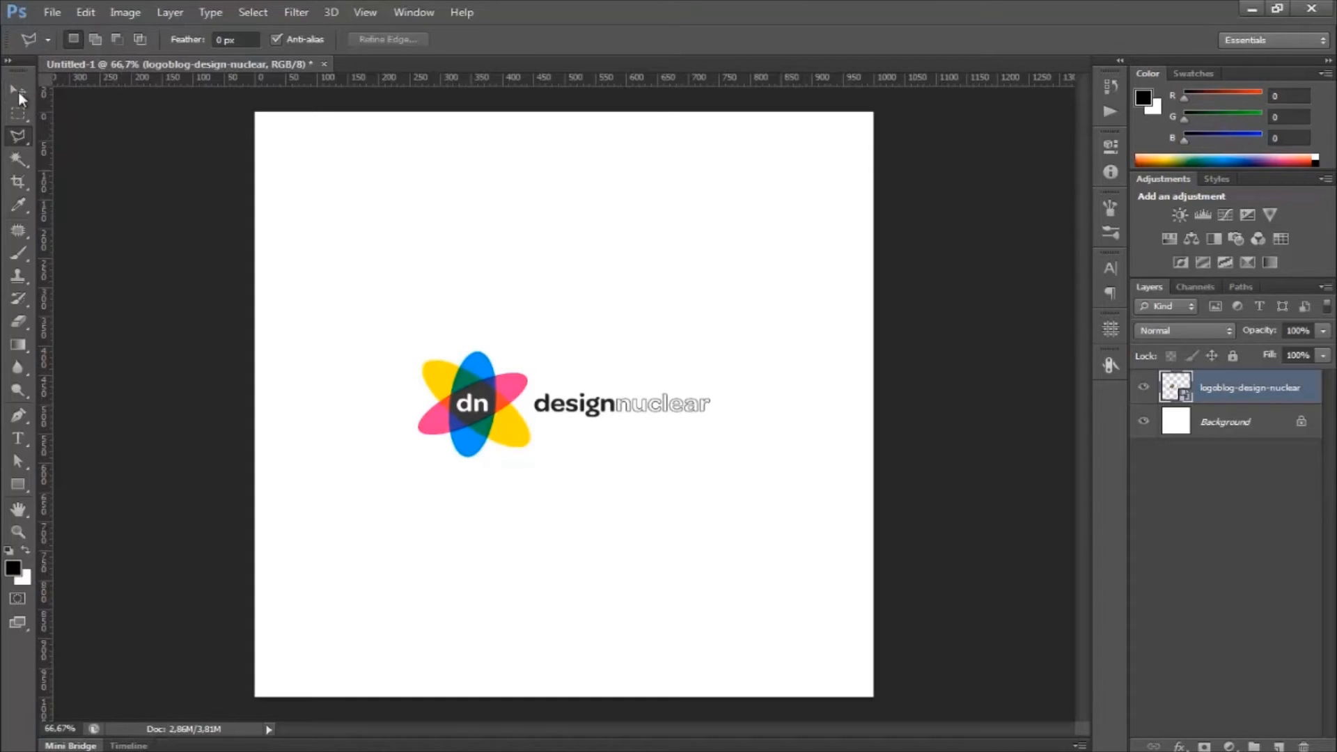
key("v")
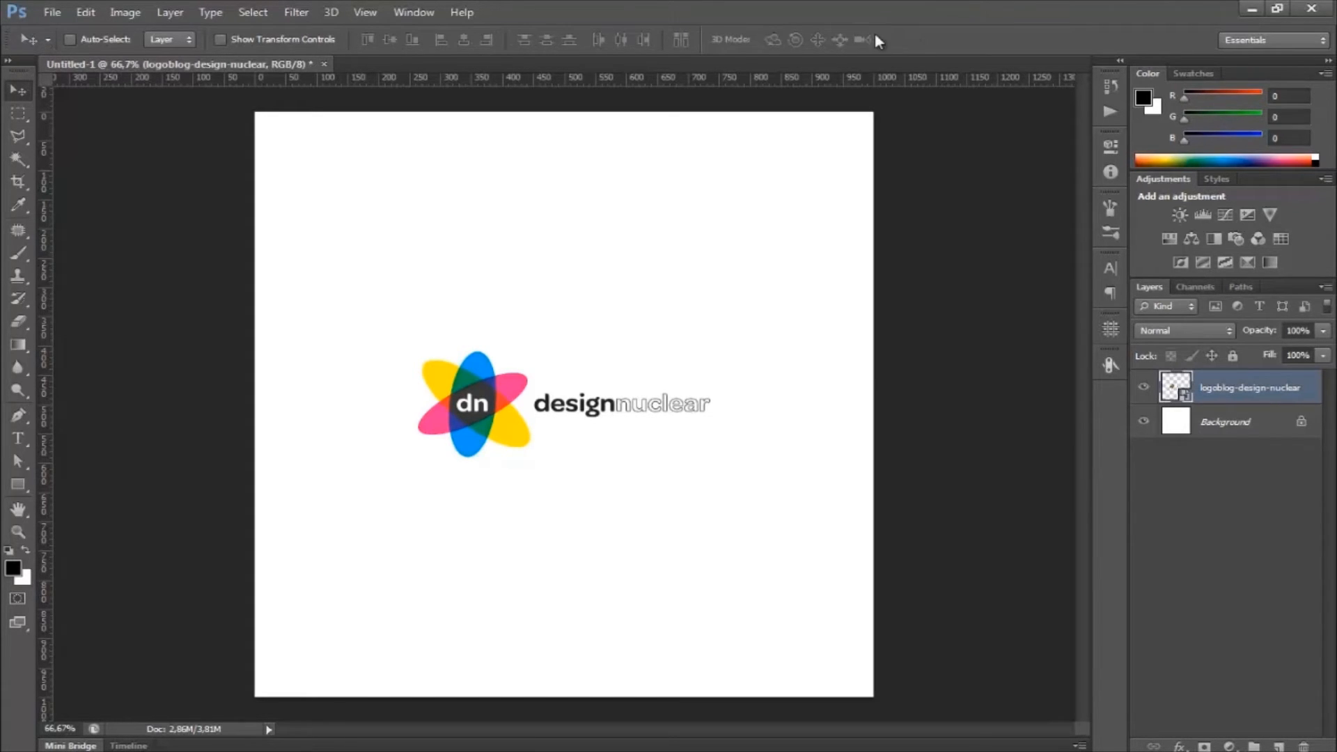
left_click(18, 113)
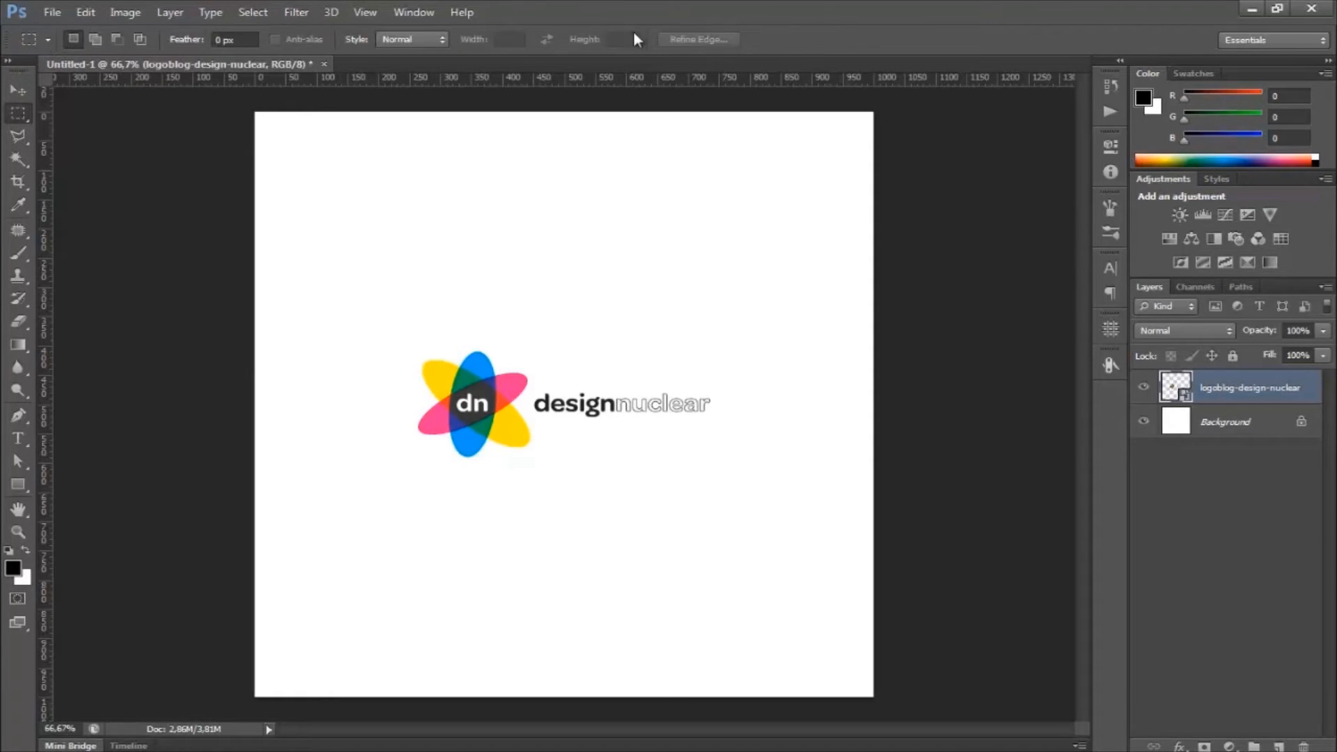
left_click(19, 137)
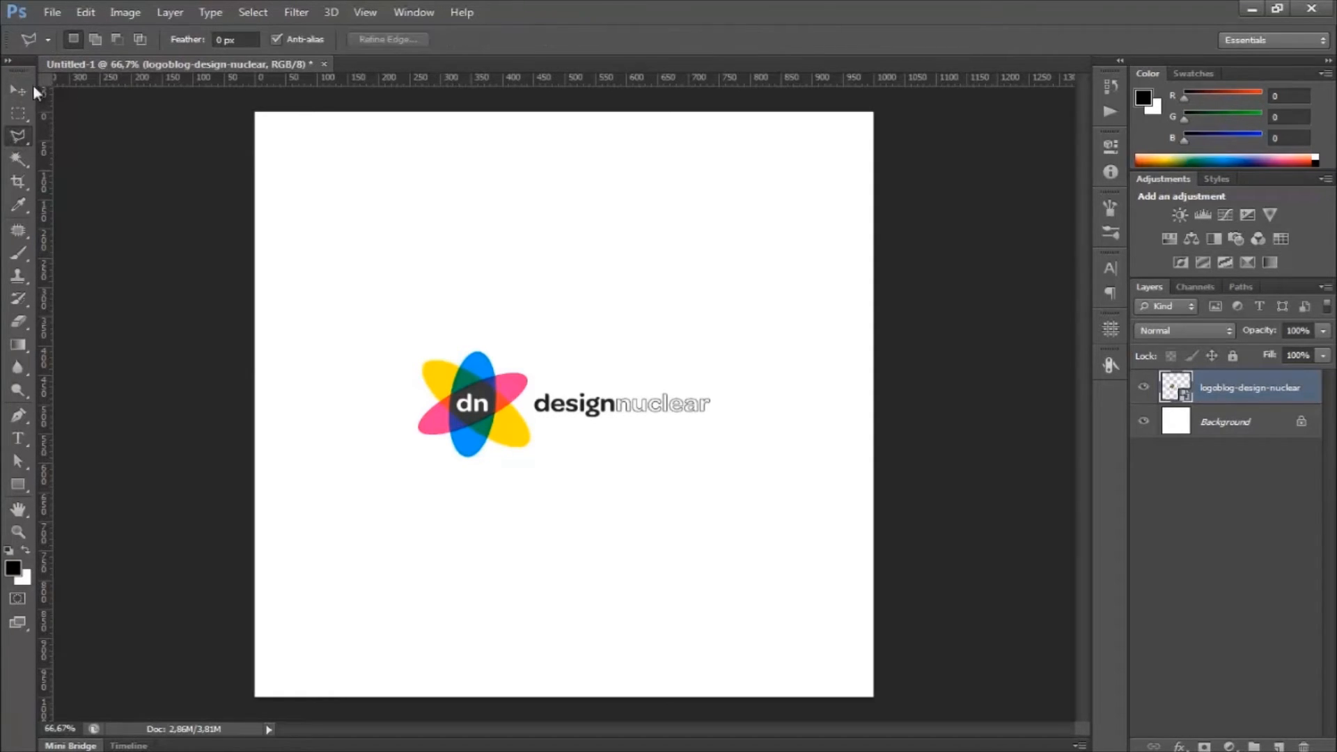
left_click(15, 160)
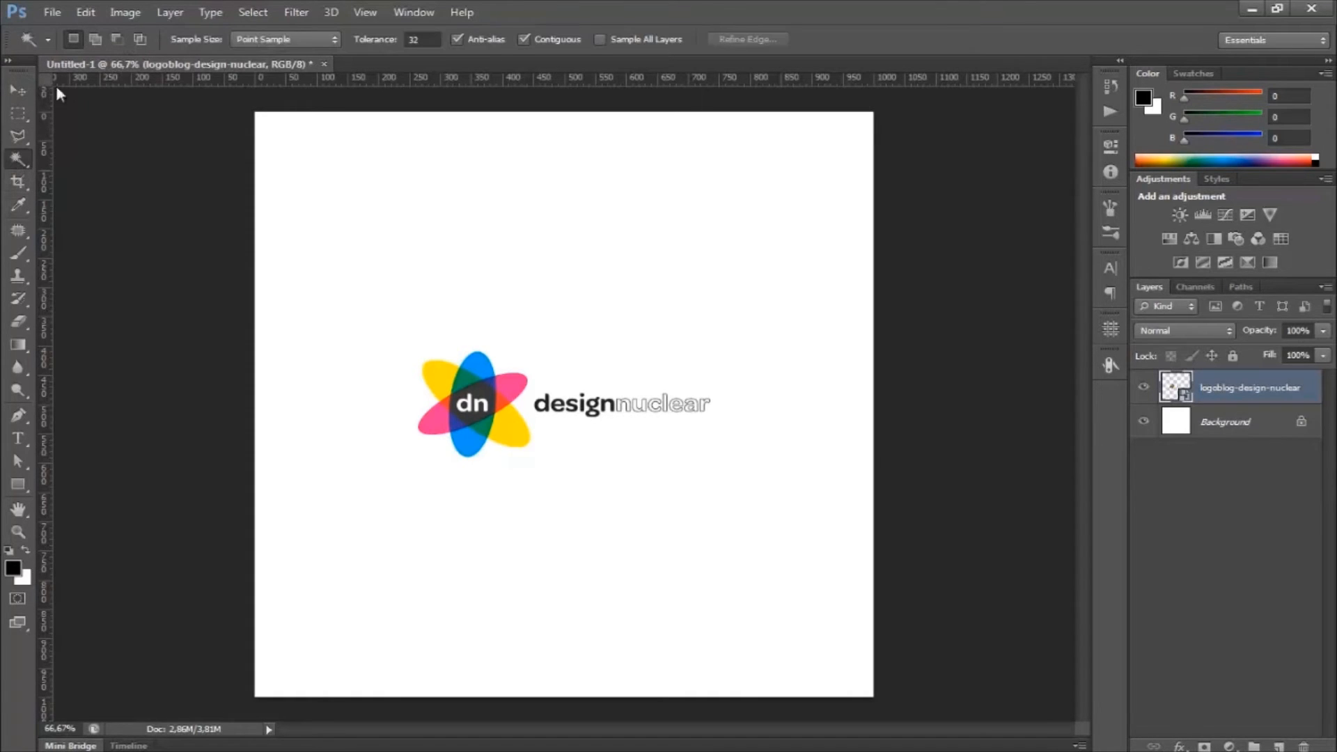
left_click(14, 90)
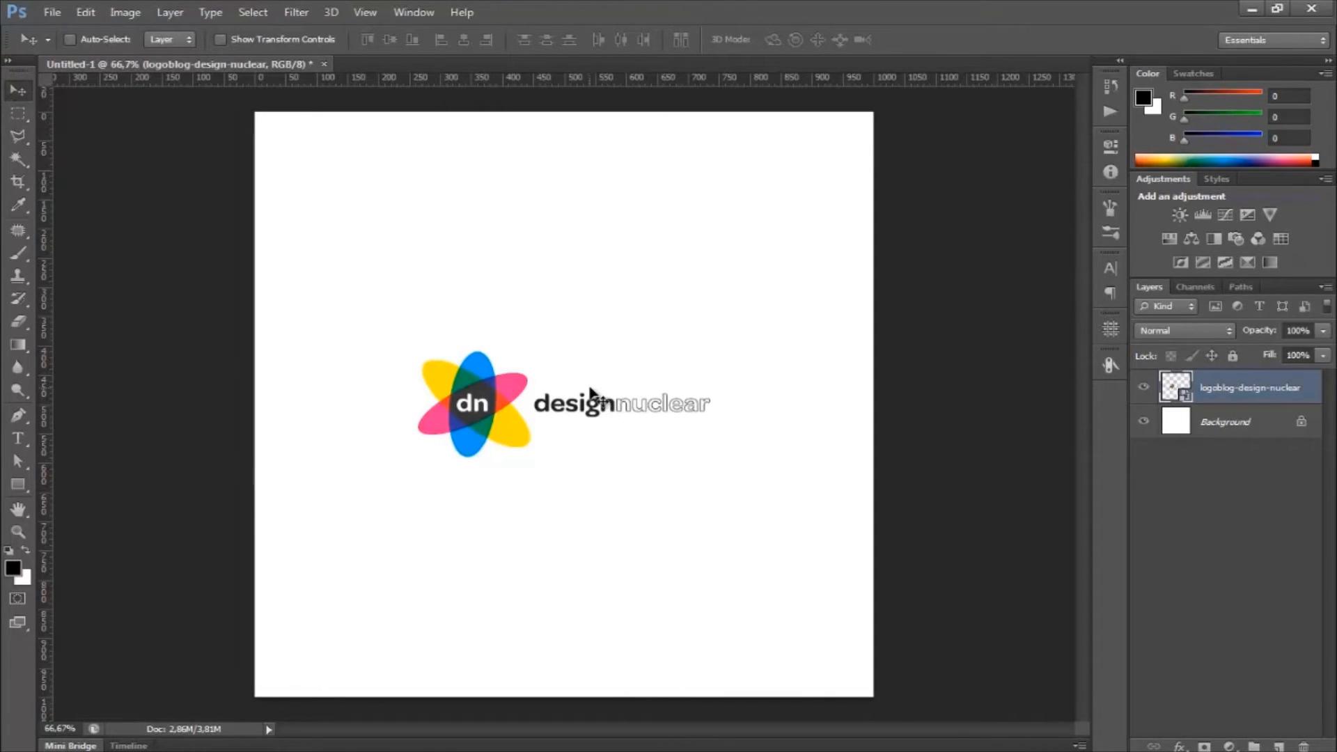
Move the logo around the canvas to slightly left of and below its center, and enable Show Transform Controls
left_click_drag(485, 425, 595, 253)
left_click_drag(473, 369, 459, 402)
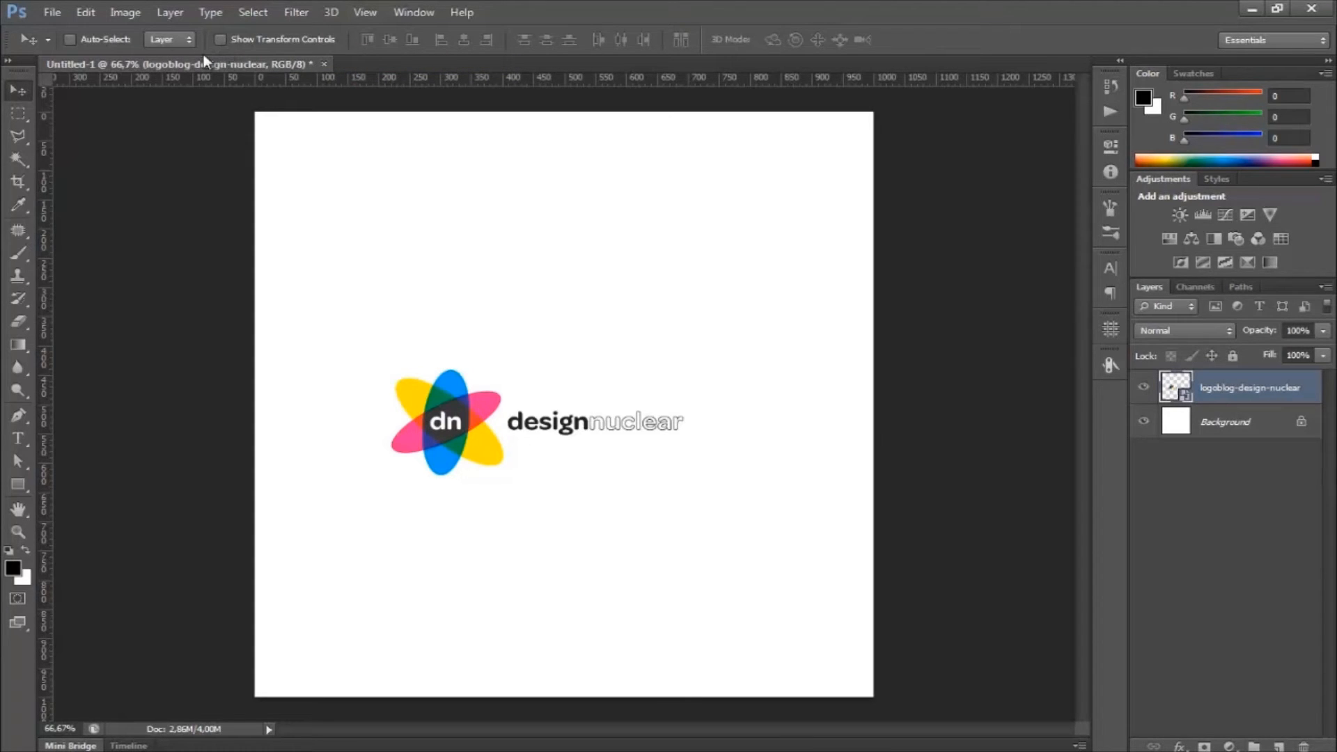
left_click(220, 39)
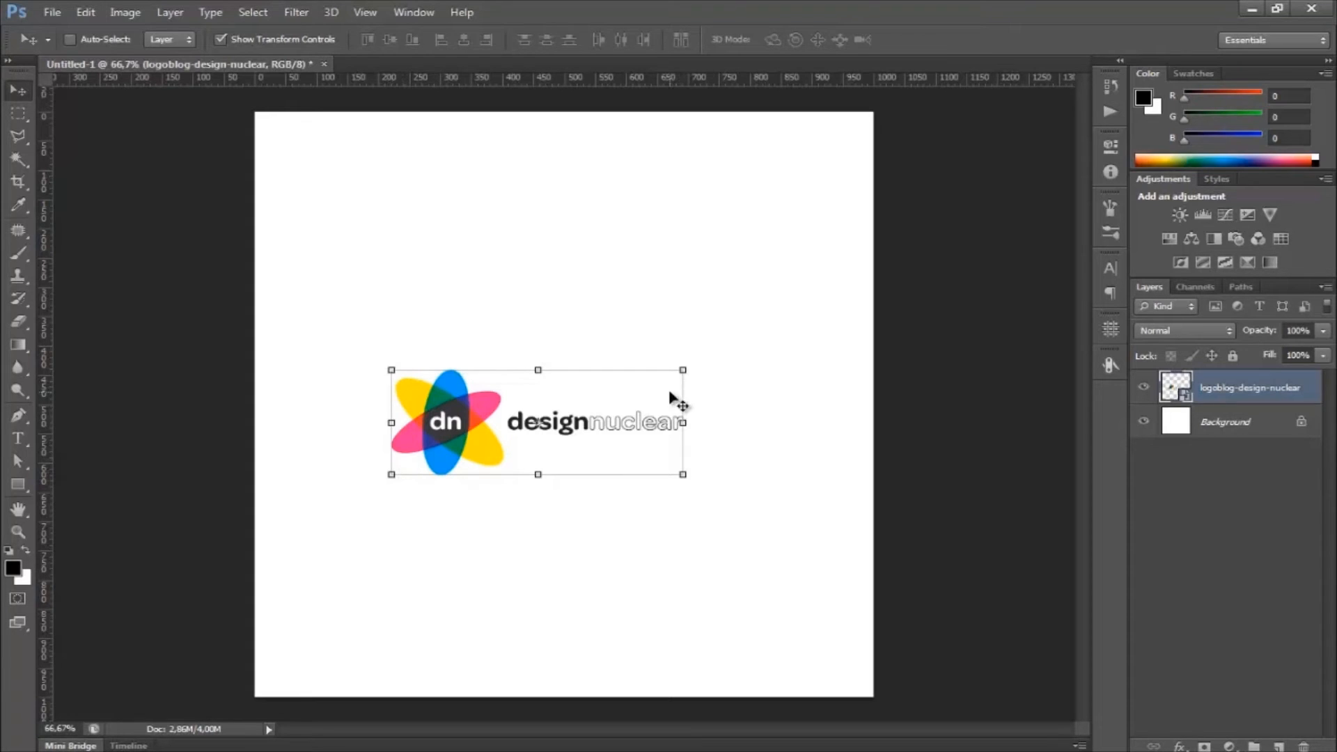
Scale the logo up proportionally to about 135% and reposition it near the center of the canvas
left_click_drag(682, 370, 710, 444)
left_click_drag(699, 363, 781, 317)
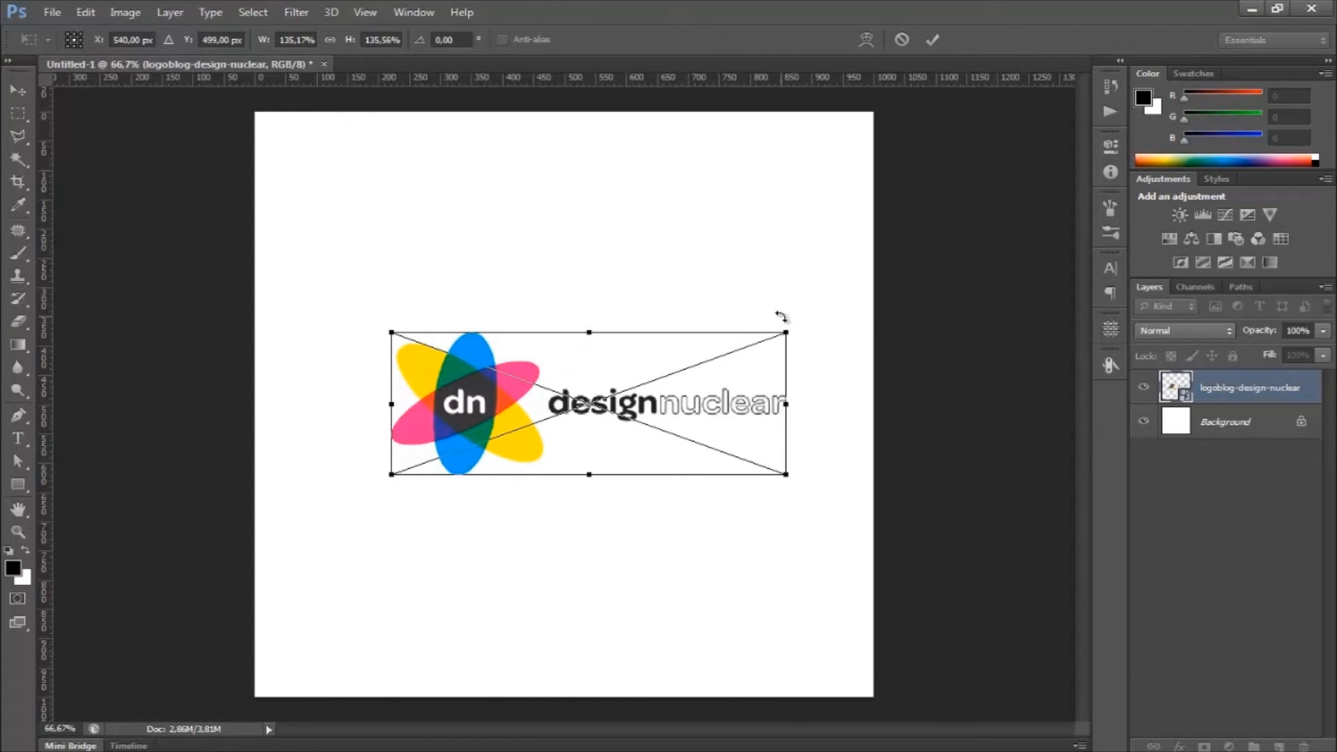
key("Return")
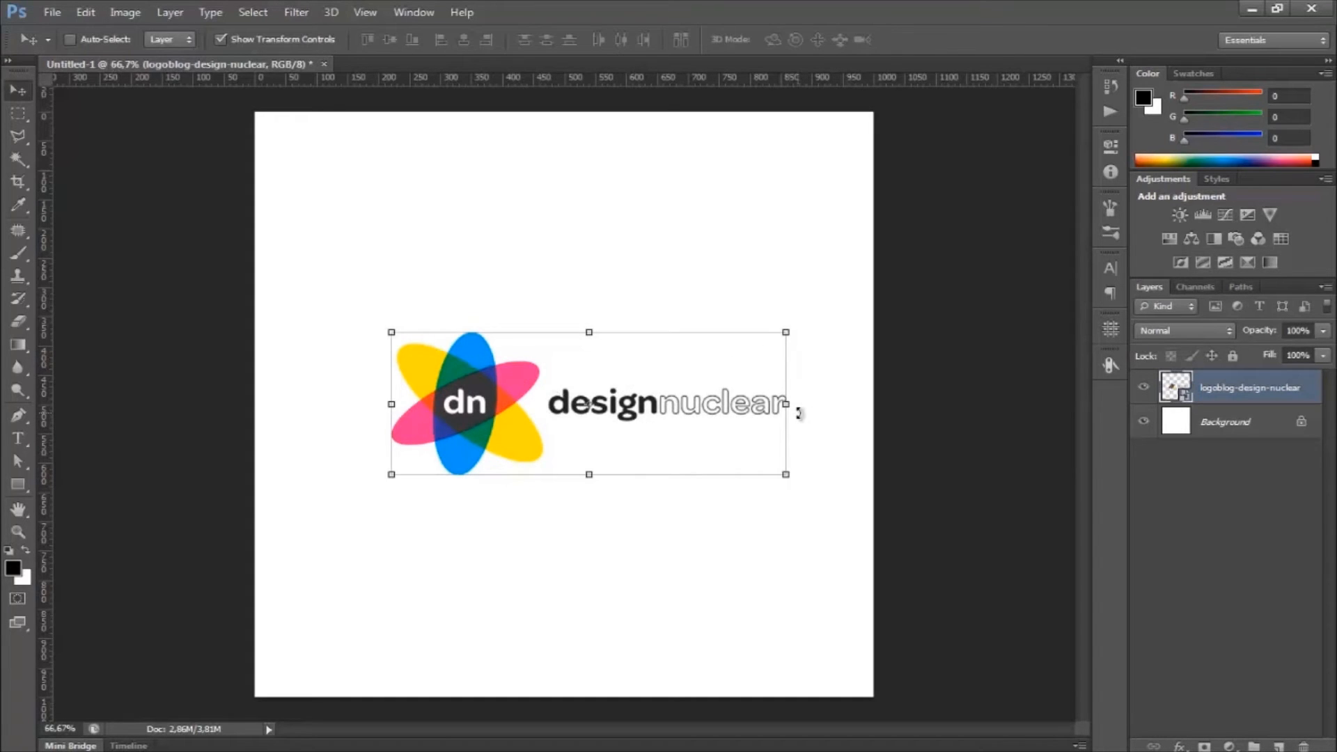
left_click_drag(486, 411, 437, 437)
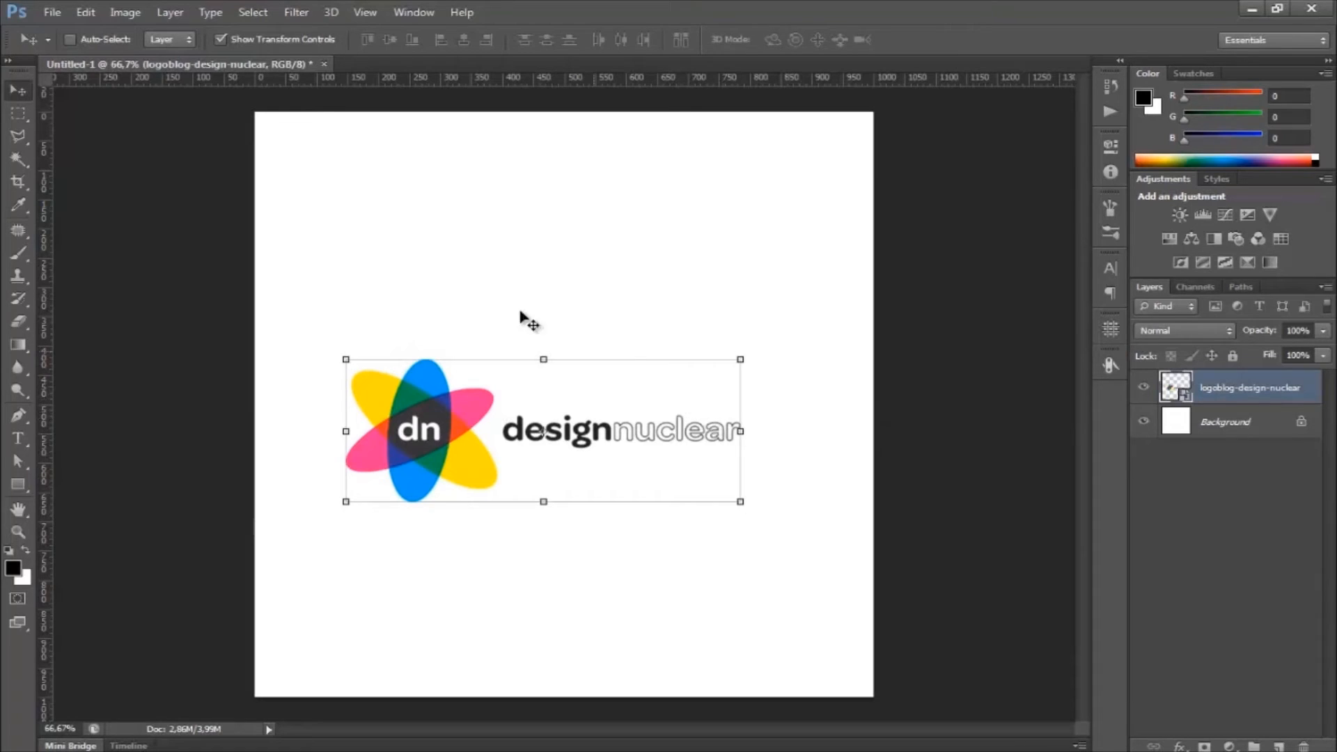
left_click_drag(422, 401, 443, 369)
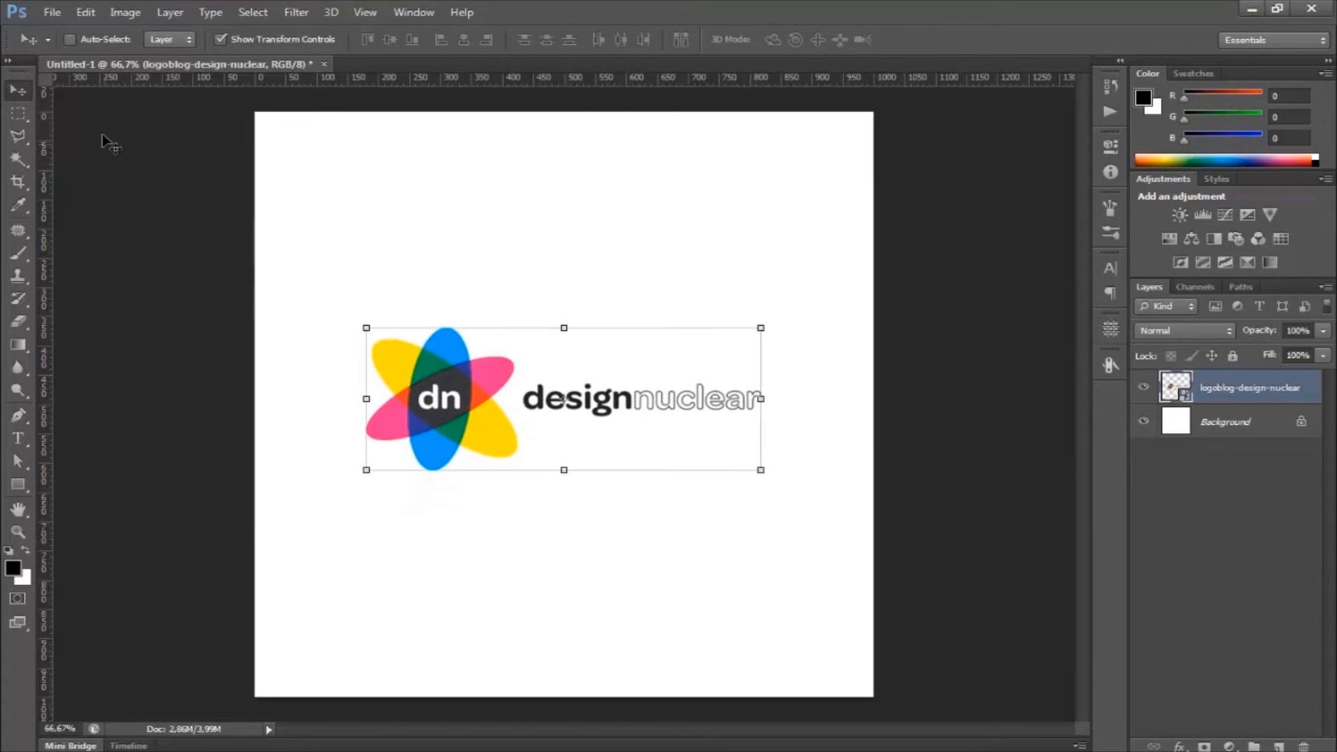
Copy a rectangular marquee selection of most of the logo's symbol to a new layer and move the copy to the canvas's upper right area
left_click(18, 115)
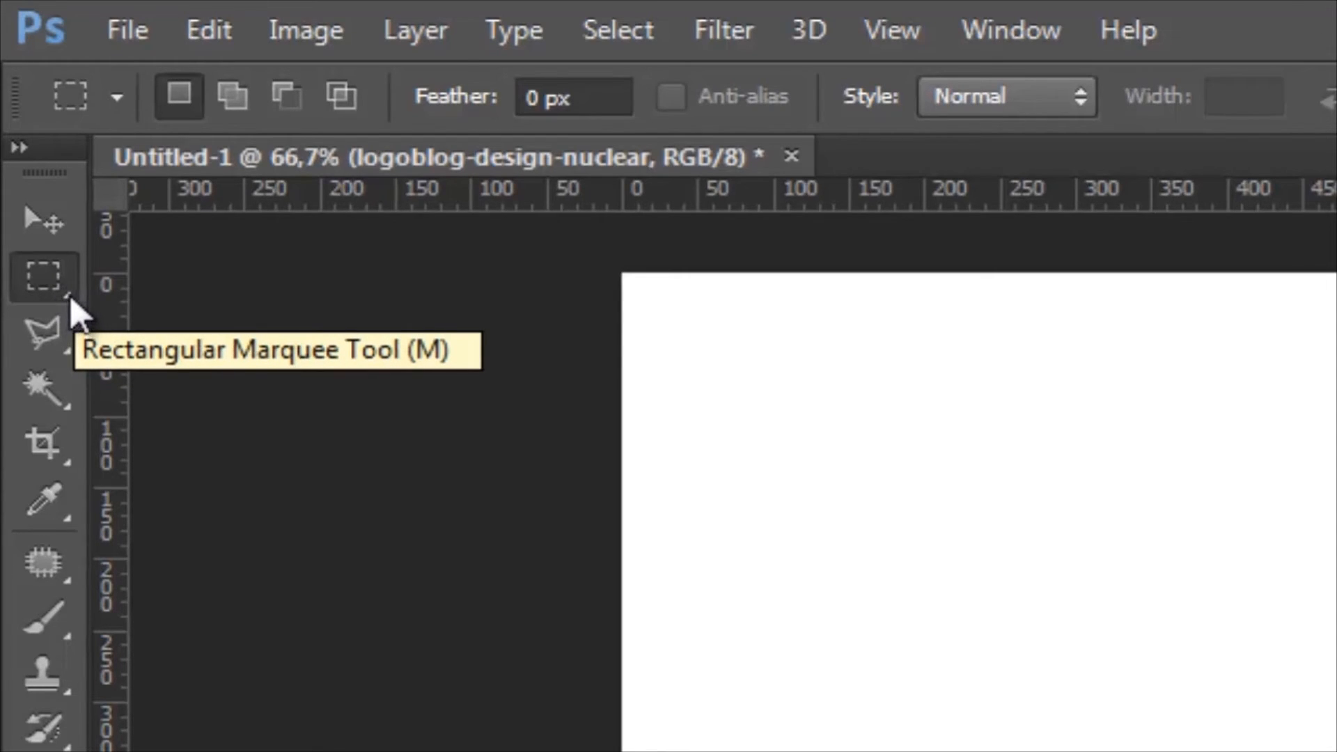
right_click(67, 295)
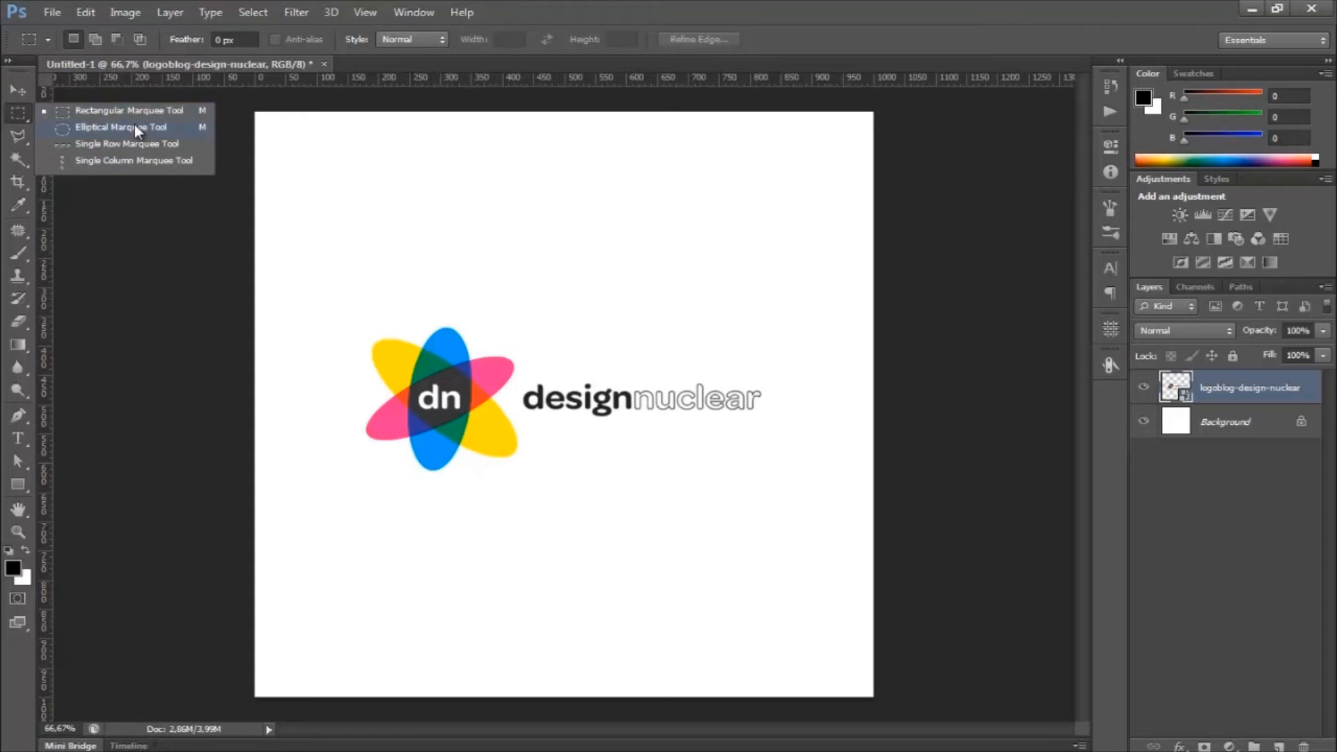
left_click(77, 113)
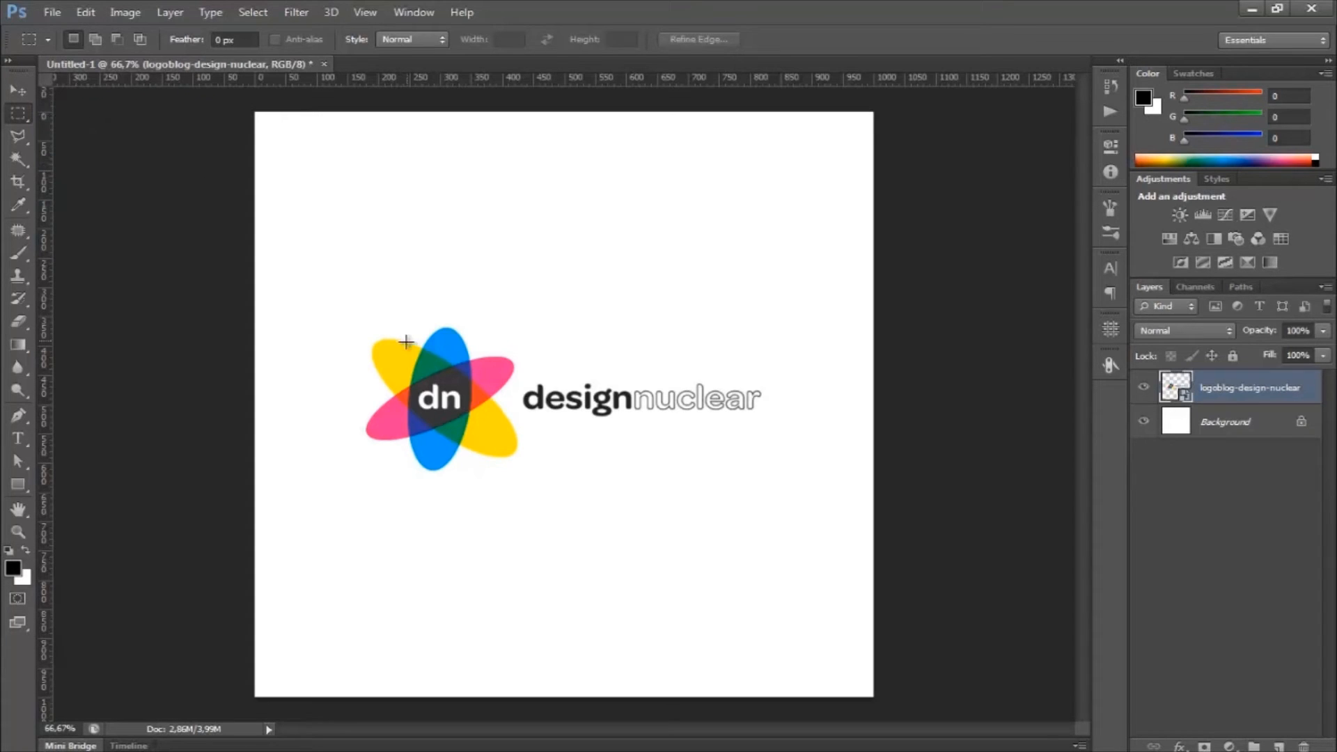
left_click_drag(310, 300, 488, 490)
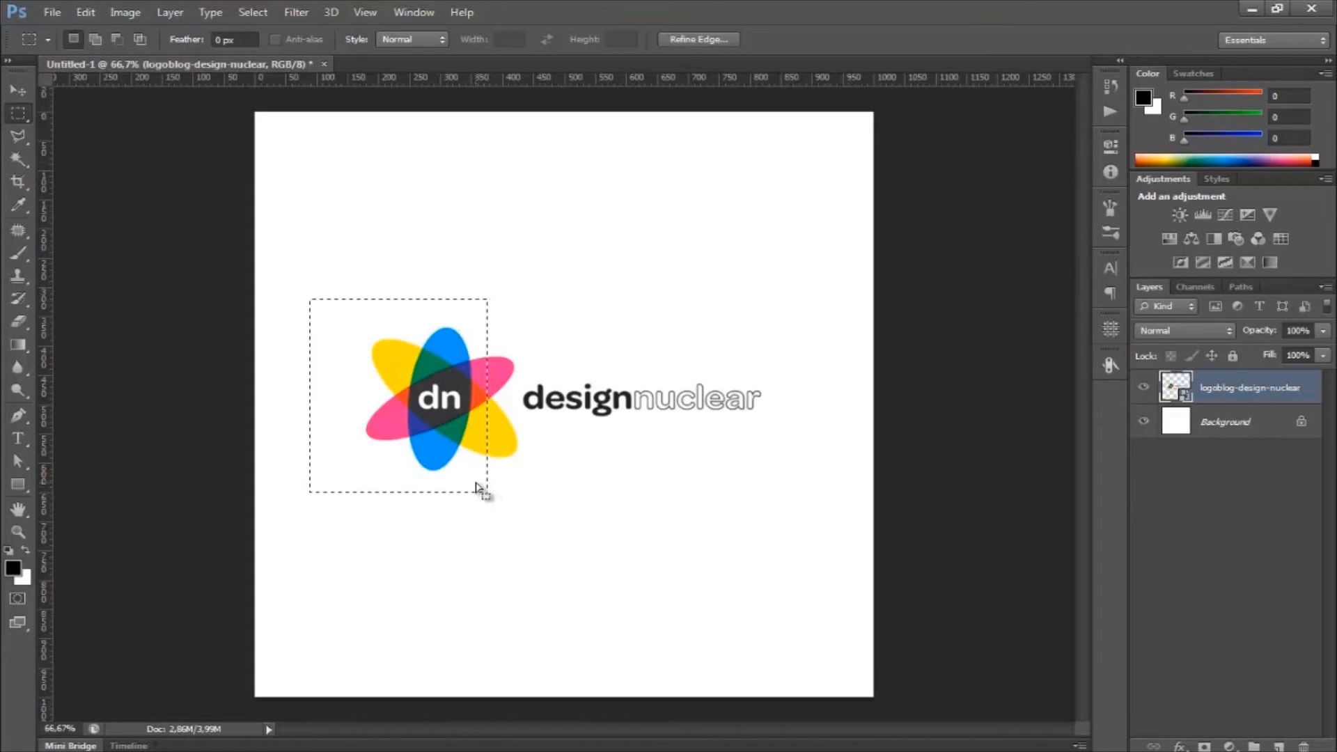
key("ctrl+j")
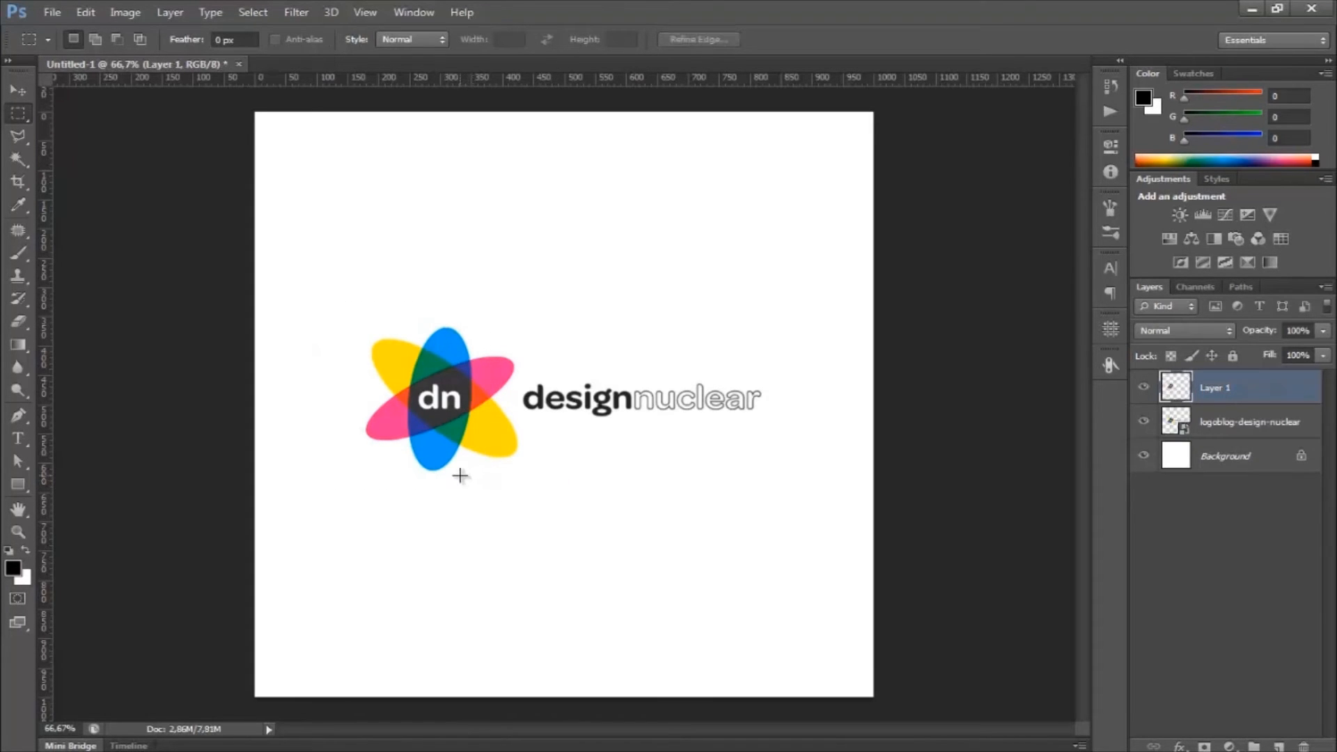
key("v")
left_click_drag(443, 373, 731, 192)
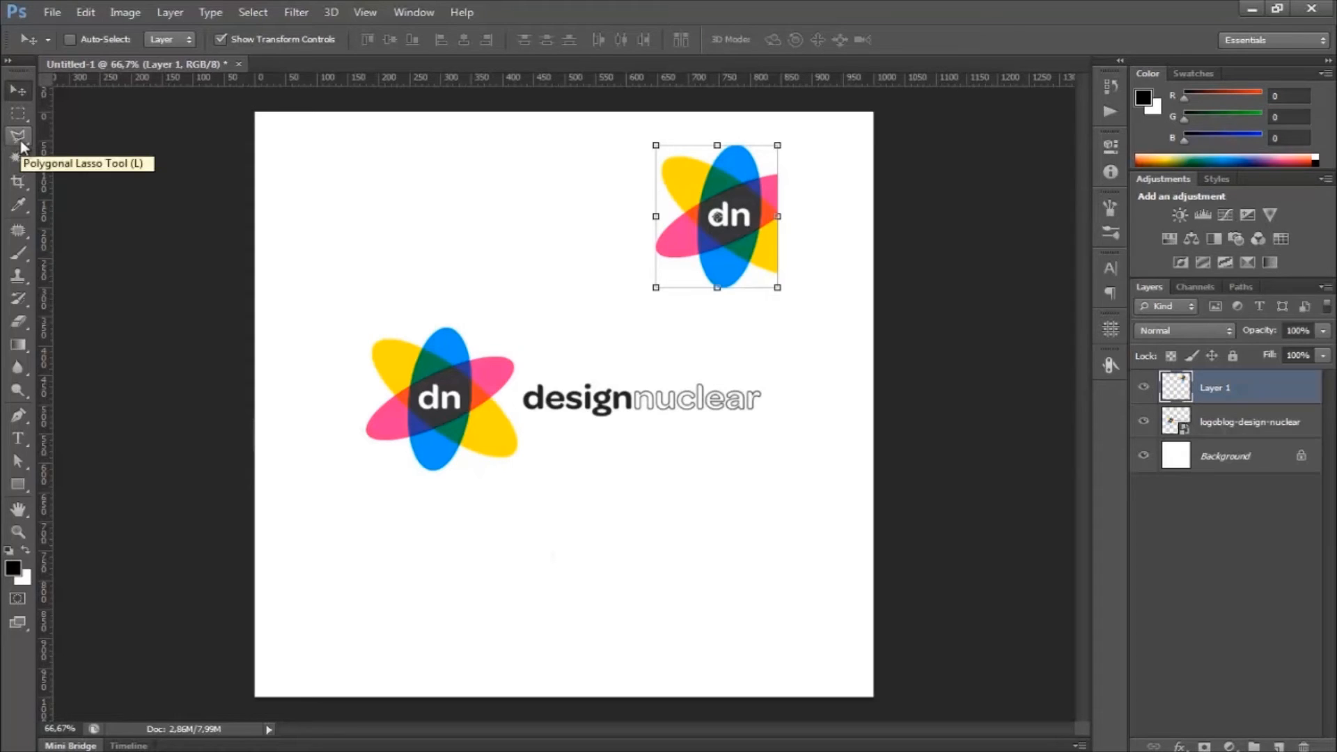
Turn off Show Transform Controls and look through the tool variants in the Lasso and Magic Wand groups
left_click(220, 39)
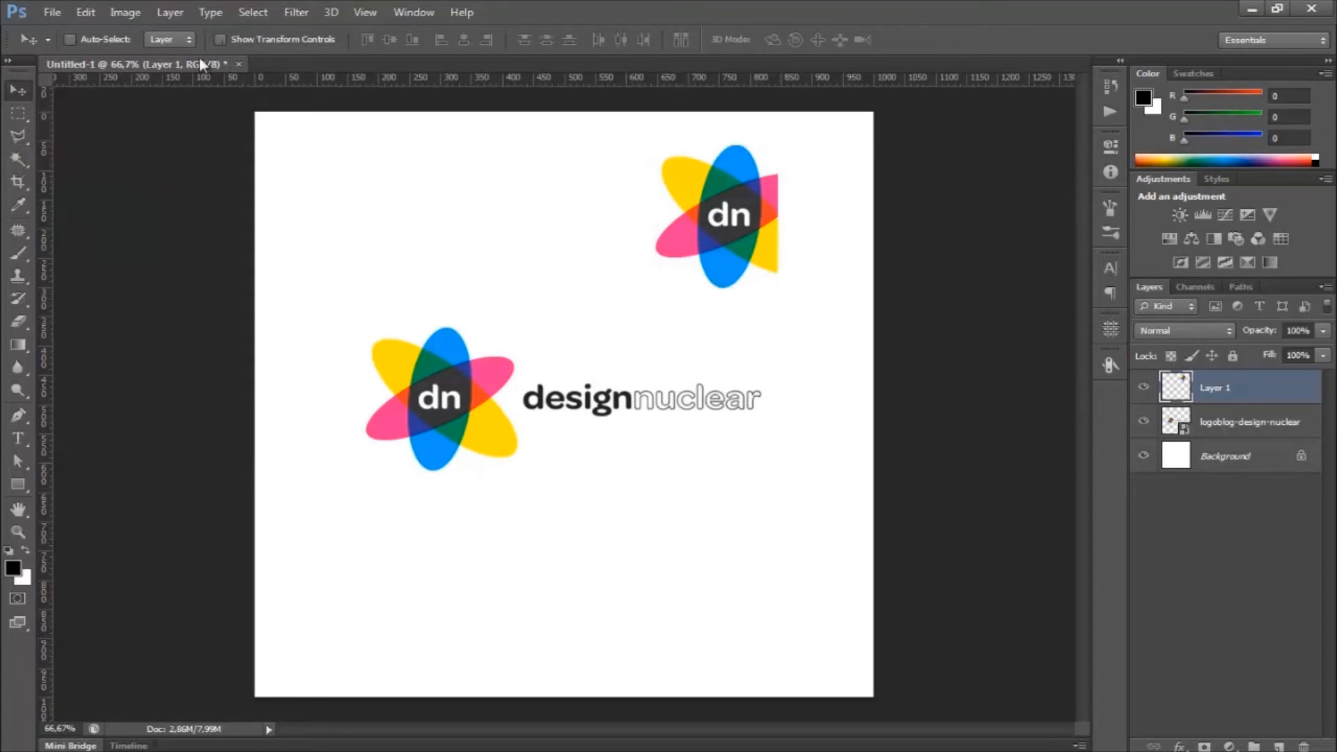
left_click(18, 136)
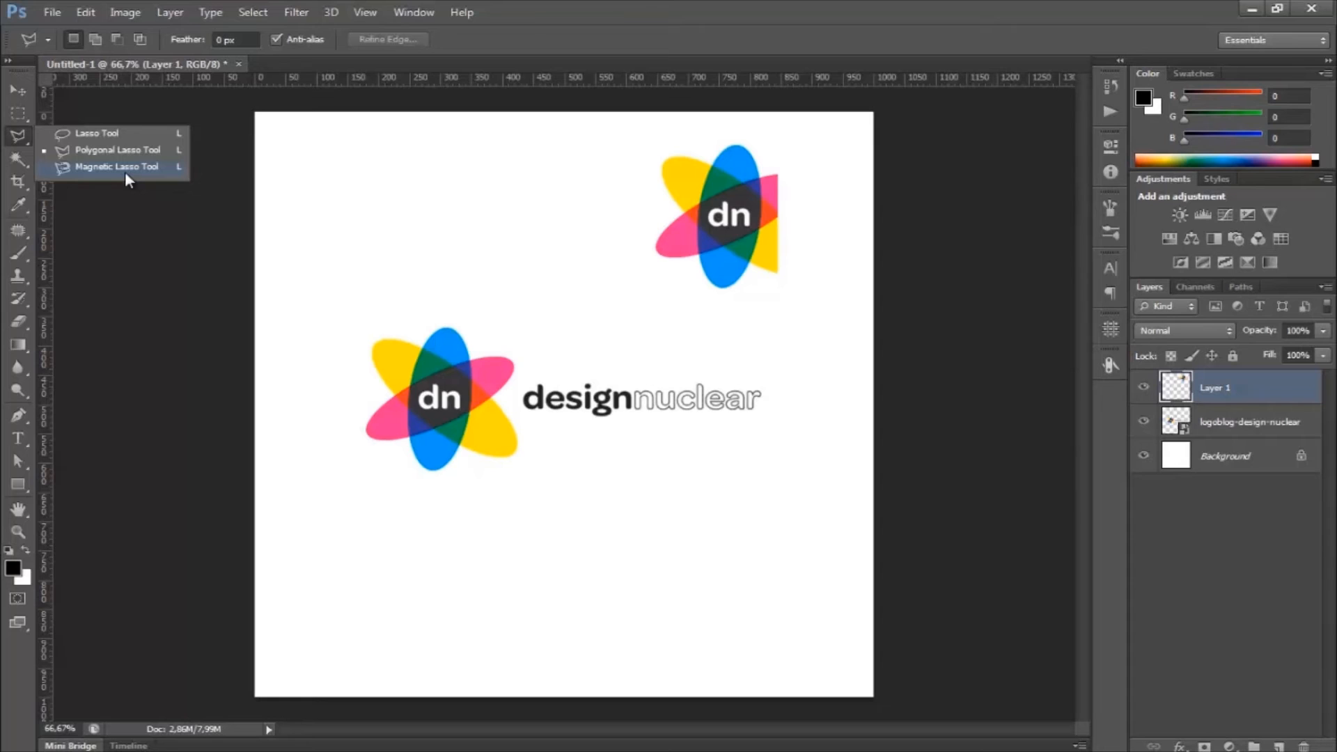
left_click(18, 160)
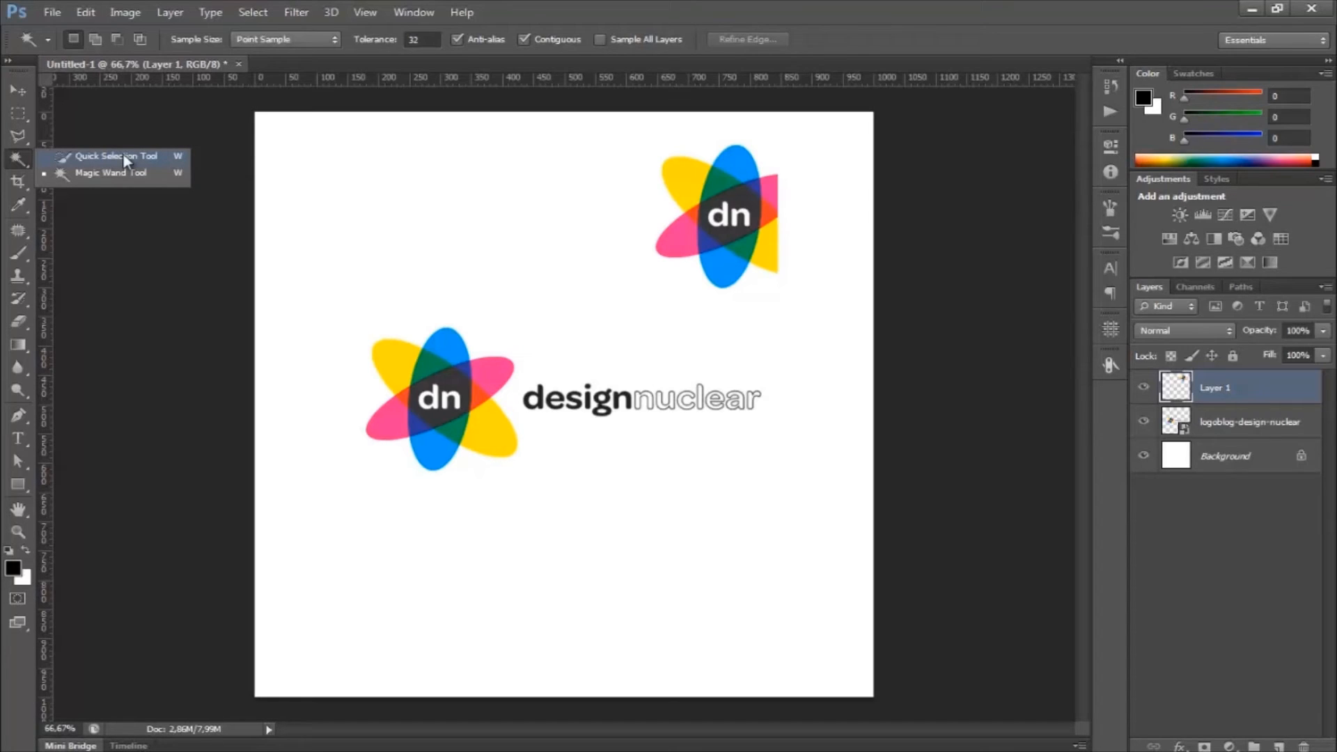
Try cropping the canvas inward with the Crop tool from its upper-left corner and from its upper-right corner, undoing each crop
left_click(17, 183)
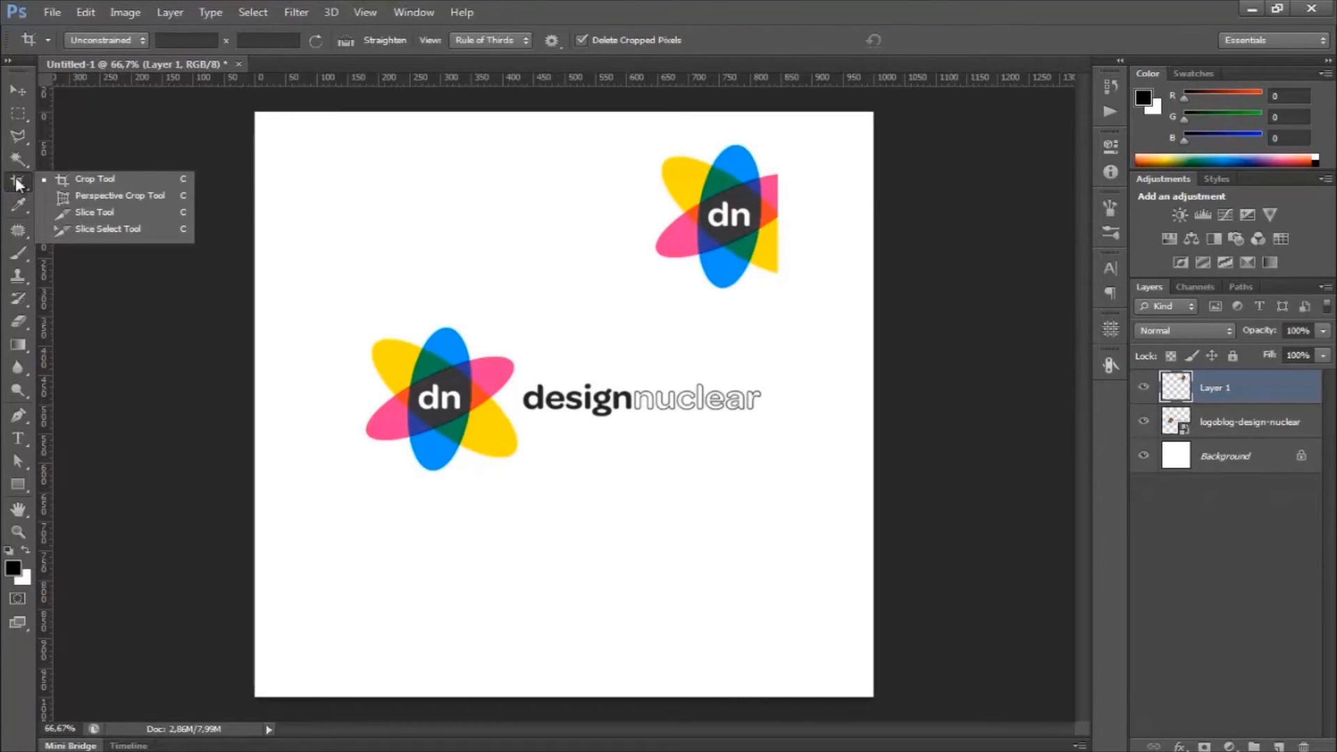
left_click(95, 180)
left_click_drag(259, 120, 345, 181)
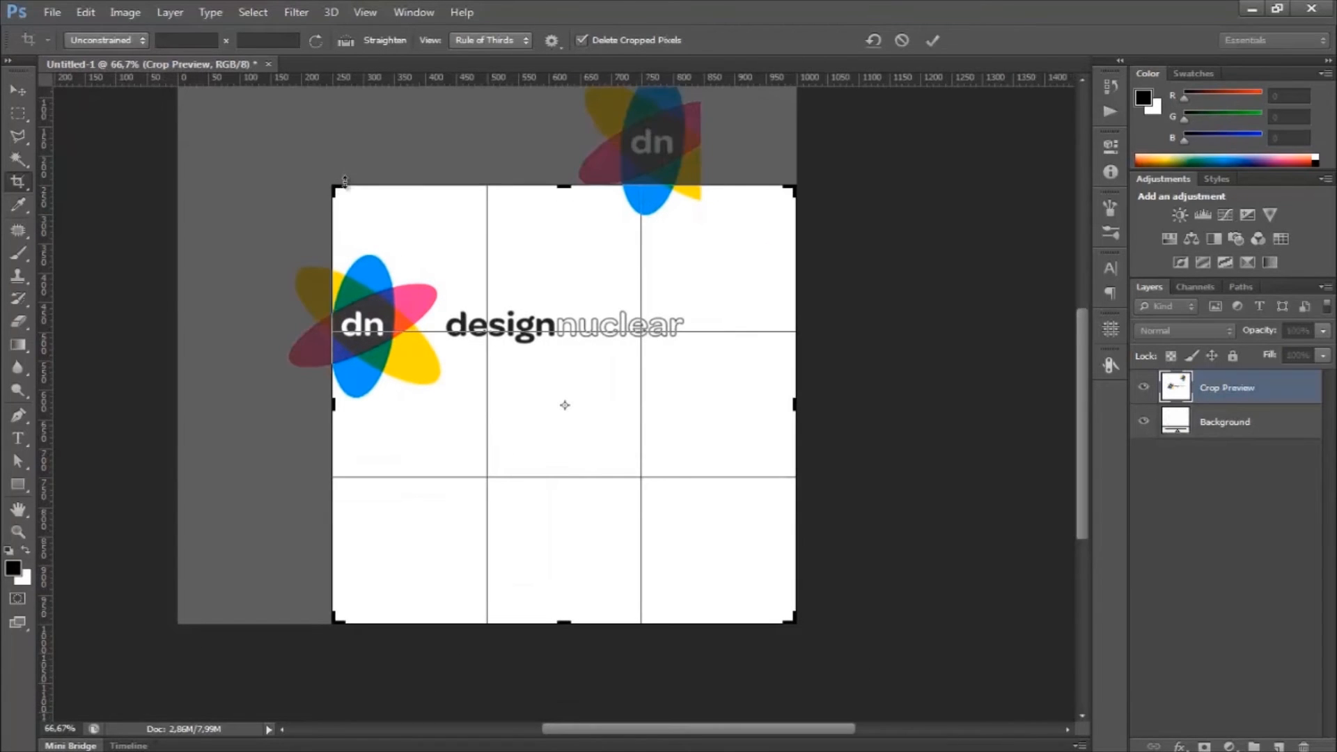
key("Return")
key("ctrl+z")
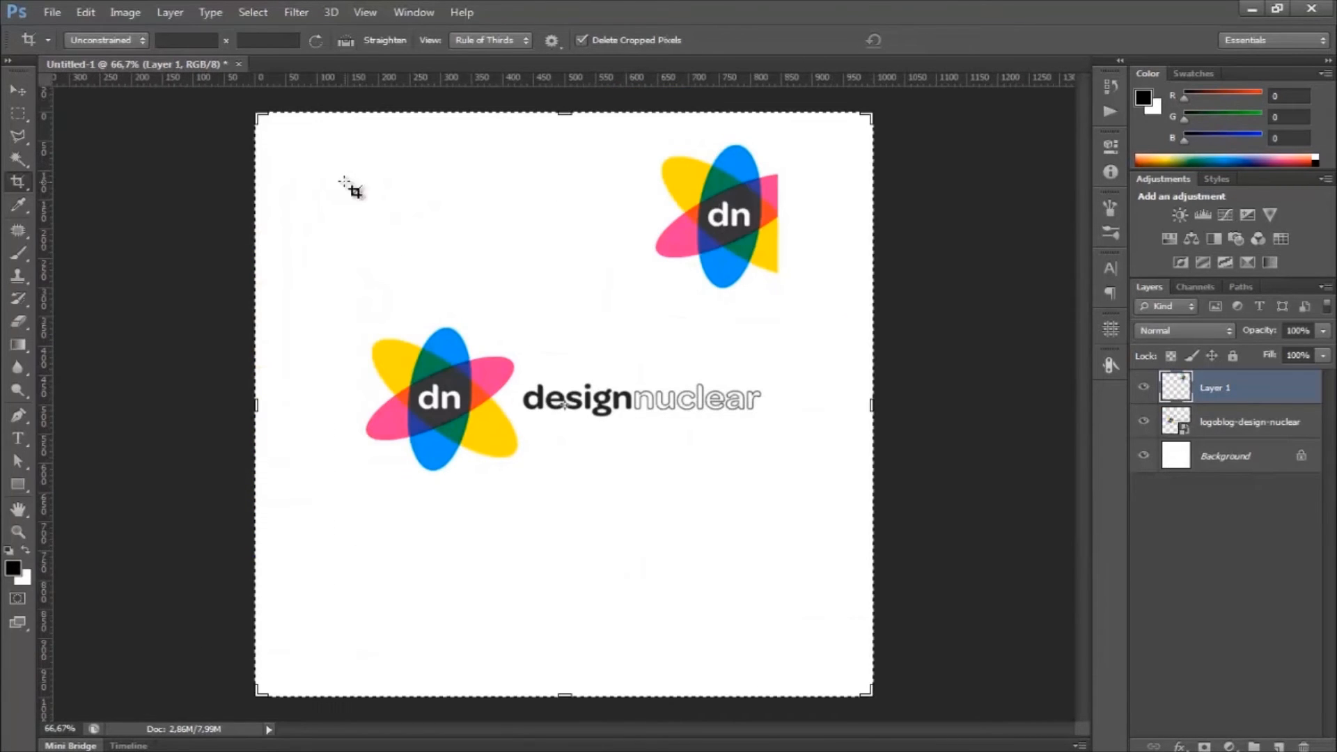
left_click_drag(874, 114, 761, 183)
key("Return")
key("ctrl+z")
Sample several logo colors with the Eyedropper, including blue and green, ending with the pink petal color as the foreground color
left_click(20, 209)
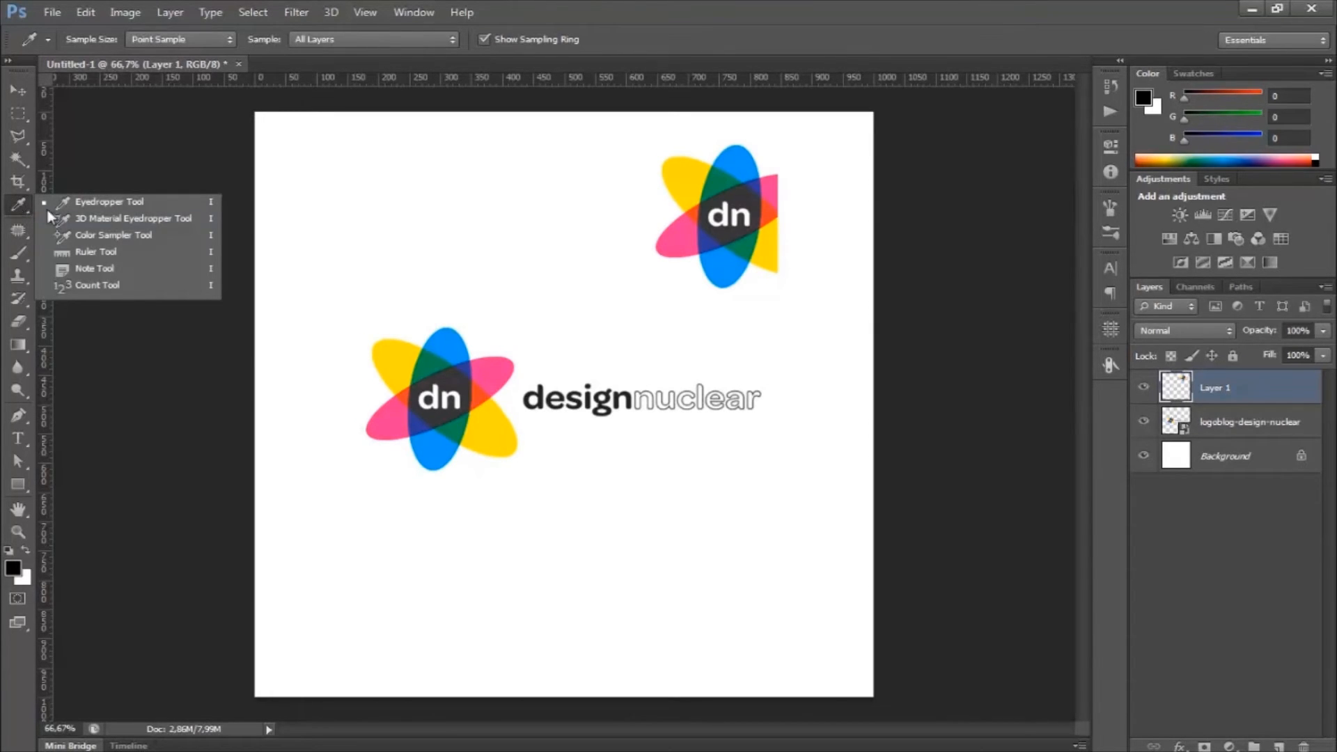
left_click_drag(427, 333, 437, 389)
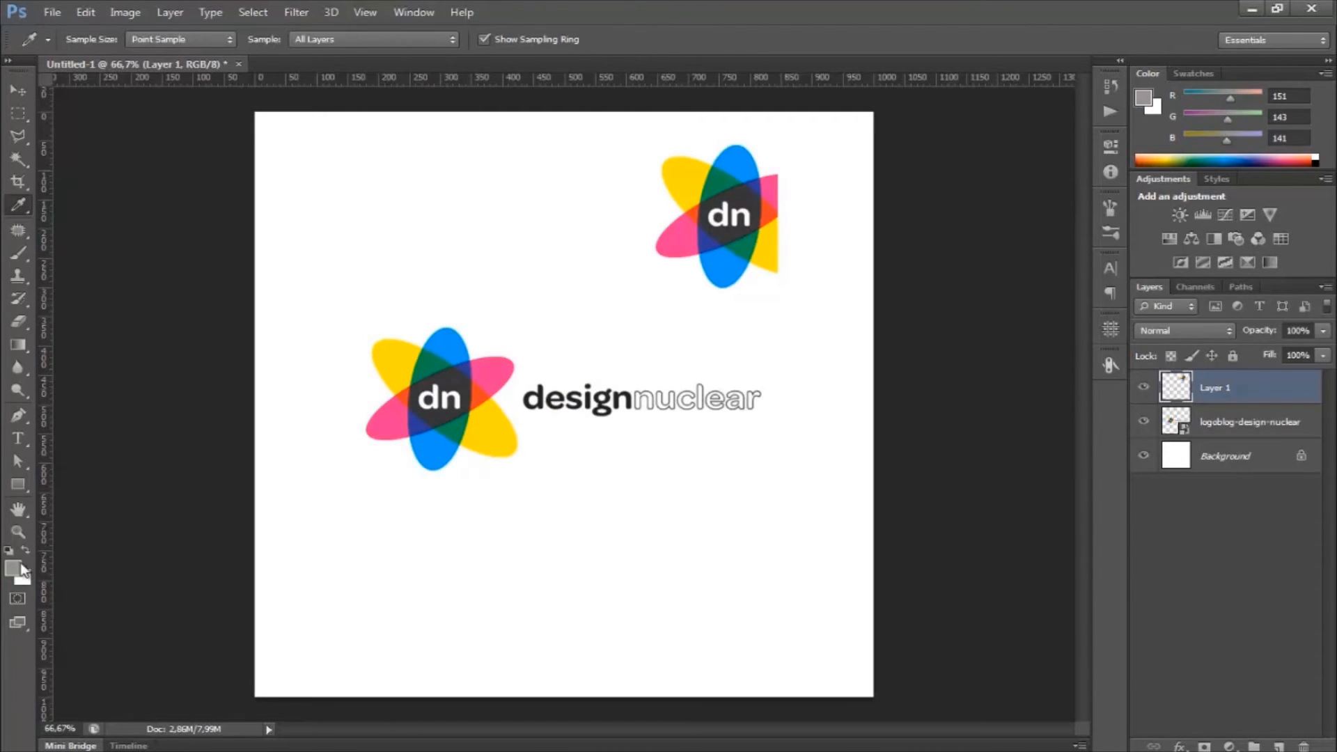
left_click_drag(408, 329, 421, 449)
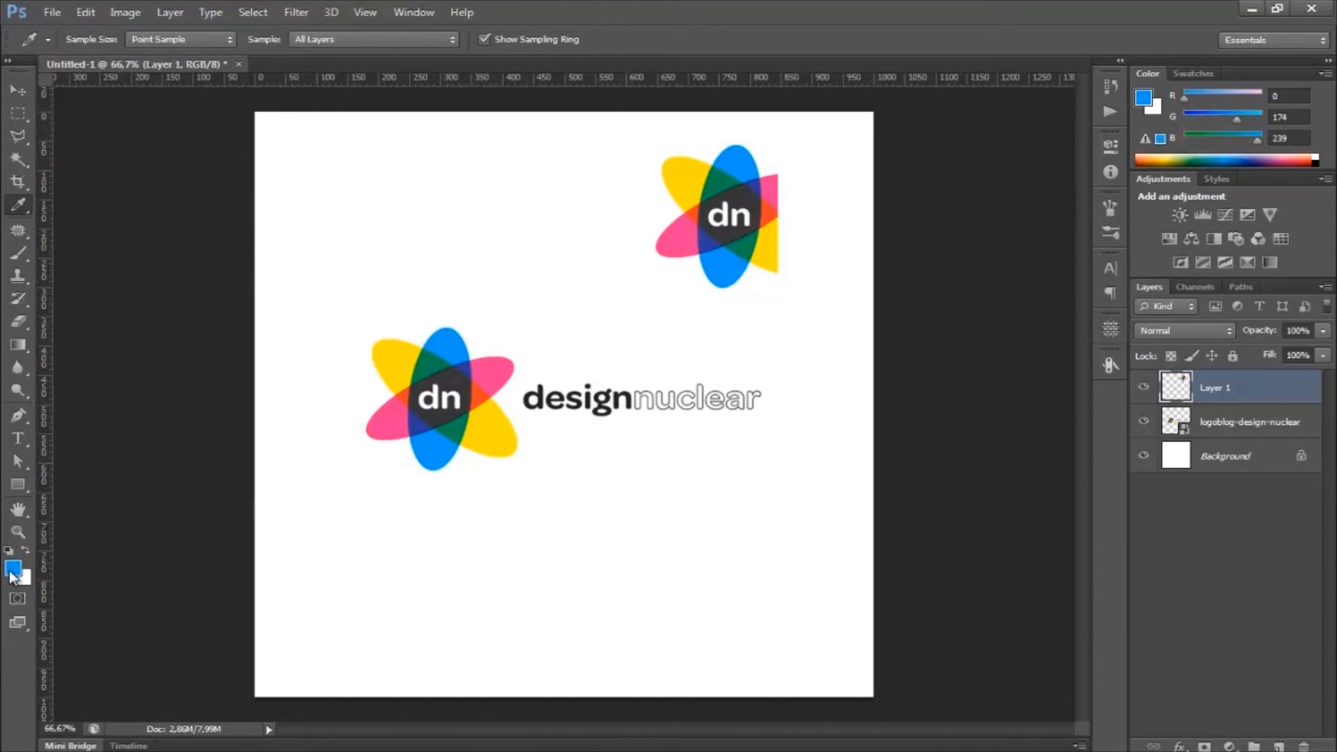
left_click_drag(390, 418, 400, 413)
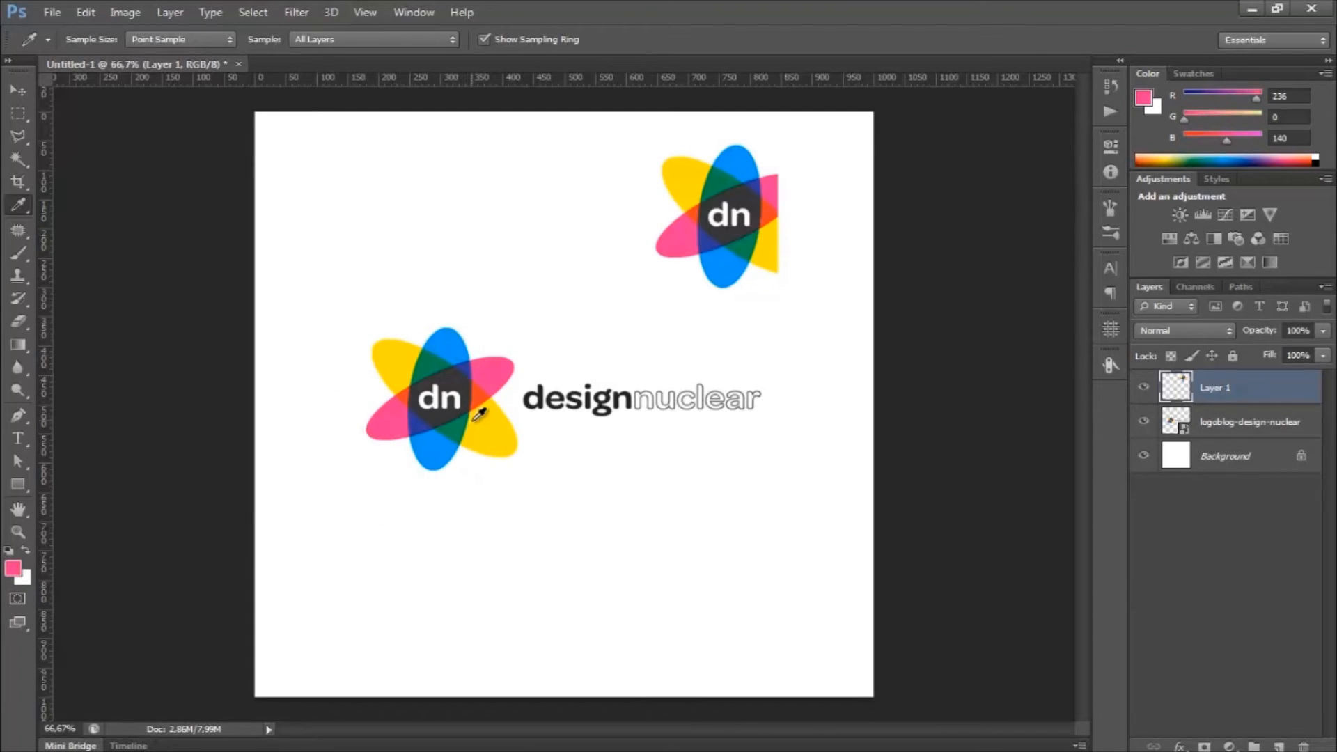
left_click_drag(460, 427, 460, 427)
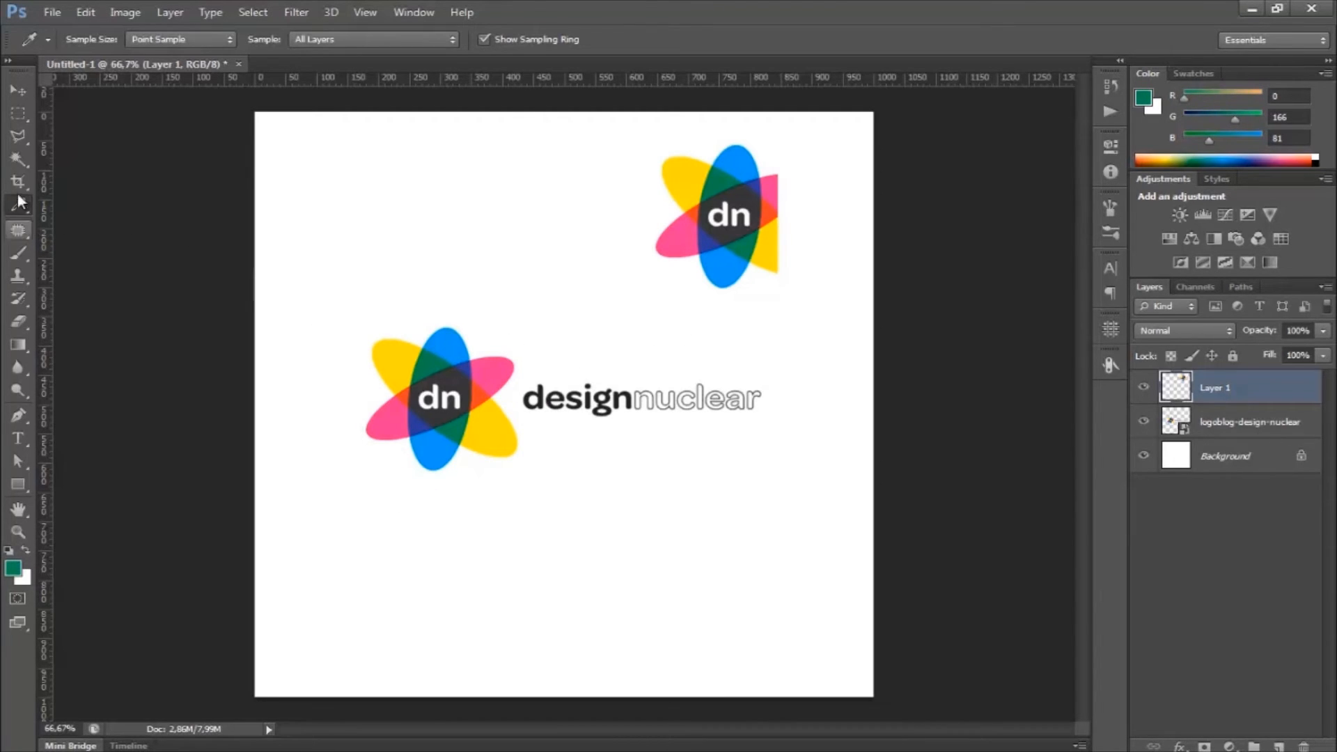
left_click_drag(503, 369, 503, 369)
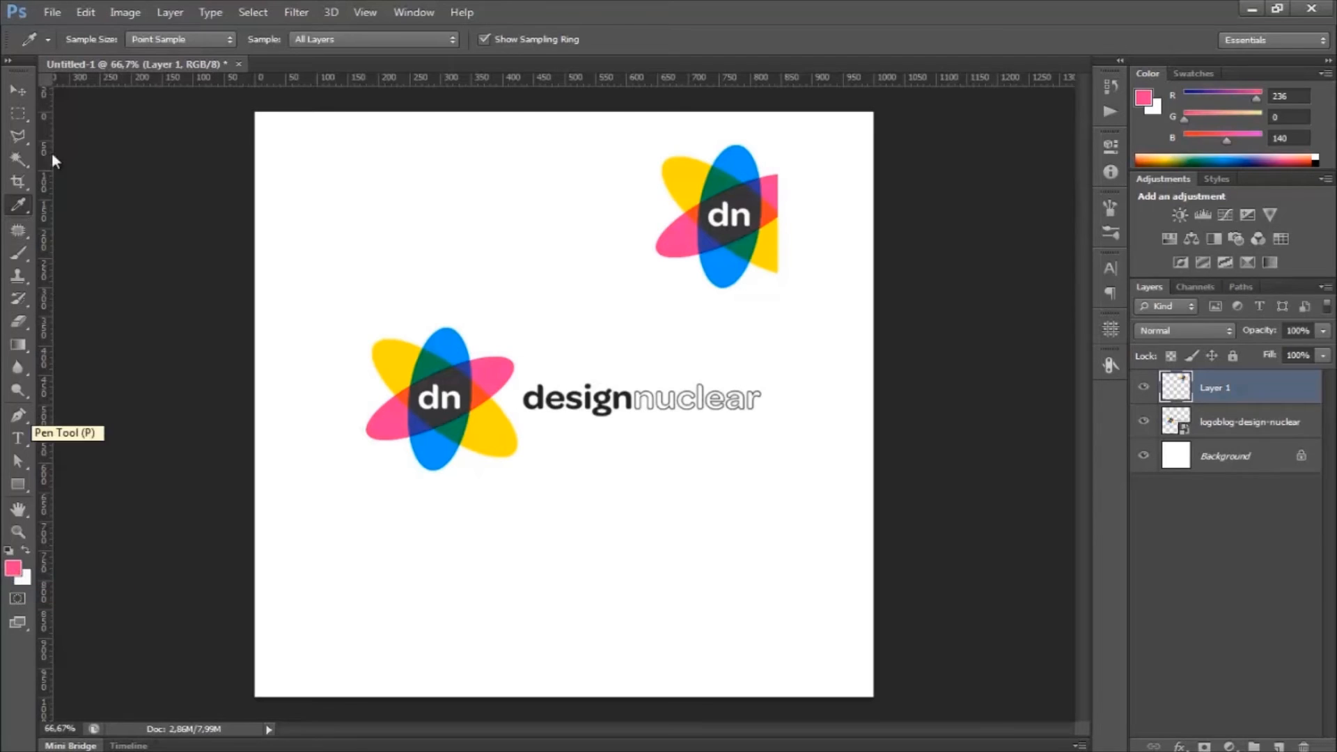
Look through the healing tool variants, and paint a soft pink 163 px Brush stroke in the upper left area of the canvas
left_click(18, 231)
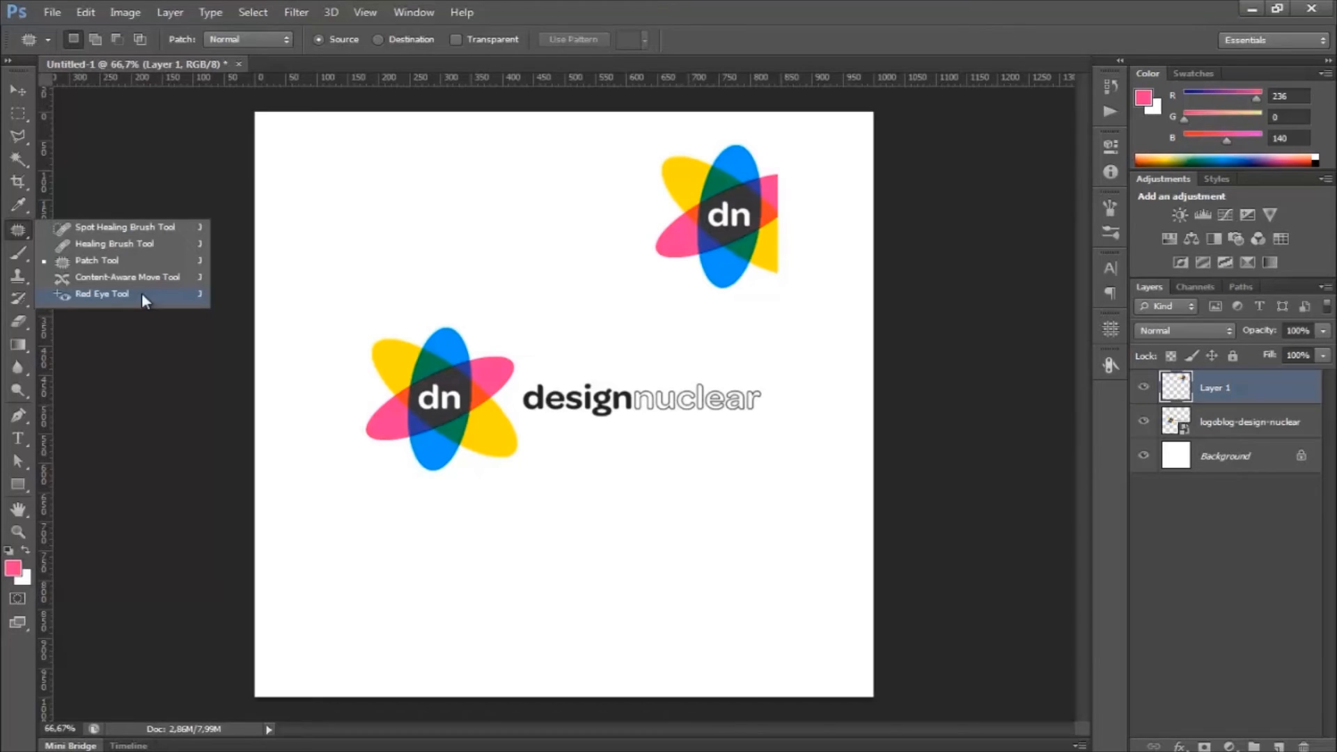
left_click(17, 254)
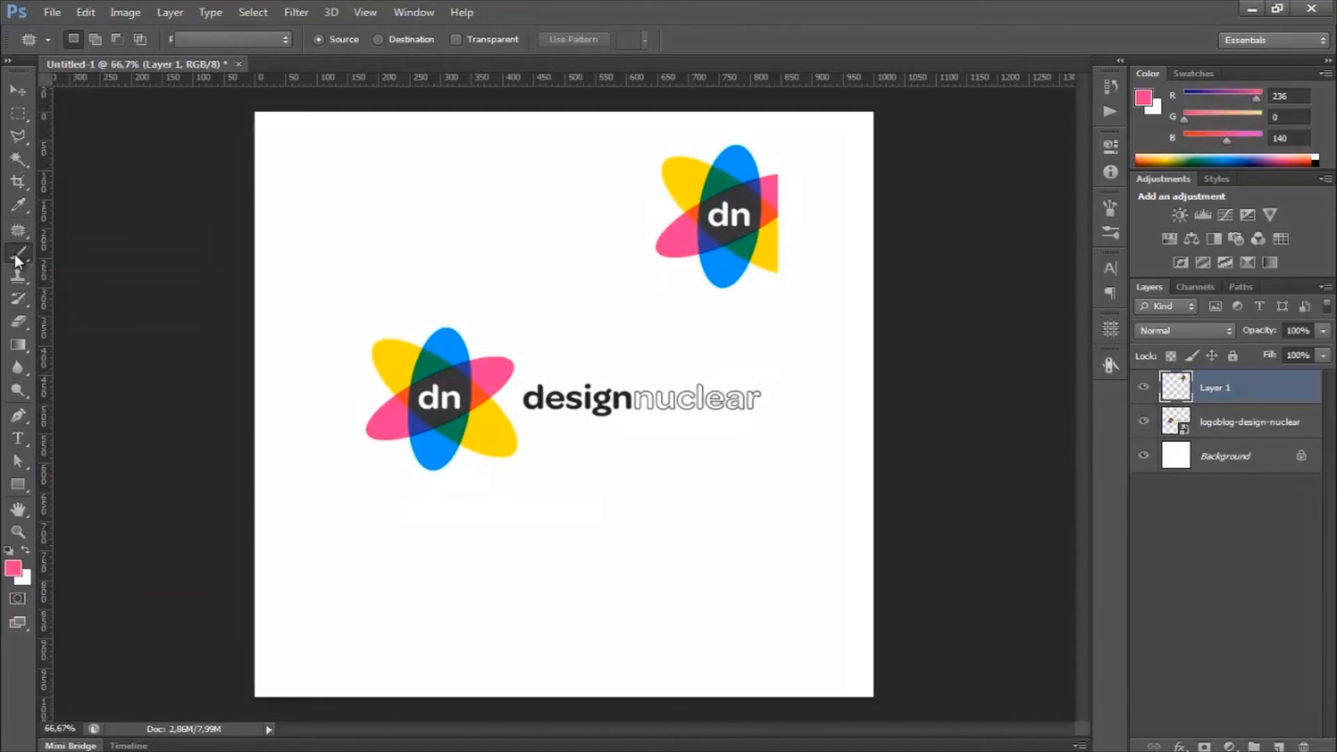
left_click(18, 254)
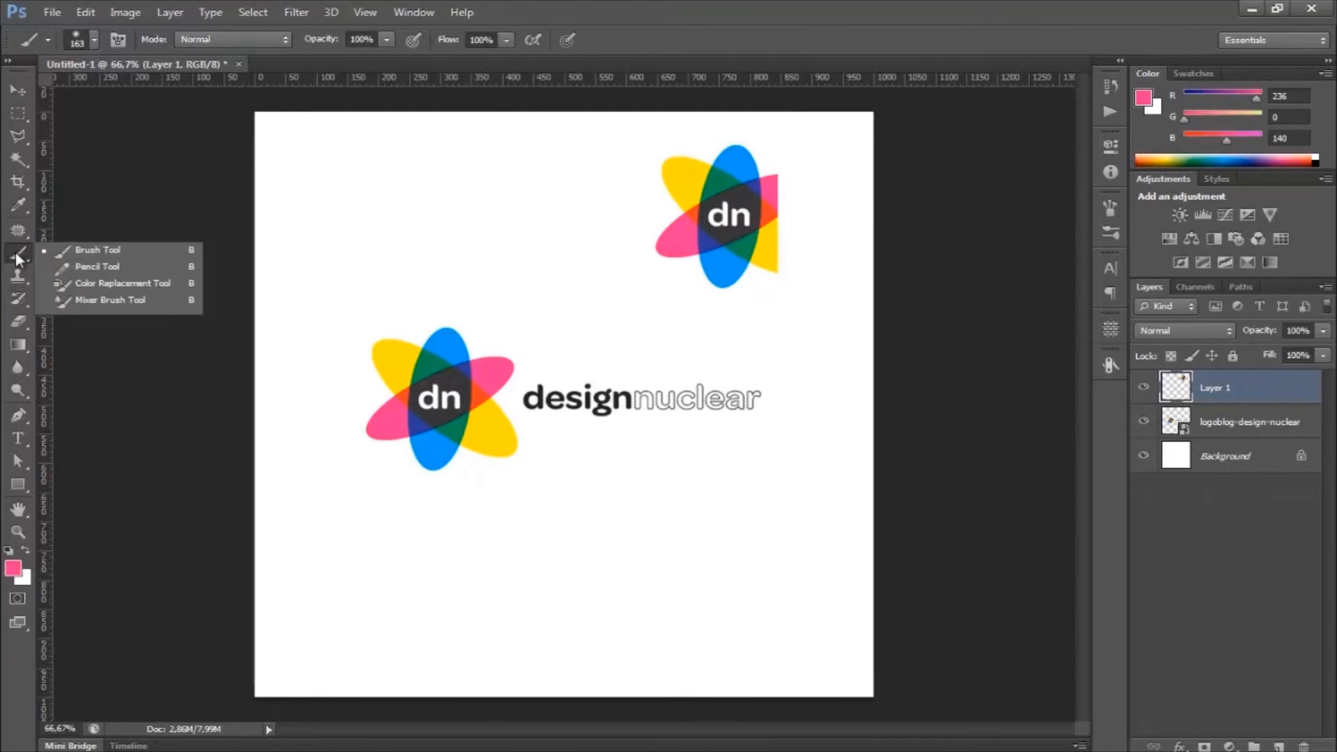
left_click(97, 249)
mouse_move(312, 163)
left_mouse_down()
mouse_move(442, 204)
mouse_move(486, 165)
mouse_move(367, 259)
left_mouse_up()
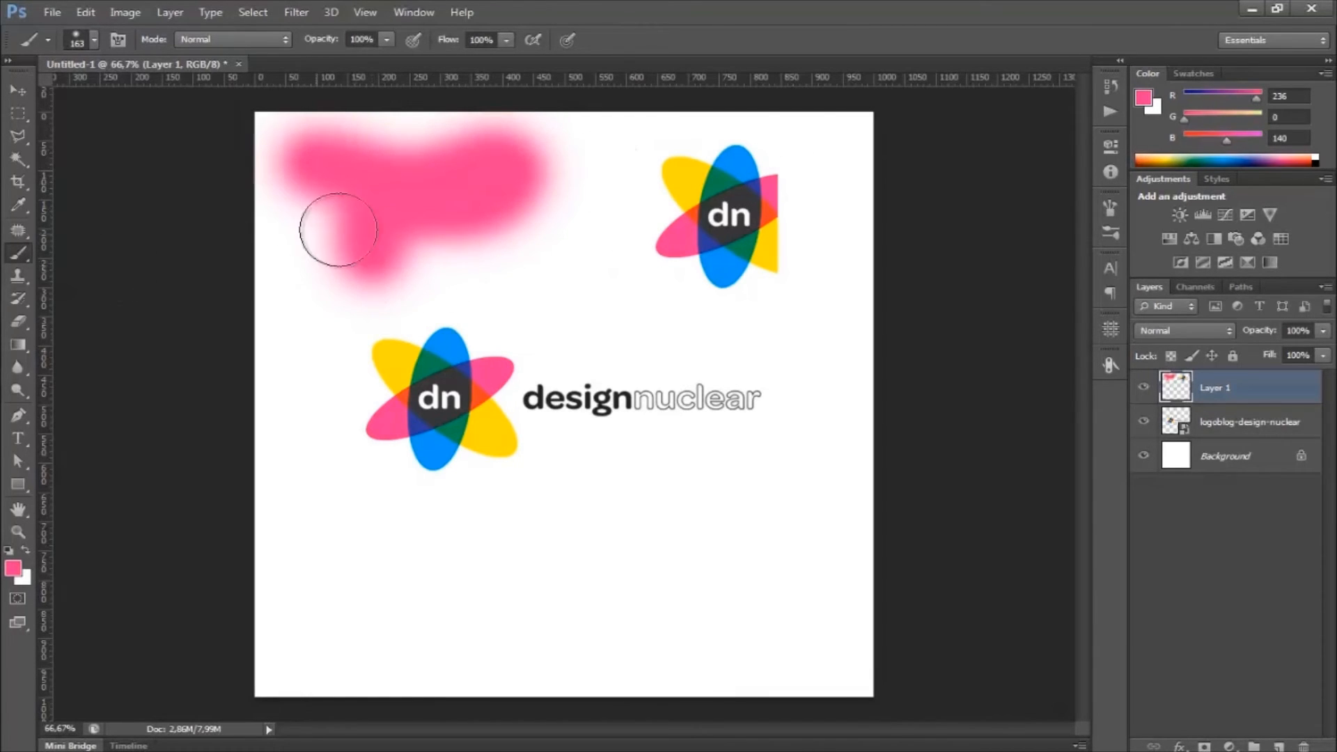
Reduce the brush size to 69 px and paint a short soft pink stroke below the logo's symbol
right_click(366, 220)
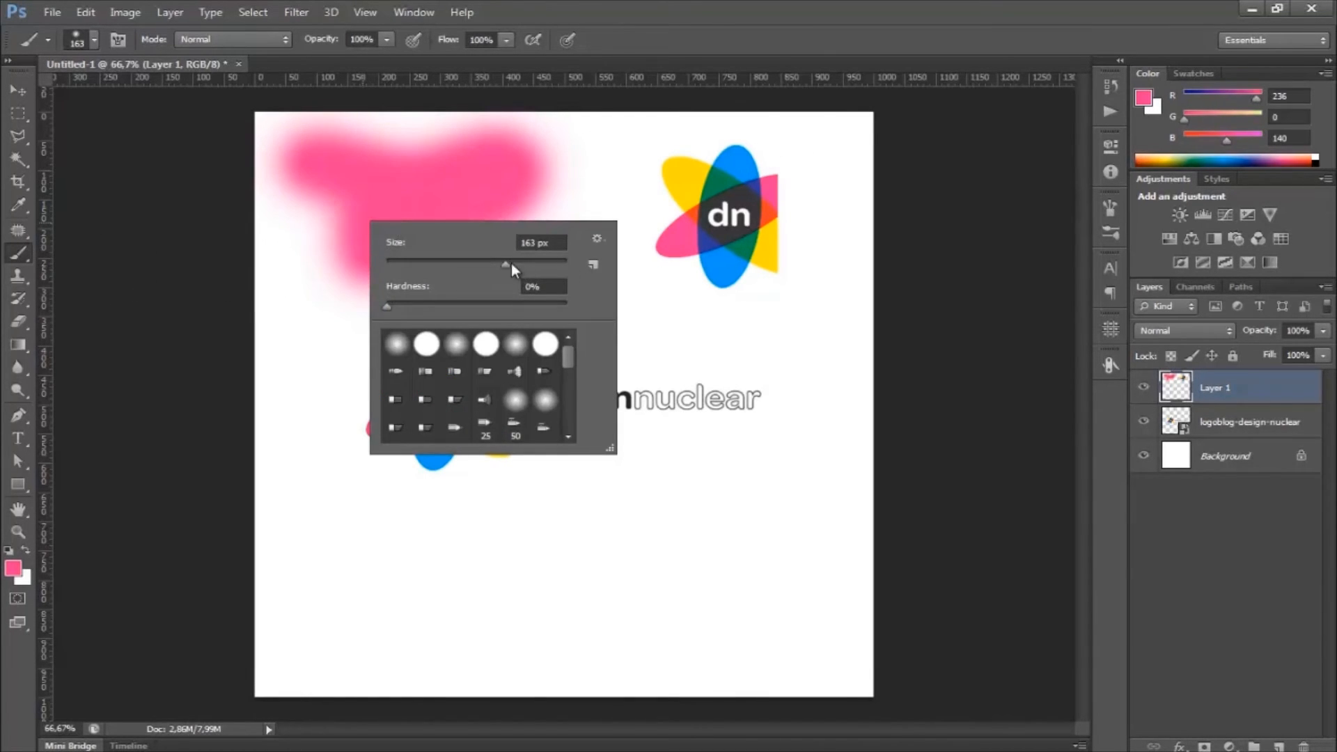
left_click_drag(511, 263, 456, 263)
left_click_drag(355, 550, 442, 537)
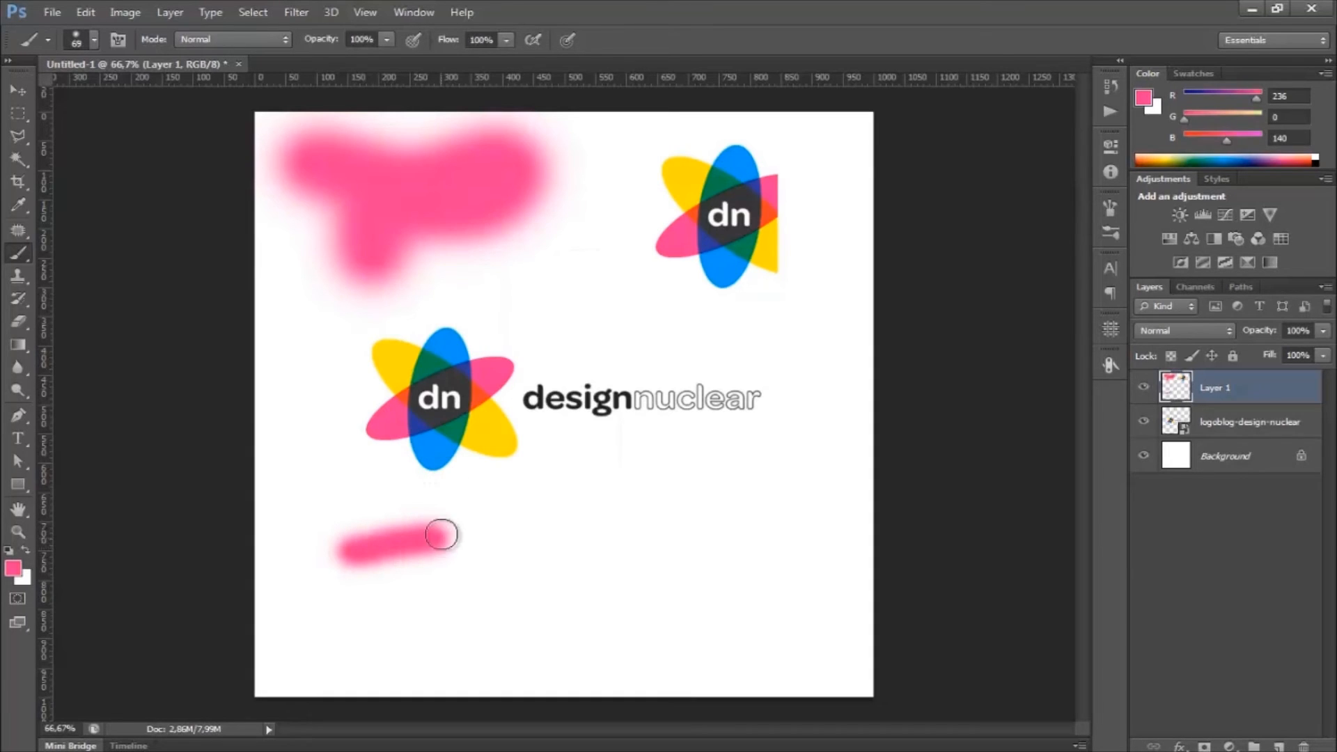
Raise the brush hardness and paint a hard-edged pink stroke near the canvas's lower center, and delete Layer 1
right_click(528, 299)
left_click_drag(564, 385, 713, 382)
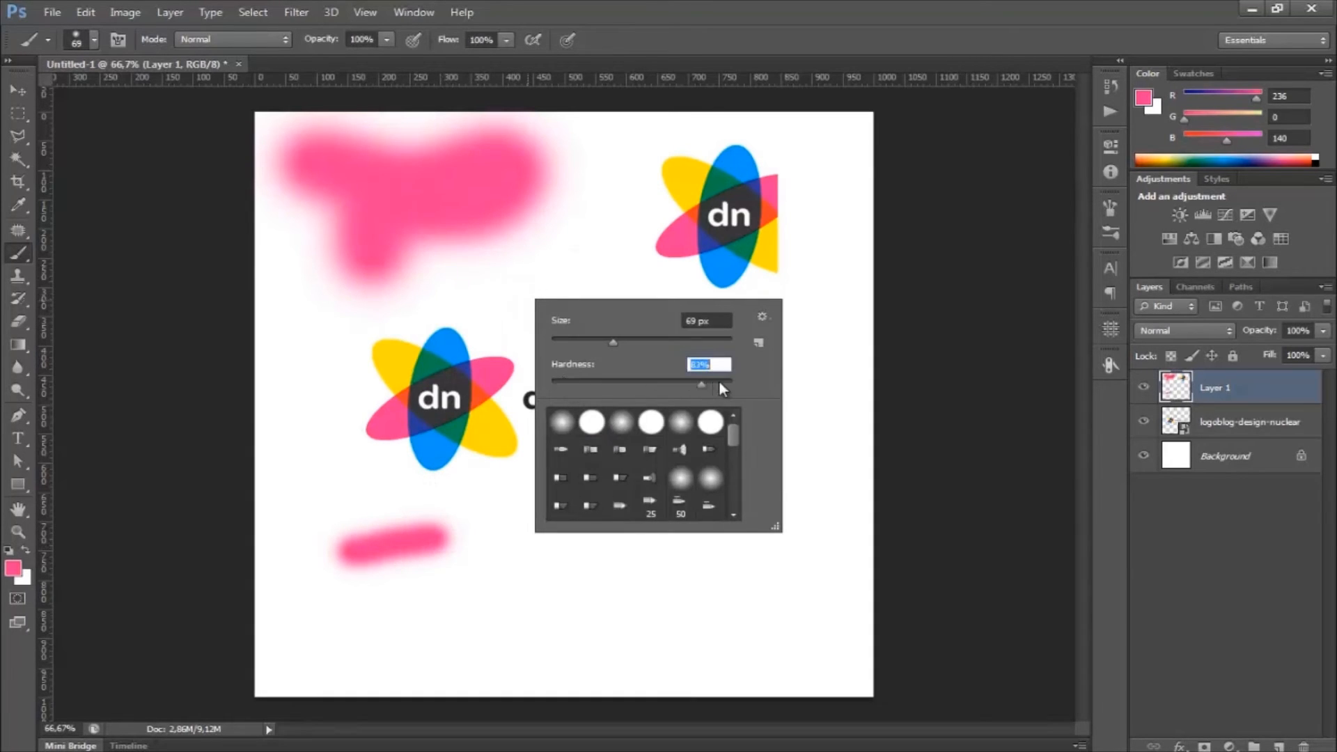
left_click_drag(496, 587, 649, 576)
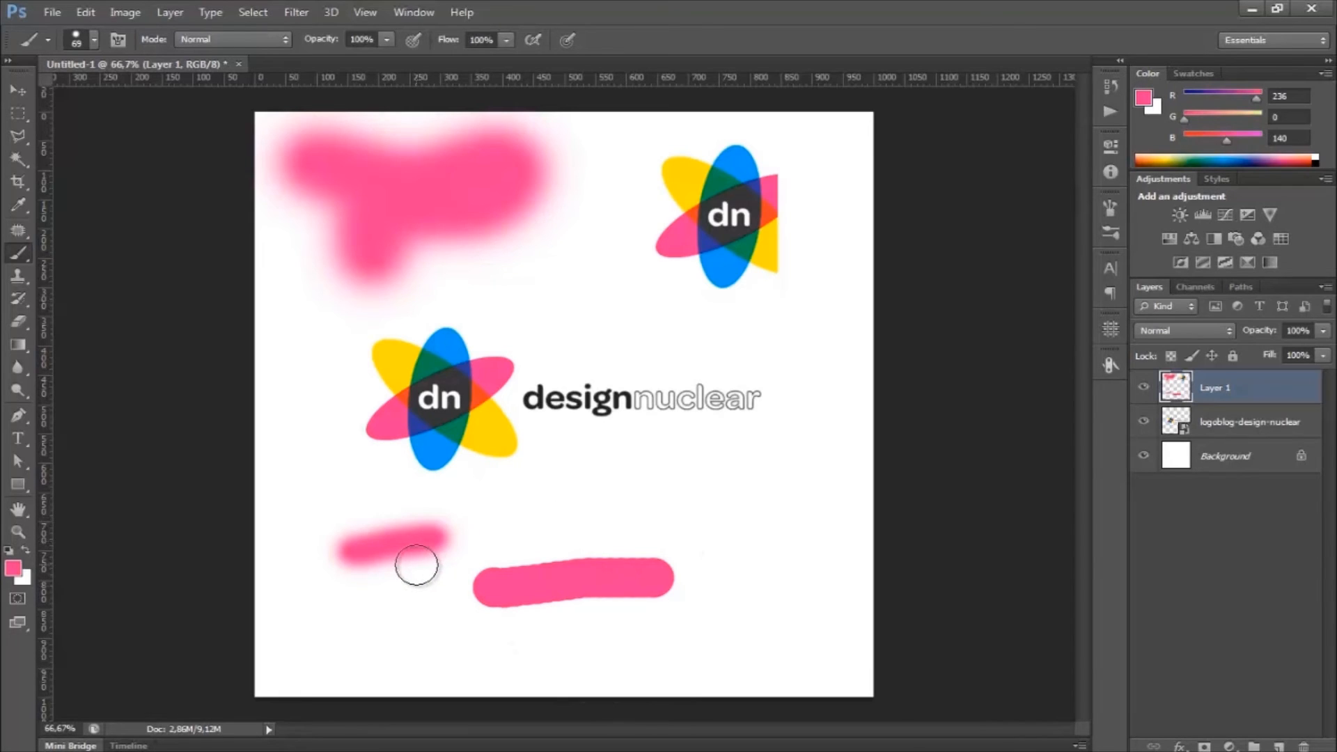
key("Delete")
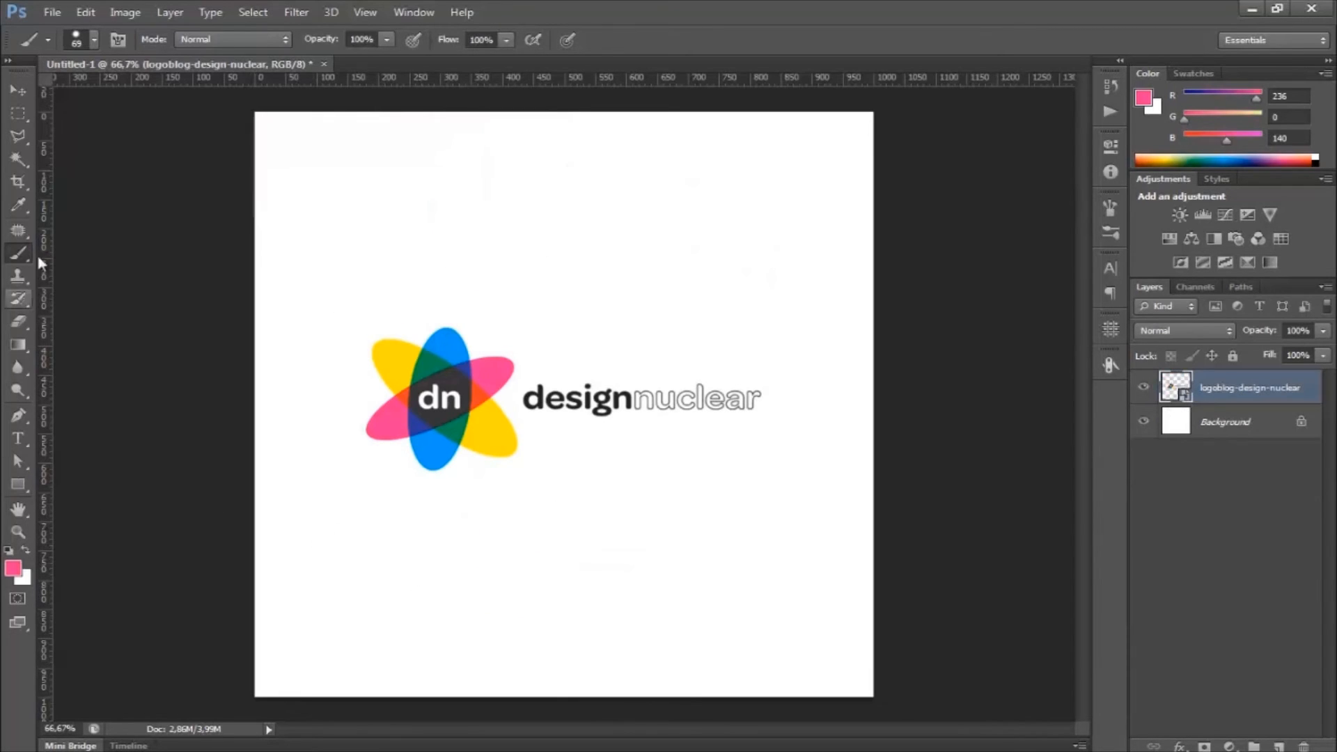
Review the stamp tool variants and activate the Clone Stamp tool
left_click(17, 277)
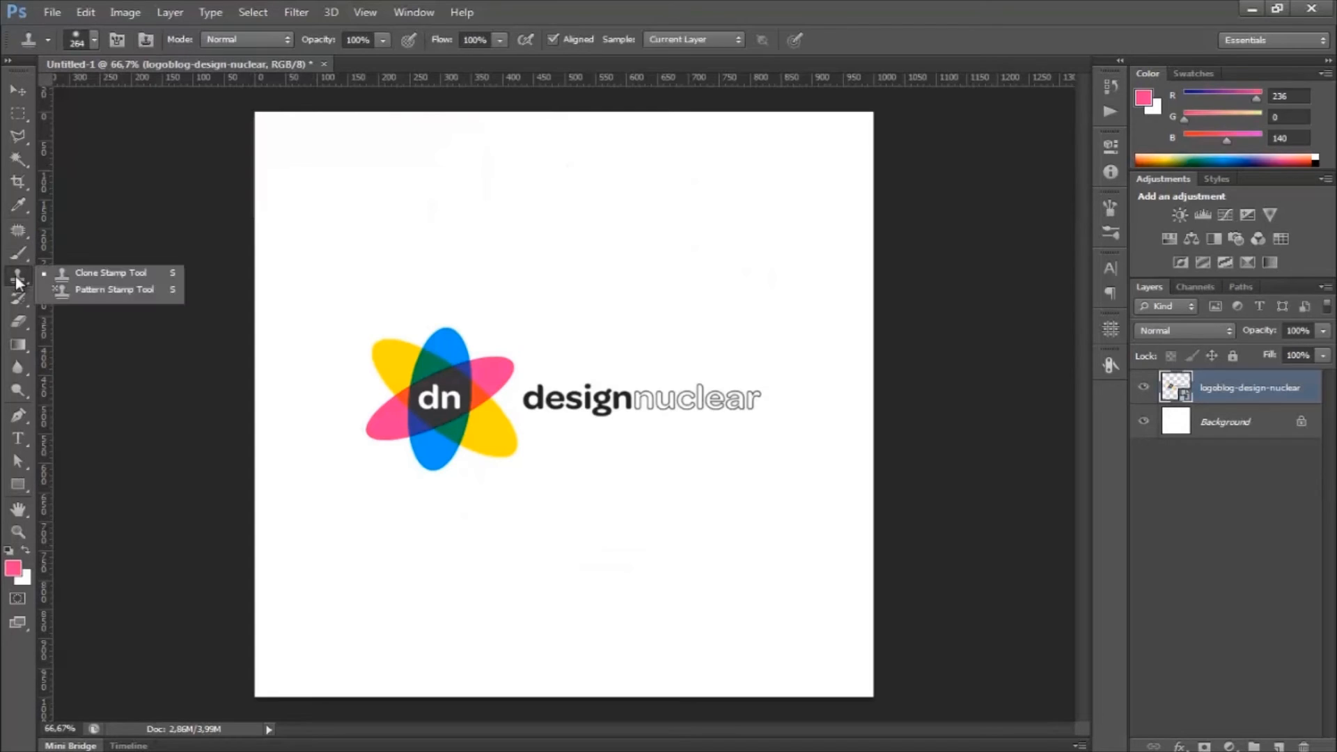
left_click(17, 277)
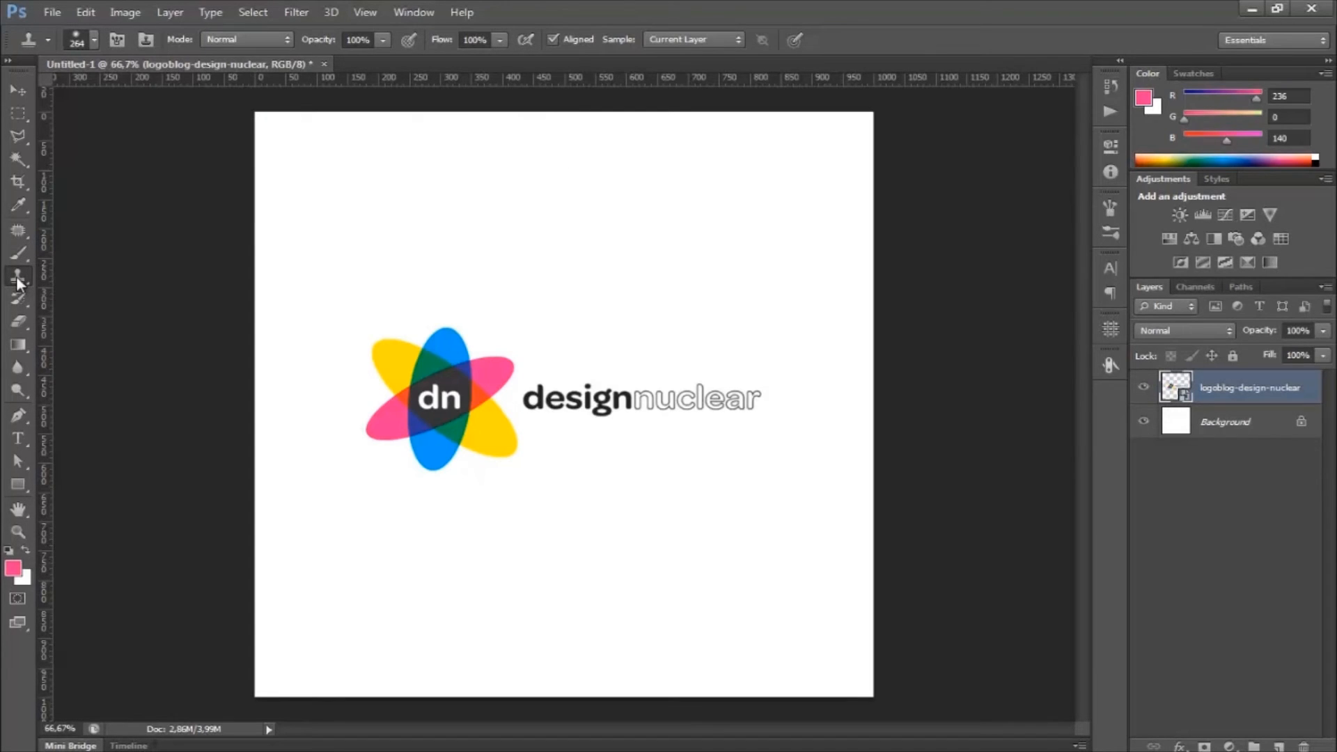
left_click(17, 278)
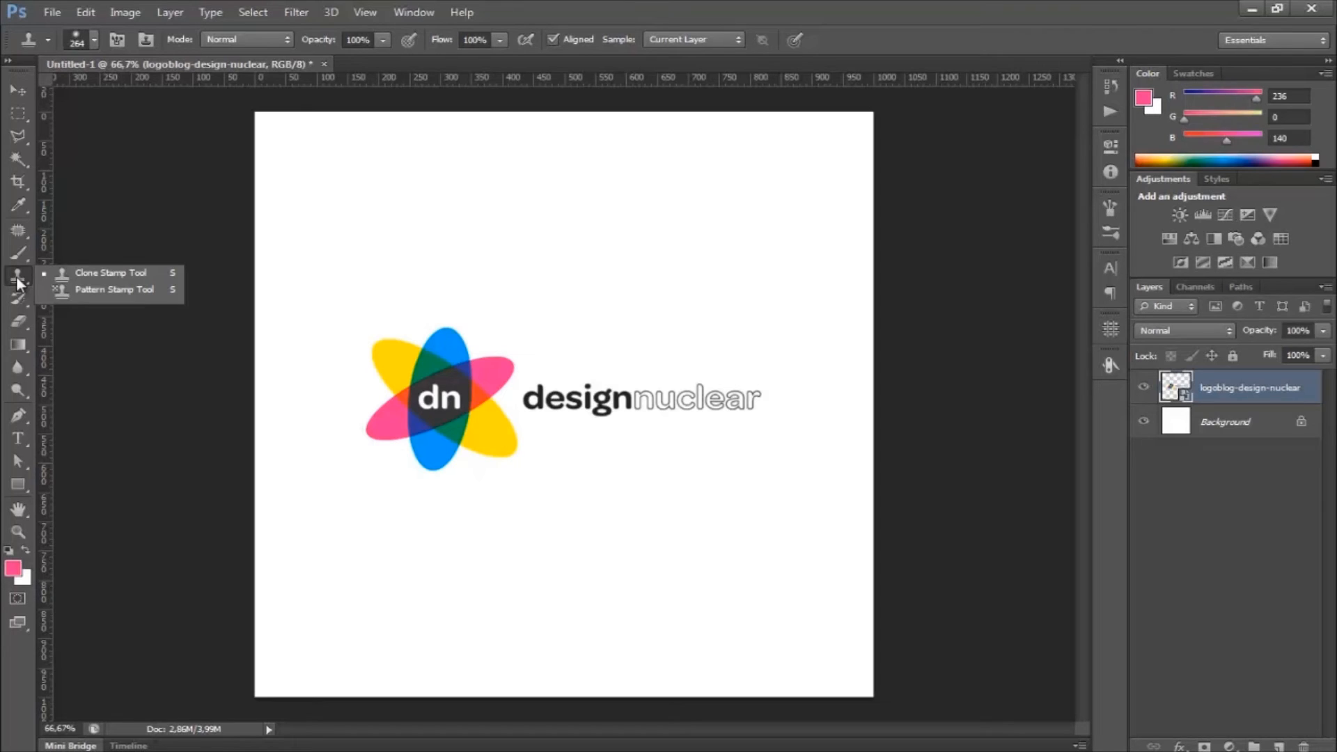
left_click(84, 275)
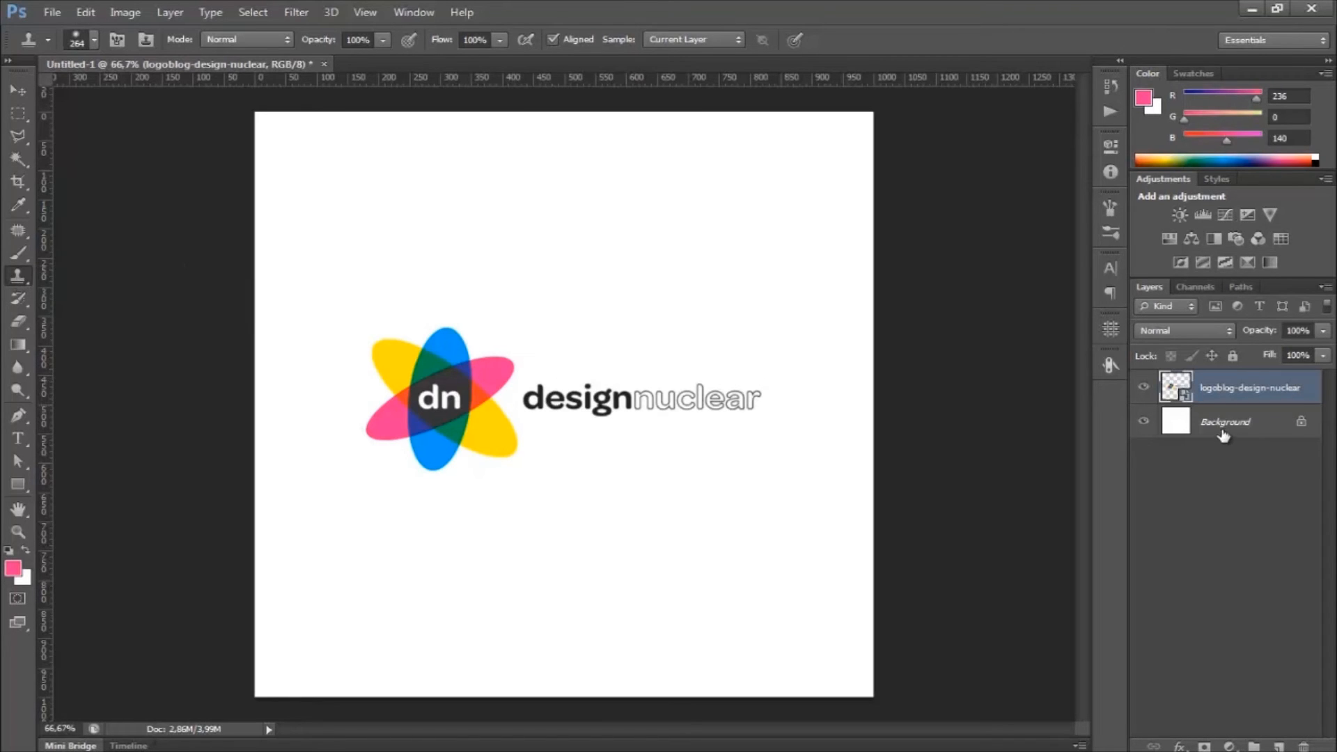
Rasterize the logoblog-design-nuclear layer and clone the logo from its symbol into the upper right area of the canvas
right_click(1250, 389)
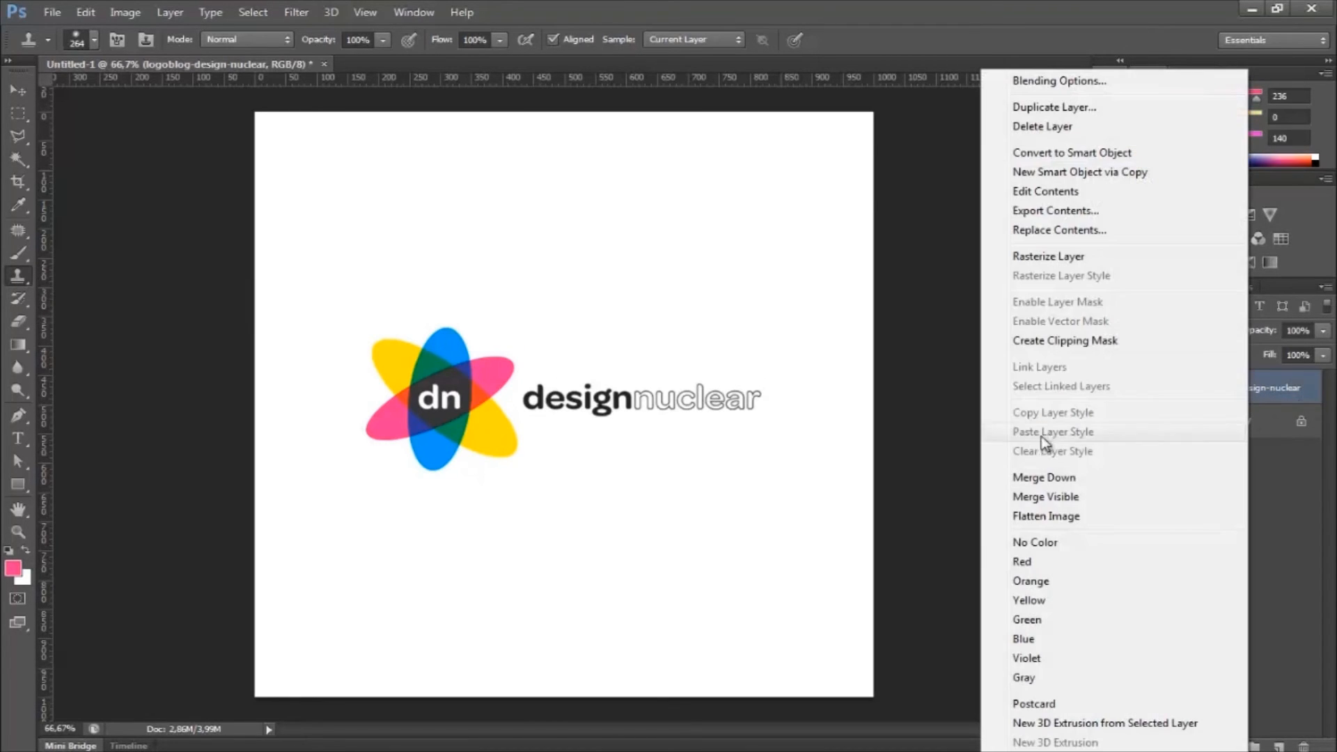
left_click(1064, 256)
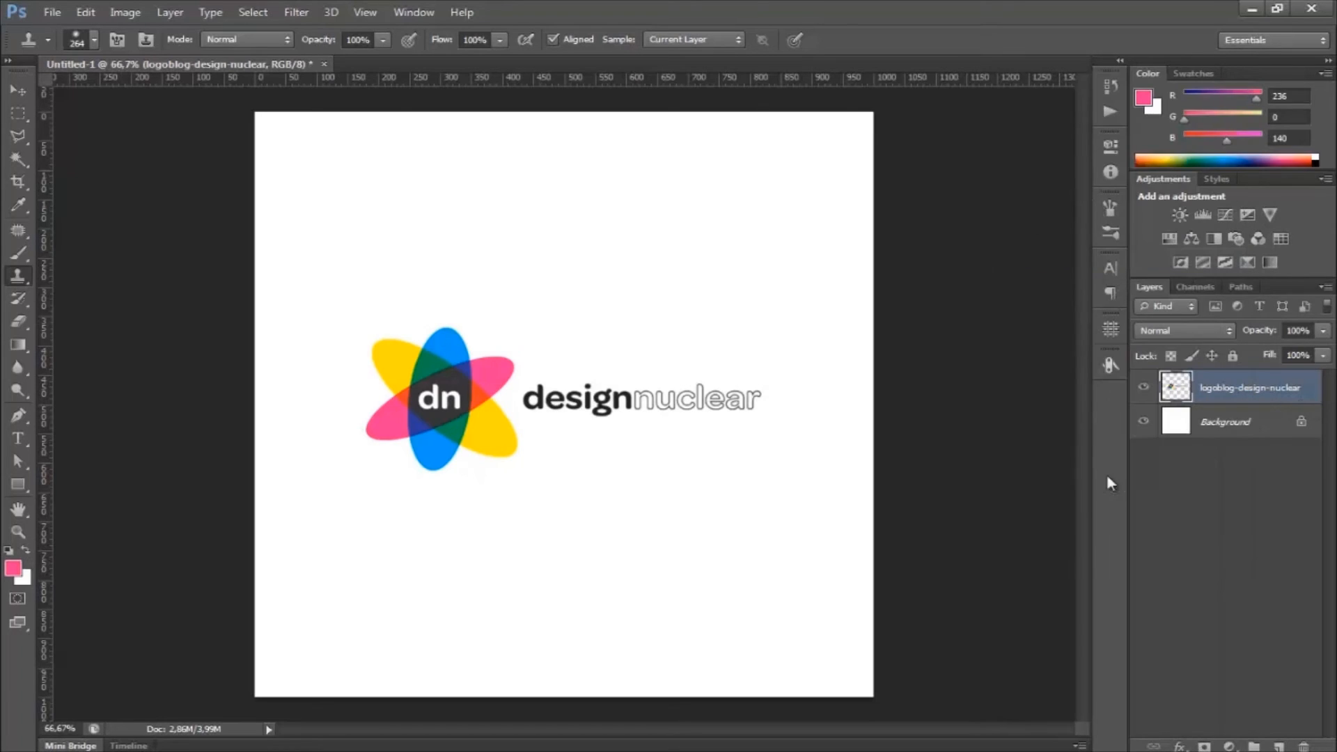
left_click(418, 403, "alt")
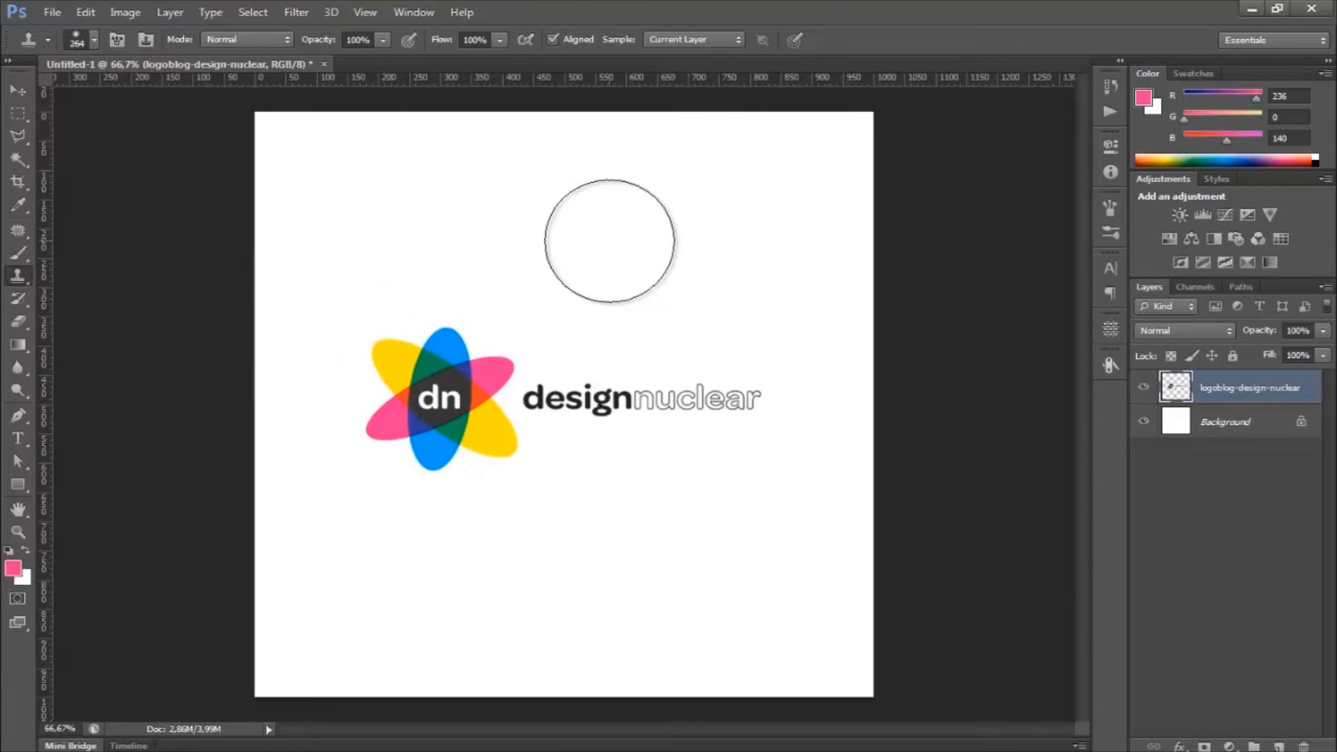
mouse_move(630, 226)
left_mouse_down()
mouse_move(726, 211)
mouse_move(715, 201)
mouse_move(822, 210)
mouse_move(658, 220)
left_mouse_up()
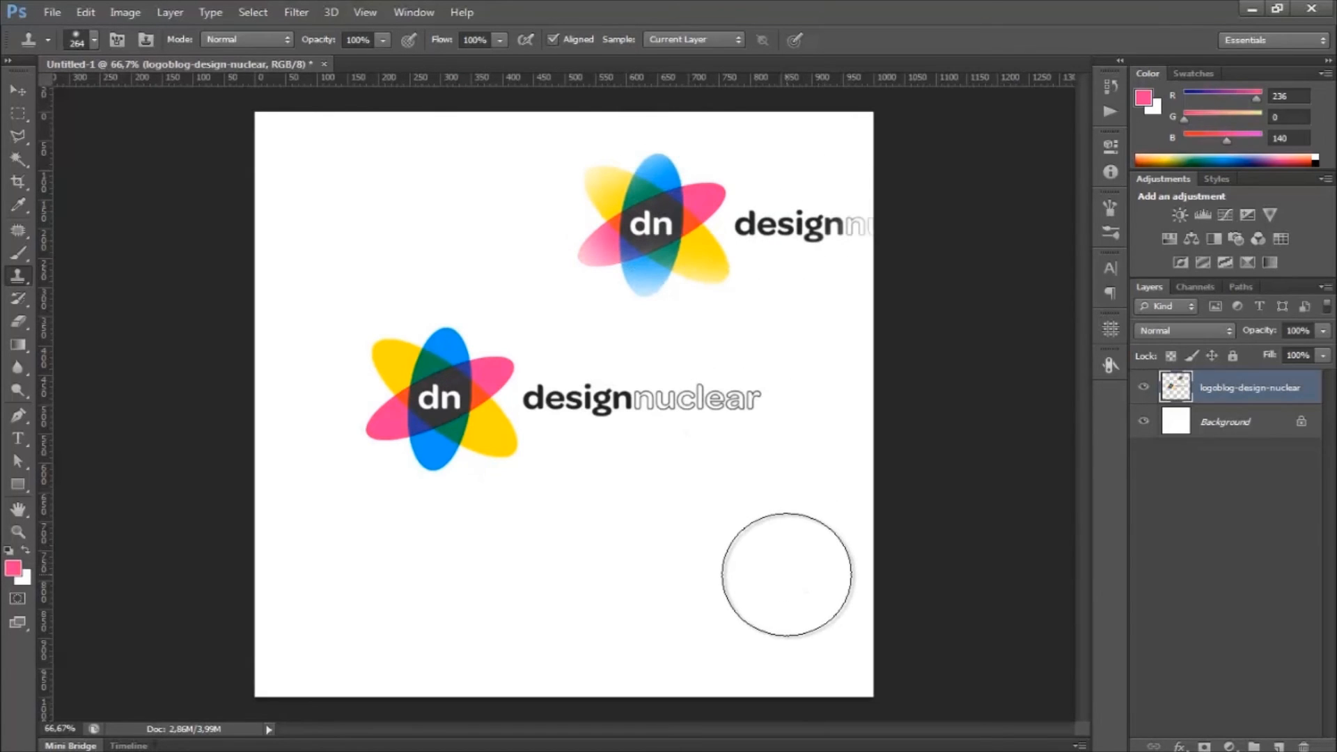
Undo the cloned copy of the logo in the upper right area, and review the History Brush tool variants
key("ctrl+alt+z")
key("ctrl+alt+z")
key("ctrl+alt+z")
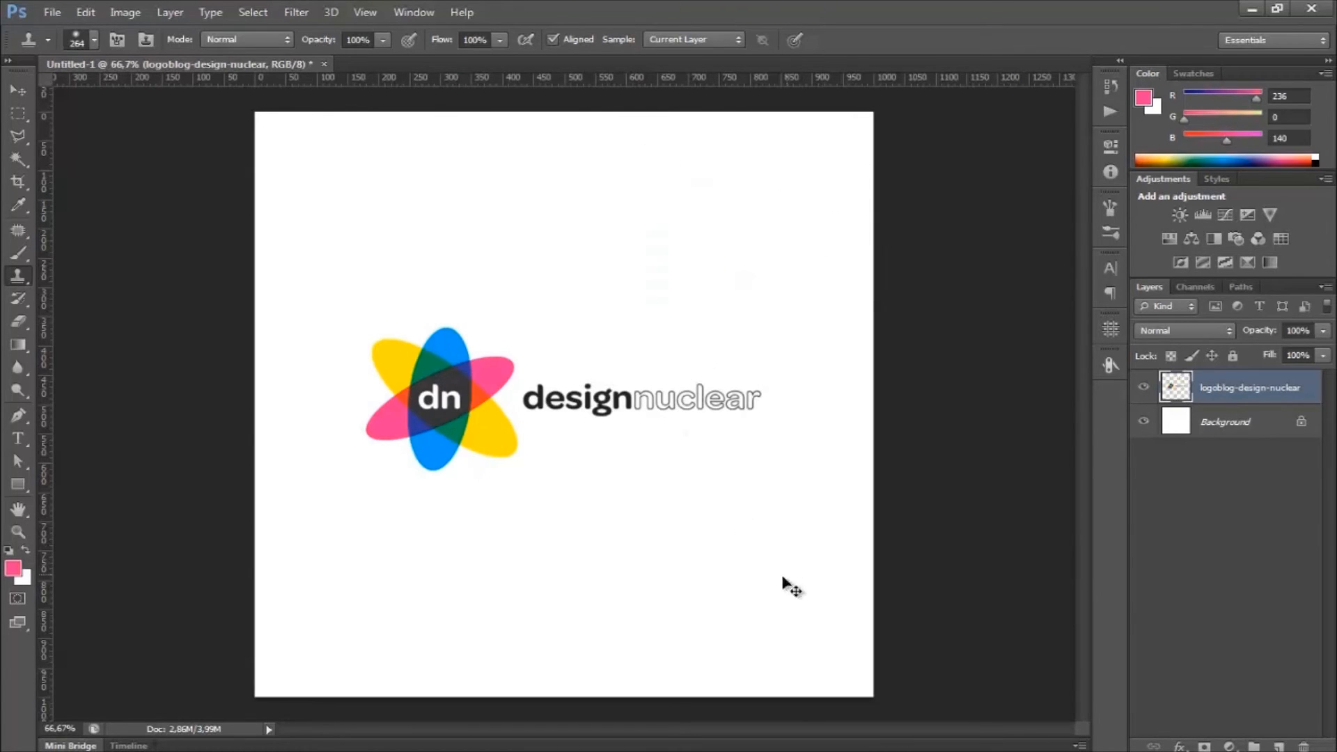
left_click(18, 300)
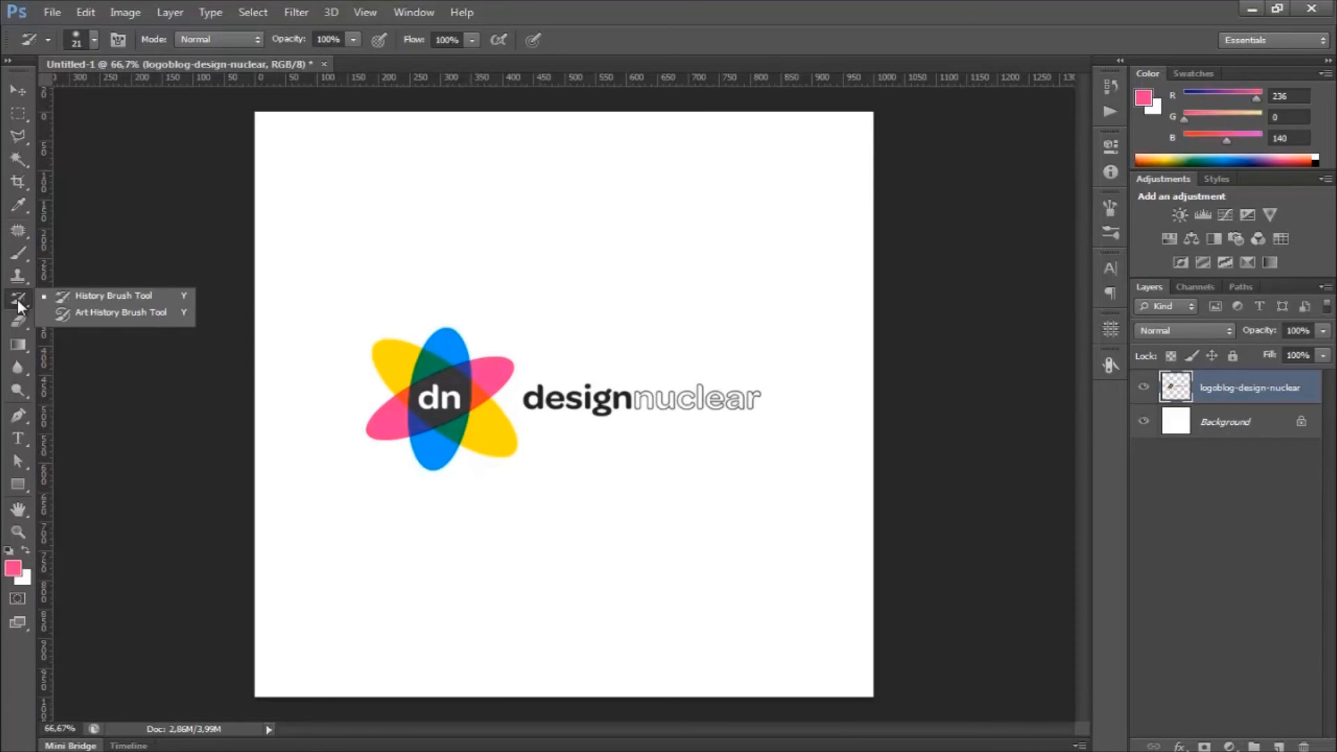
Erase across the upper part of the logo's symbol with the Eraser tool, and undo the erasure
left_click(15, 323)
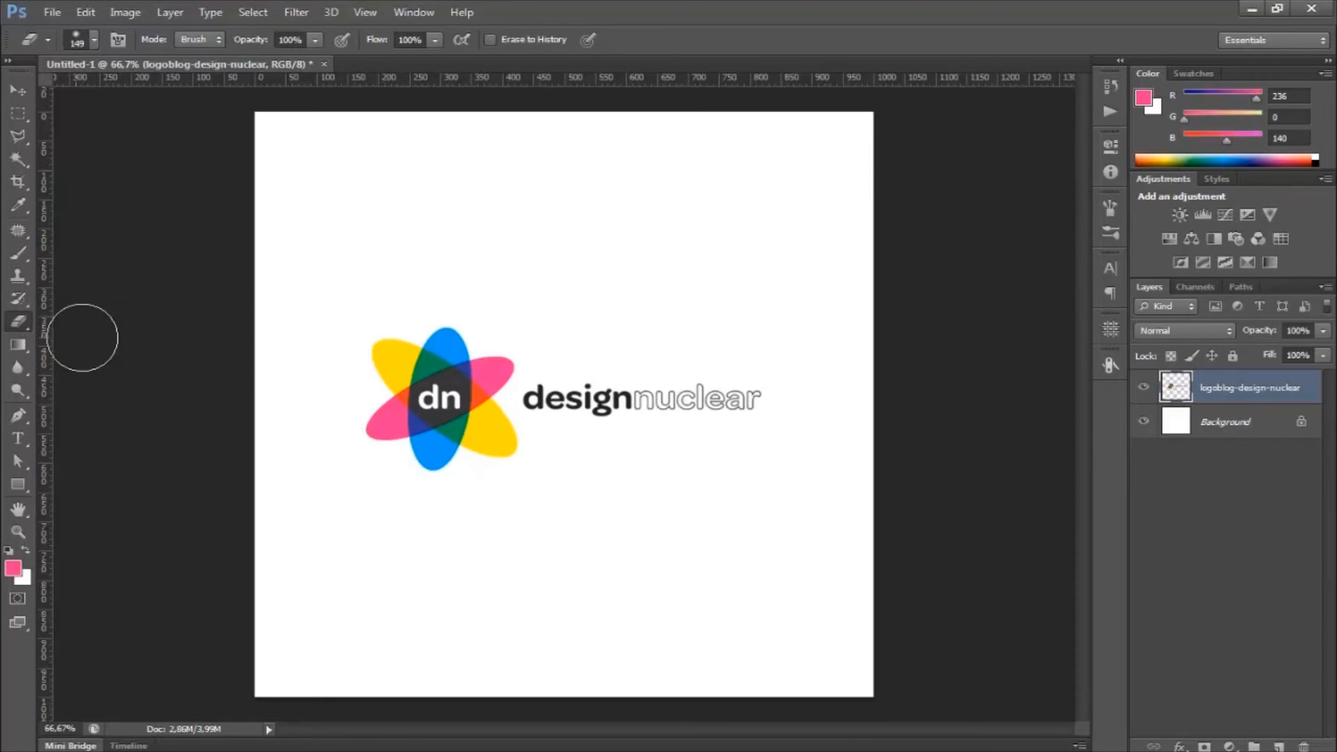
mouse_move(514, 253)
left_mouse_down()
mouse_move(304, 415)
mouse_move(572, 268)
mouse_move(392, 411)
mouse_move(654, 250)
left_mouse_up()
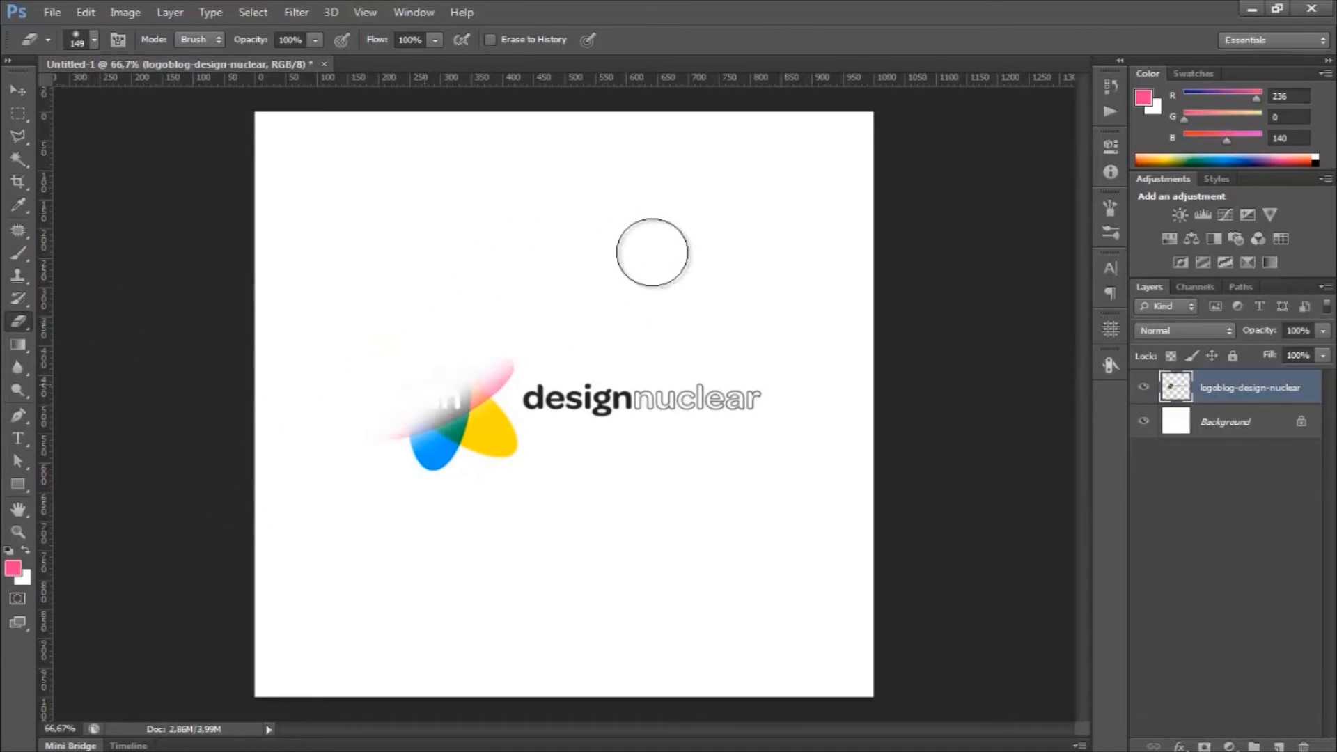
key("ctrl+z")
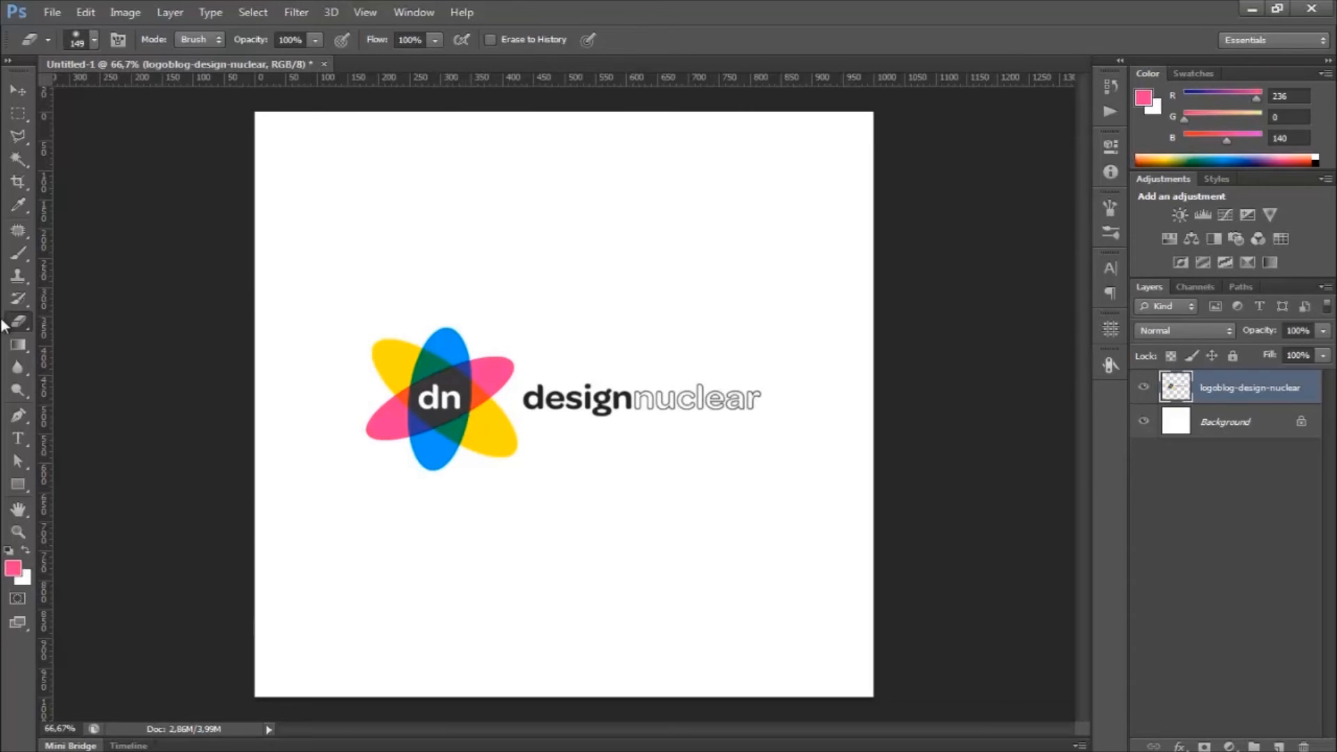
Fill the logo layer with a diagonal linear gradient using the purple, green and orange preset, and undo the fill
left_click(18, 346)
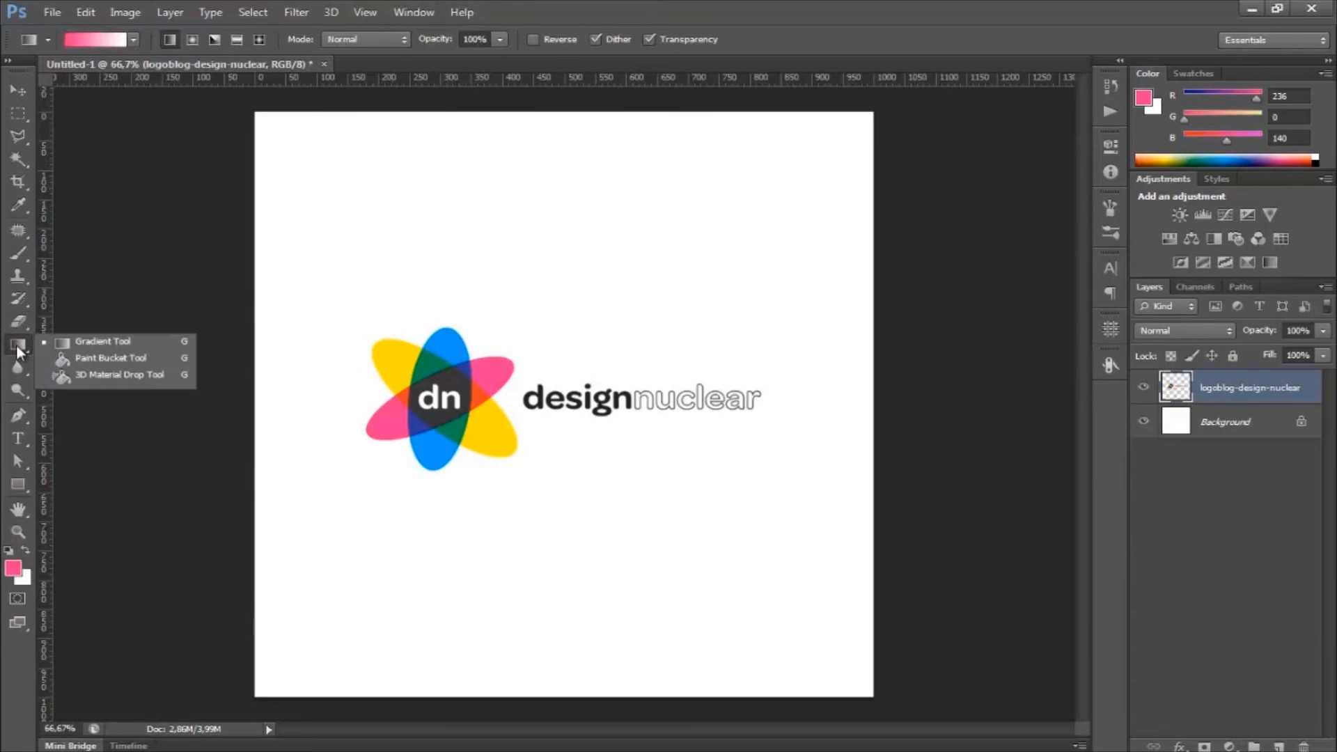
left_click(124, 343)
left_click(266, 79)
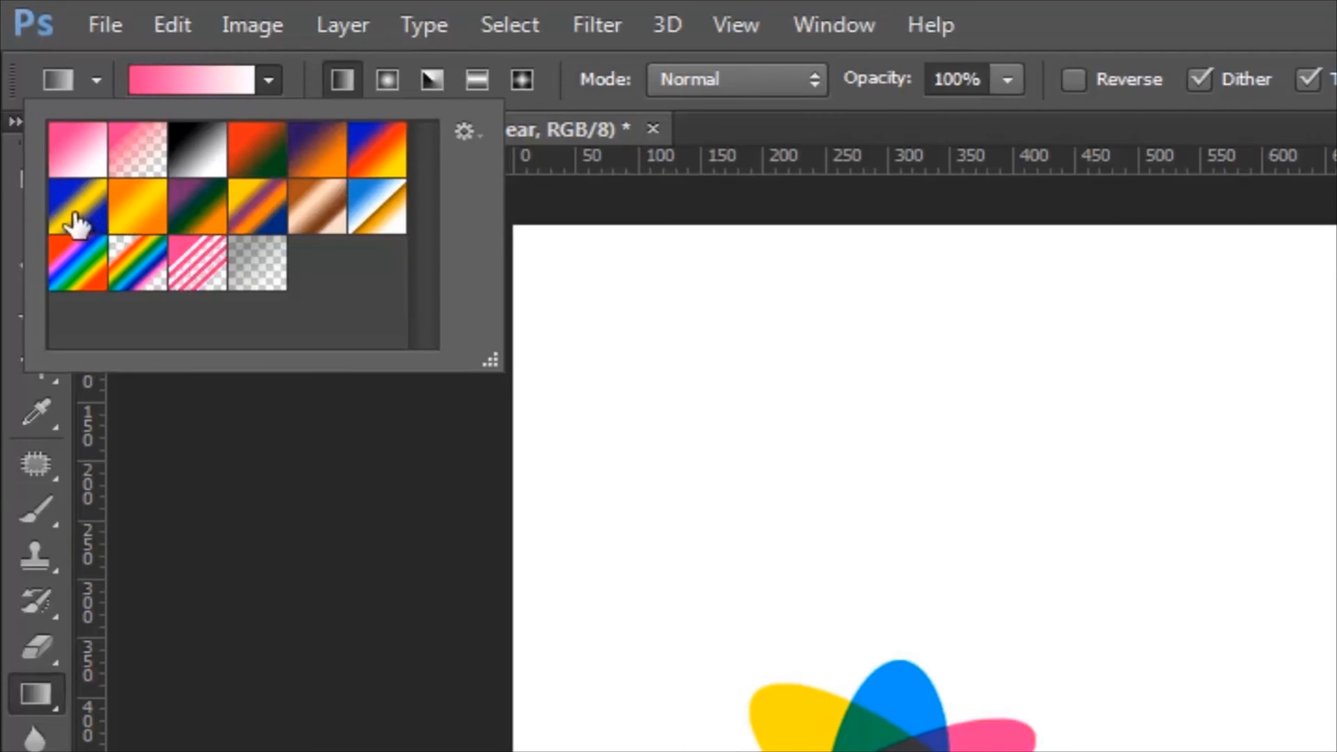
left_click(264, 77)
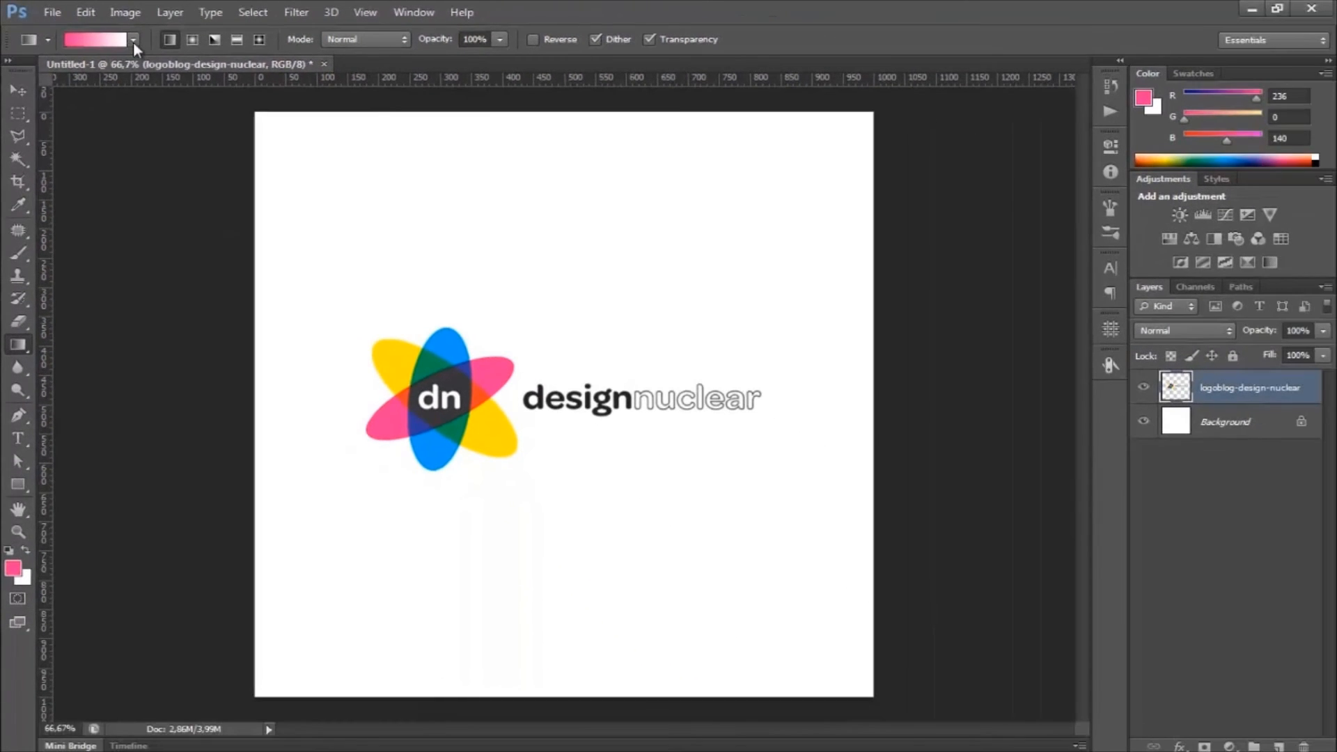
left_click(132, 42)
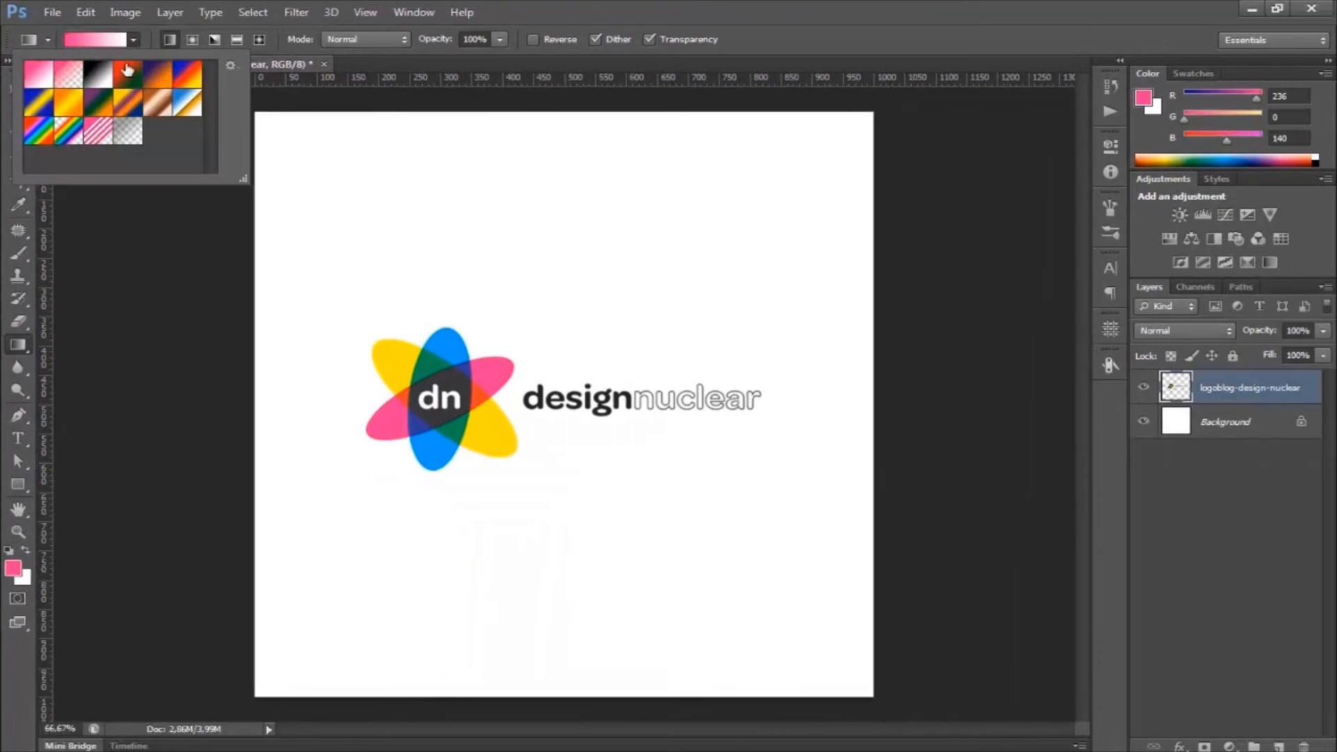
left_click(98, 102)
left_click_drag(292, 141, 830, 669)
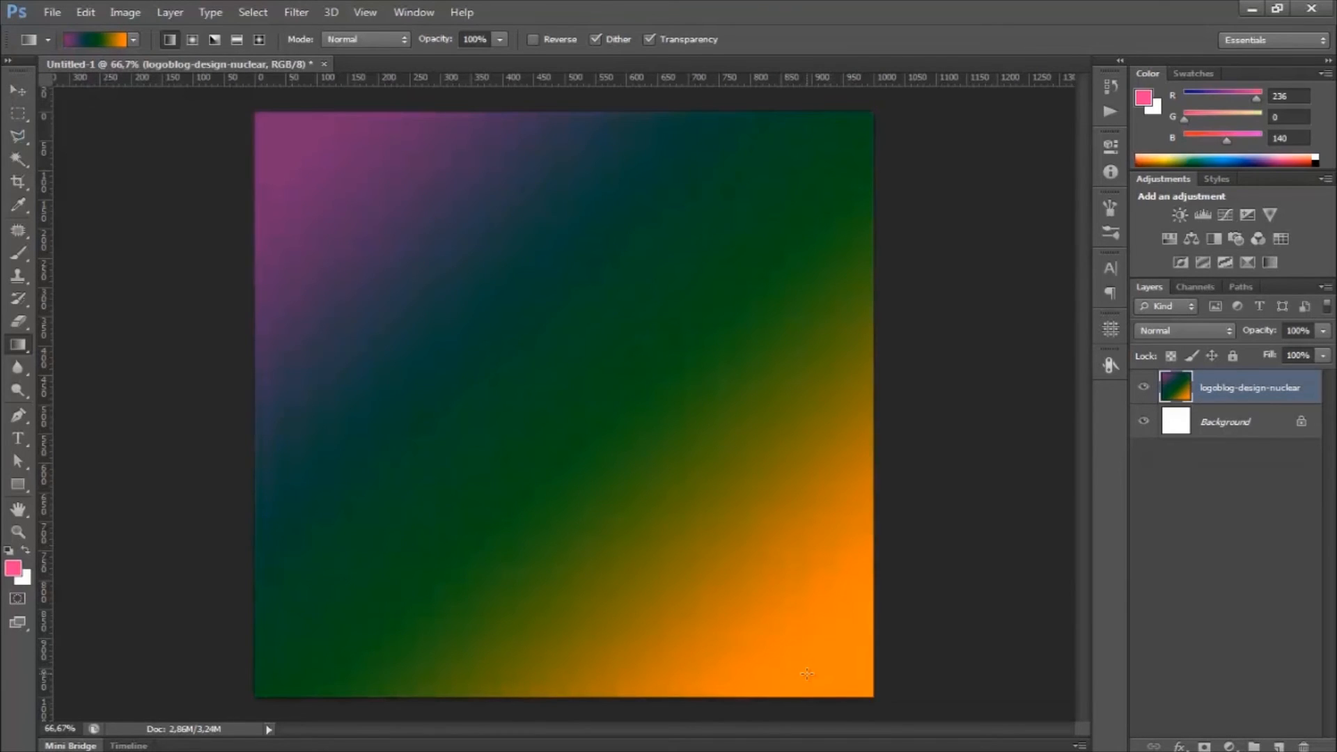
key("ctrl+z")
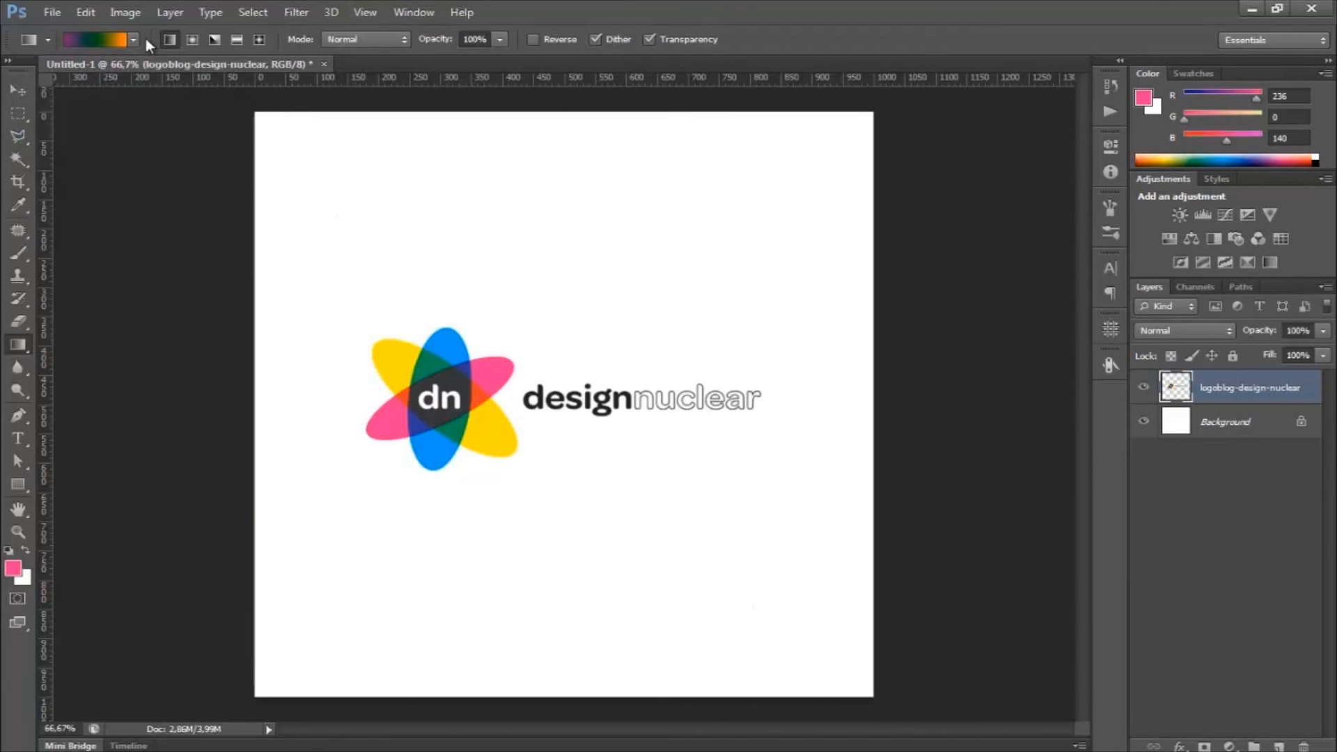
Try the blue, white and orange gradient preset as a diagonal and a vertical linear fill, undoing each one
left_click(132, 39)
double_click(199, 108)
left_click_drag(278, 154, 794, 636)
key("ctrl+z")
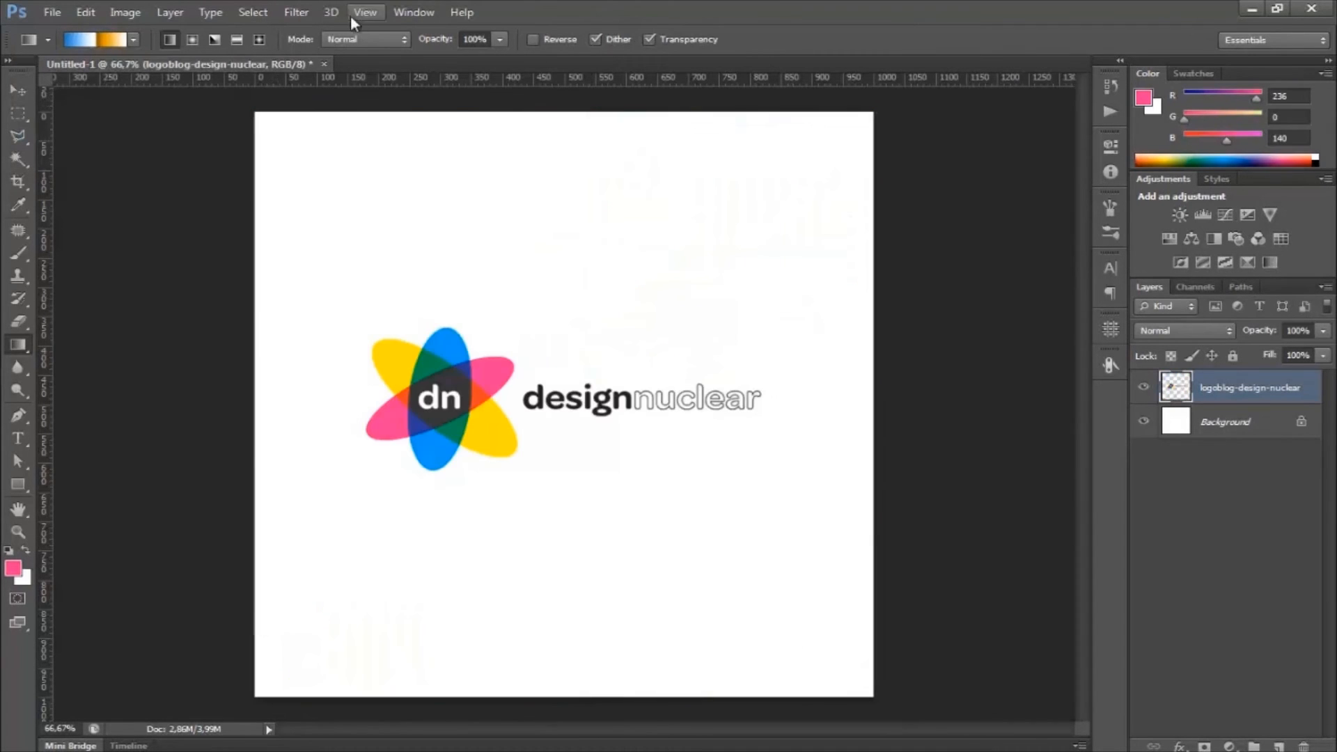
left_click_drag(567, 153, 567, 634)
key("ctrl+z")
Switch to a radial gradient, fill the layer outward from above the logo's symbol, and undo the fill
left_click(192, 40)
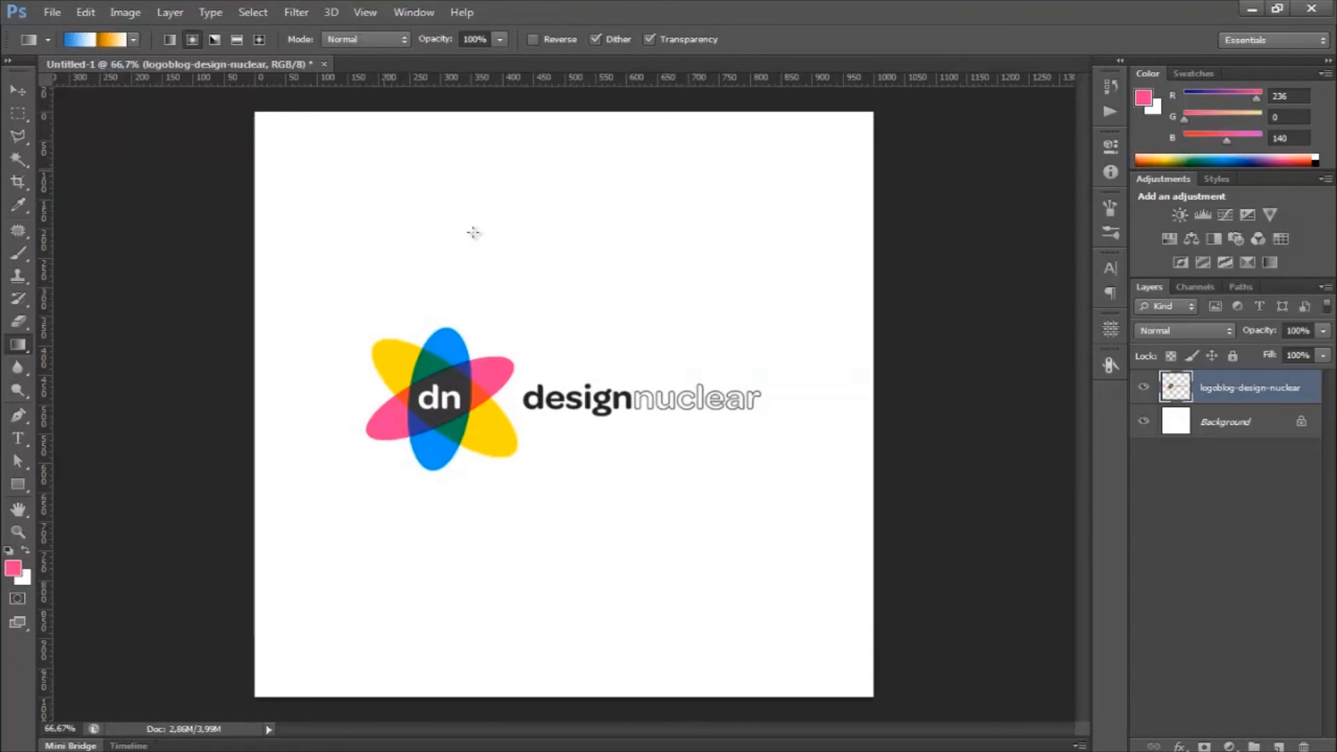
left_click_drag(387, 229, 821, 447)
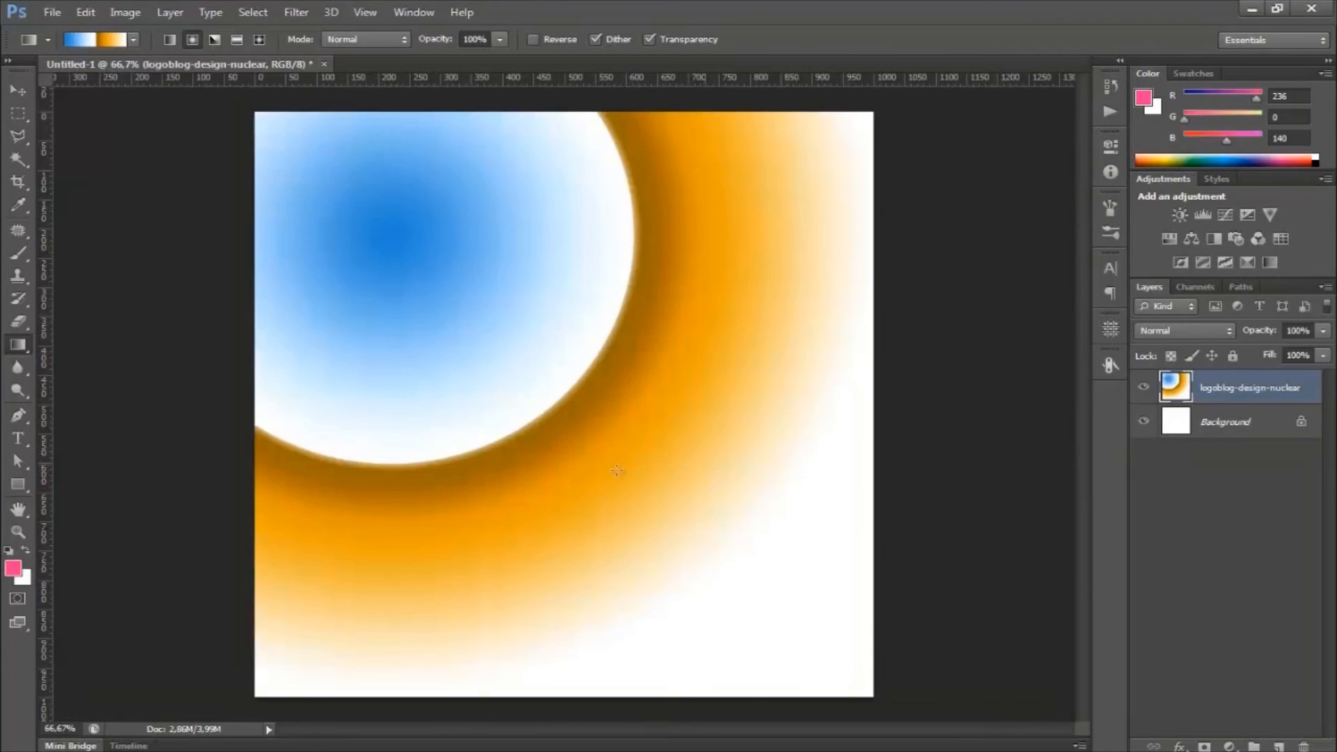
key("ctrl+z")
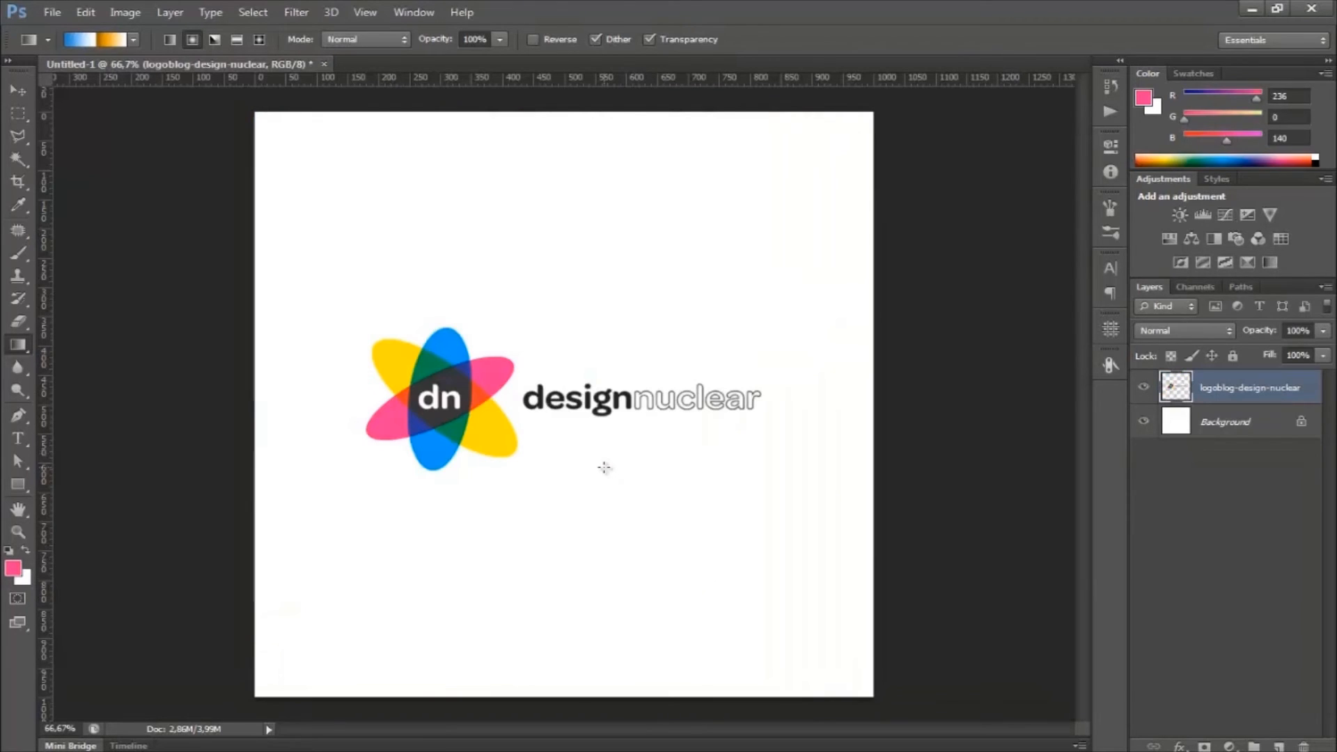
Smudge the logo's pink petals with the Smudge tool, and undo the smudging
left_click(17, 369)
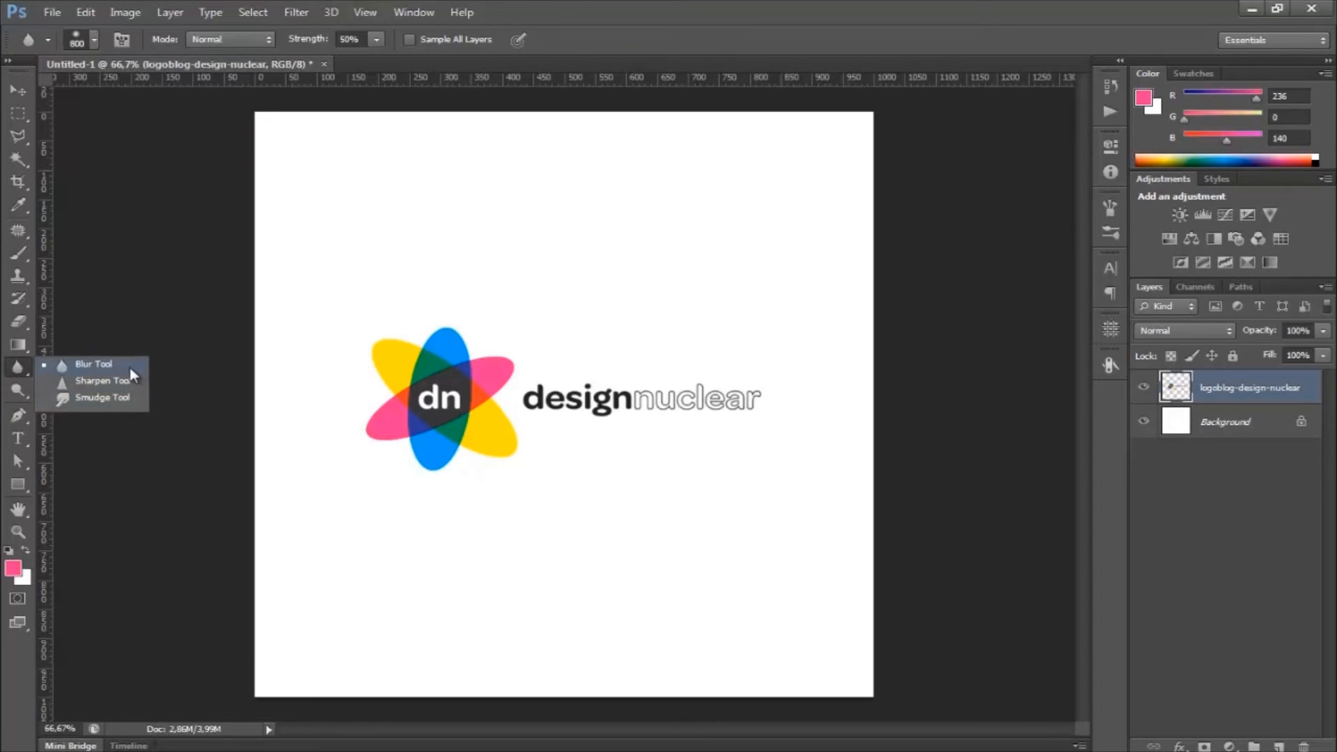
left_click(105, 394)
mouse_move(518, 357)
left_mouse_down()
mouse_move(654, 334)
mouse_move(364, 403)
mouse_move(332, 441)
mouse_move(618, 383)
mouse_move(359, 472)
mouse_move(535, 451)
mouse_move(377, 447)
left_mouse_up()
key("ctrl+z")
Review the variants of the Blur, Dodge and Pen tools
right_click(18, 367)
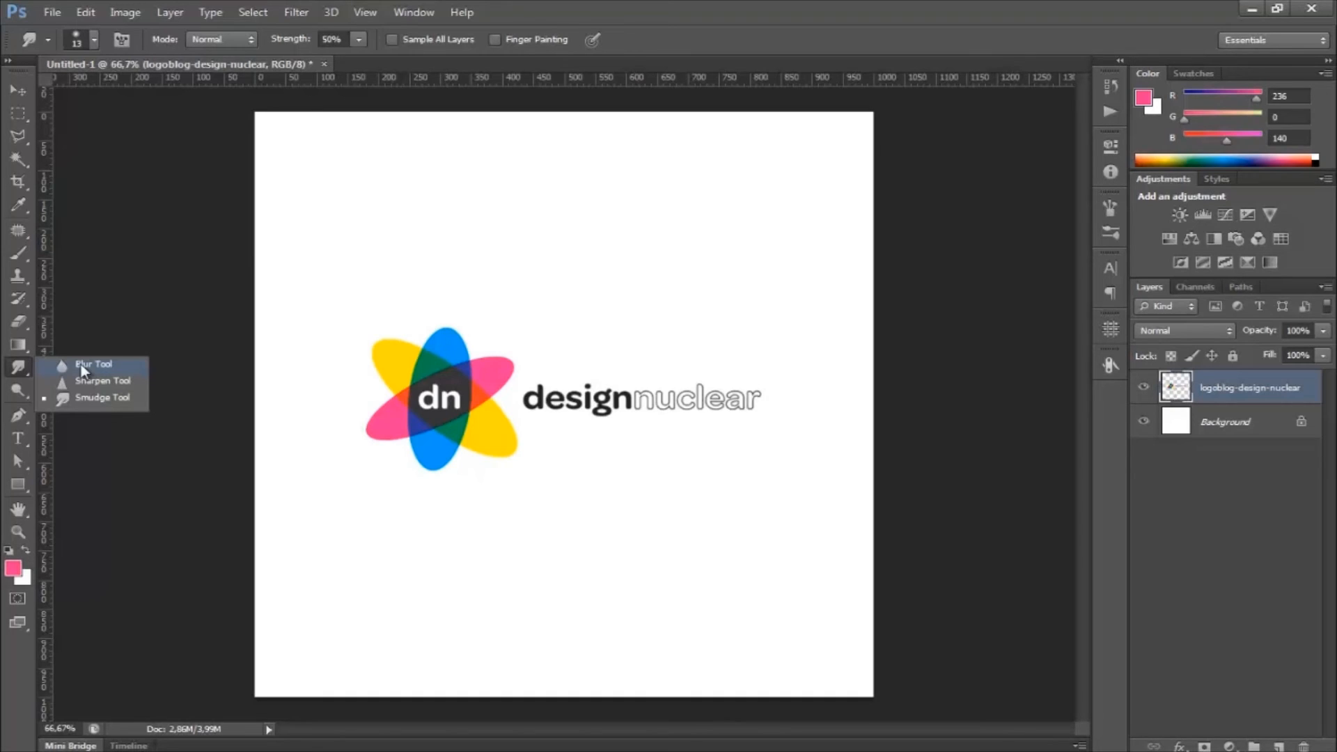
left_click(18, 387)
left_click(18, 387)
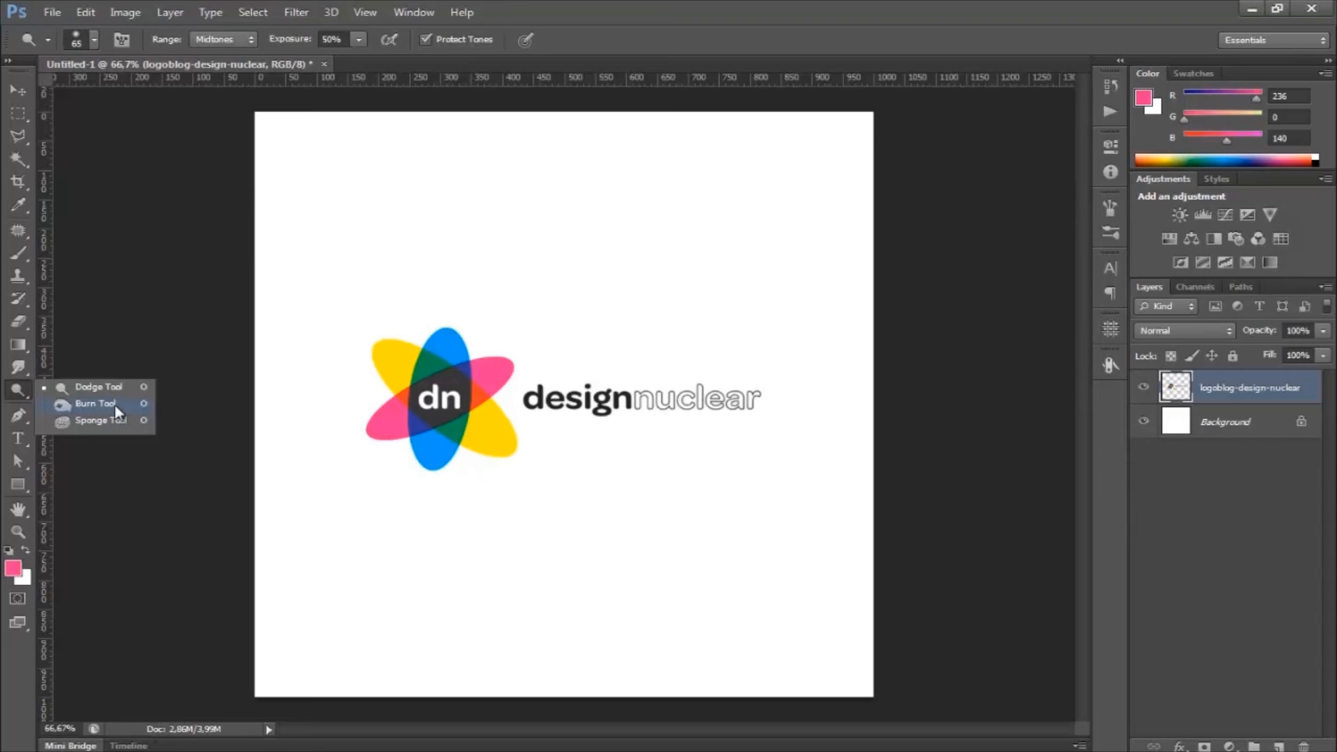
left_click(97, 404)
left_click(18, 415)
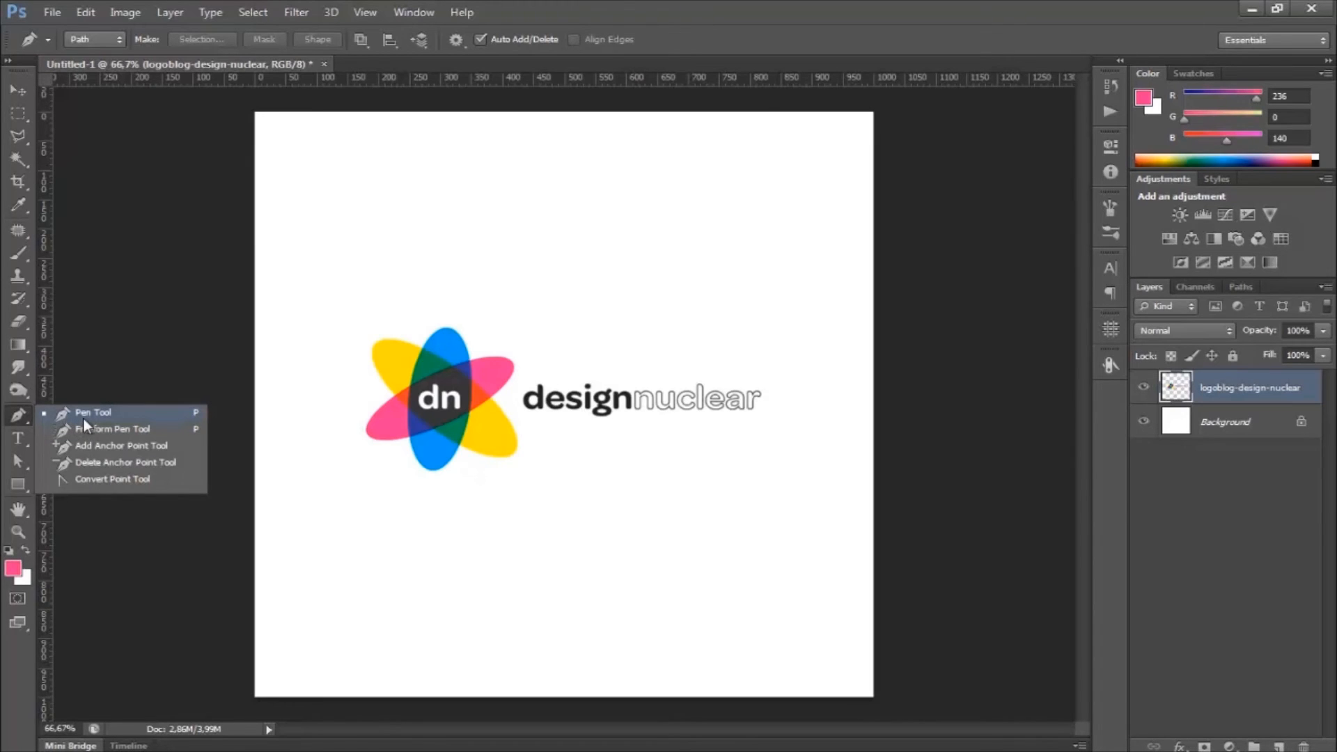
Draw a wide text box above the logo with the Horizontal Type tool and enter DESIGN NUCLEAR AULA 1
left_click(15, 445)
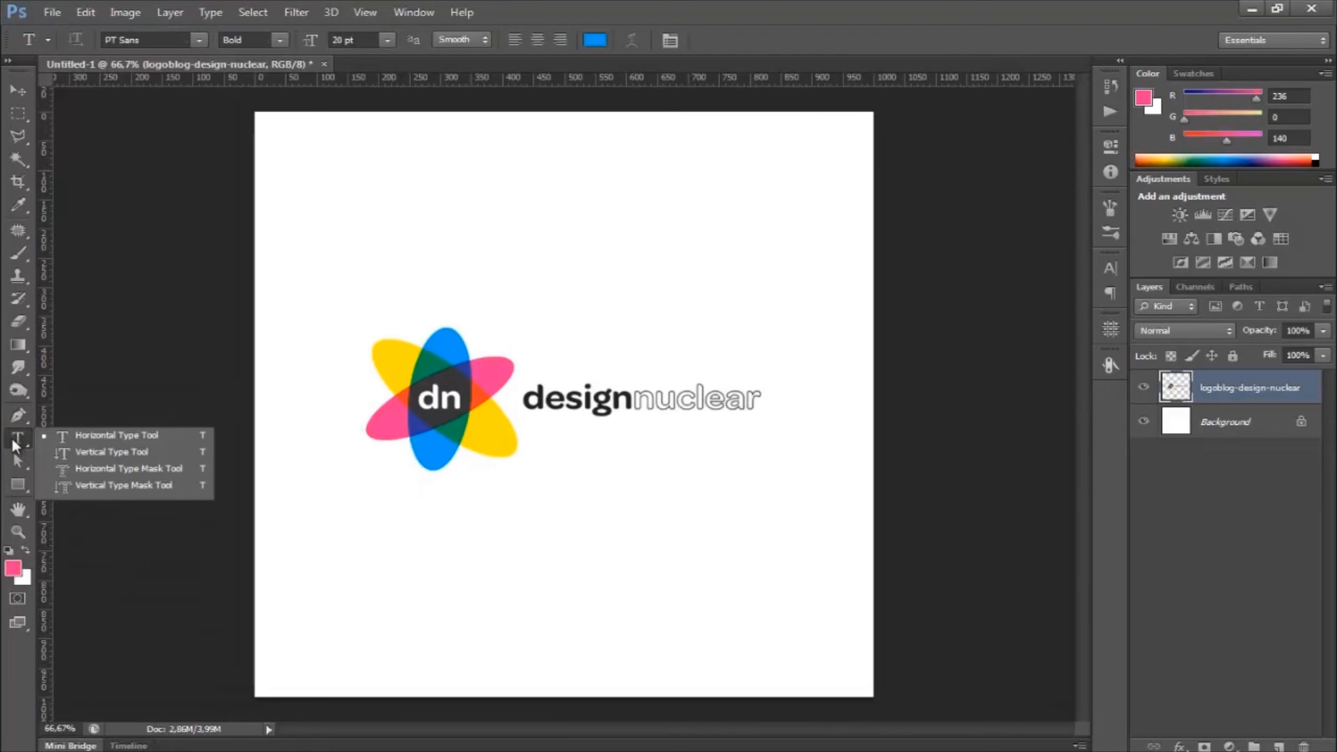
left_click_drag(303, 165, 721, 266)
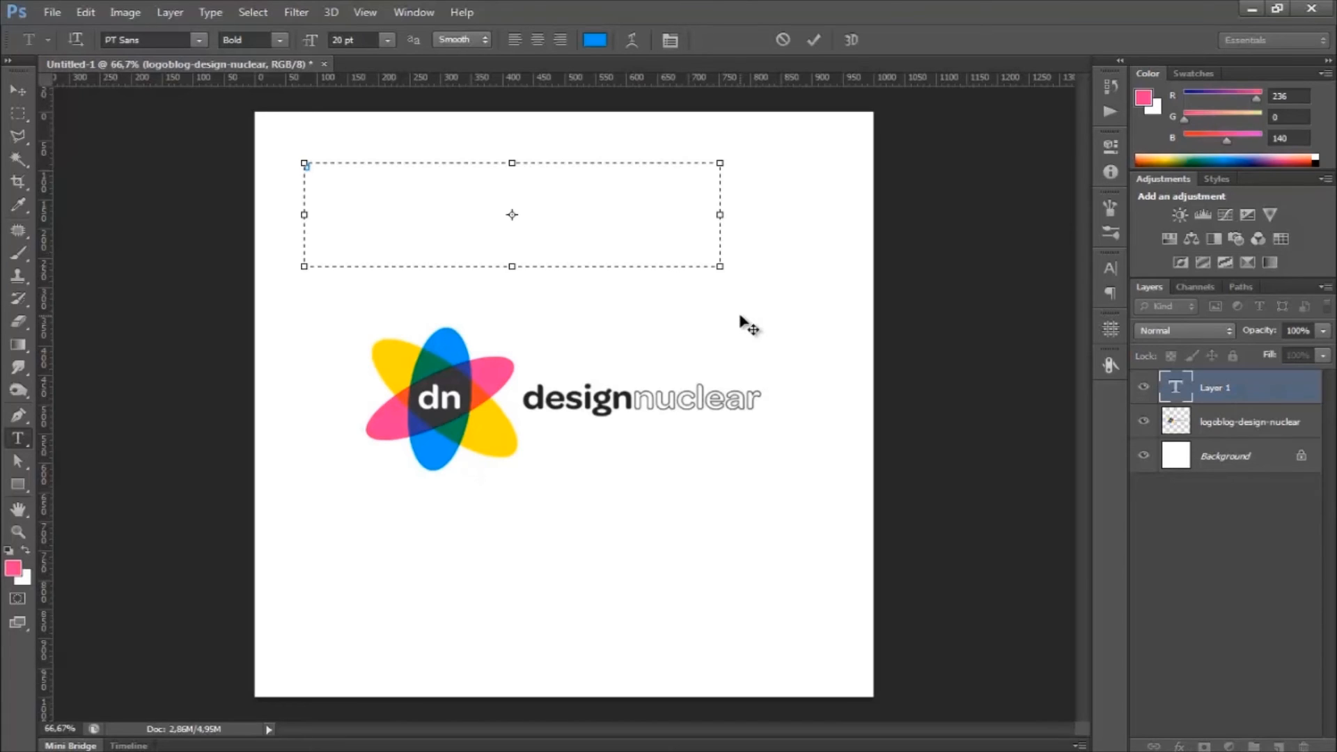
type("DESIGN NUCLEAR AULA 1")
Set the font size of the whole DESIGN NUCLEAR AULA 1 text to 48 pt
key("ctrl+a")
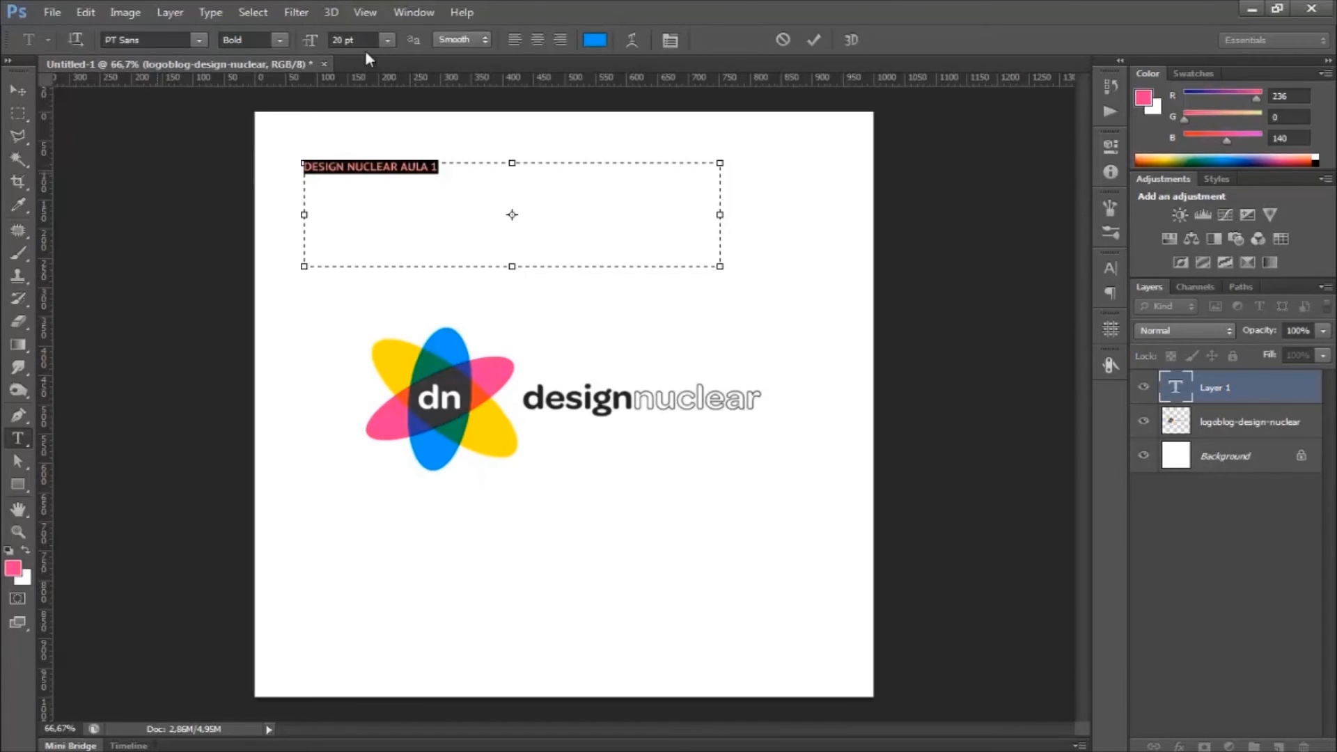
left_click(388, 41)
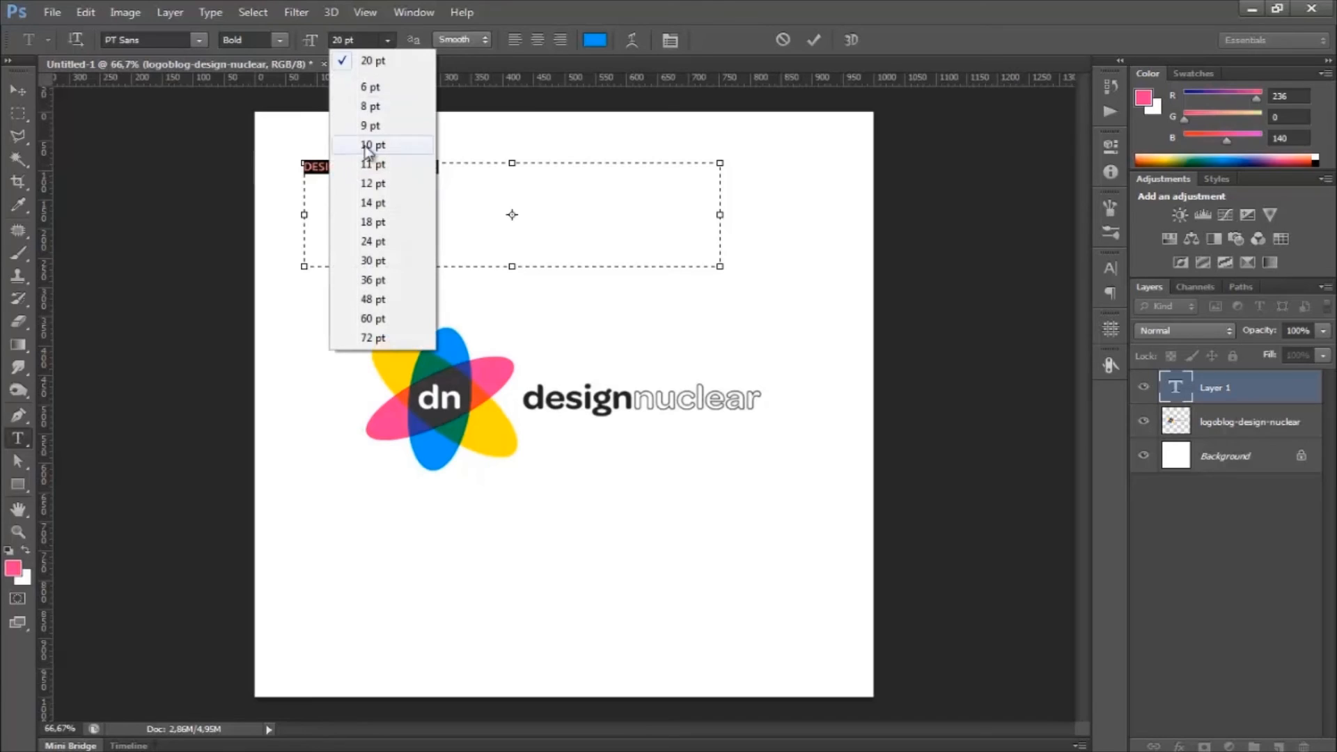
left_click(392, 243)
left_click(388, 41)
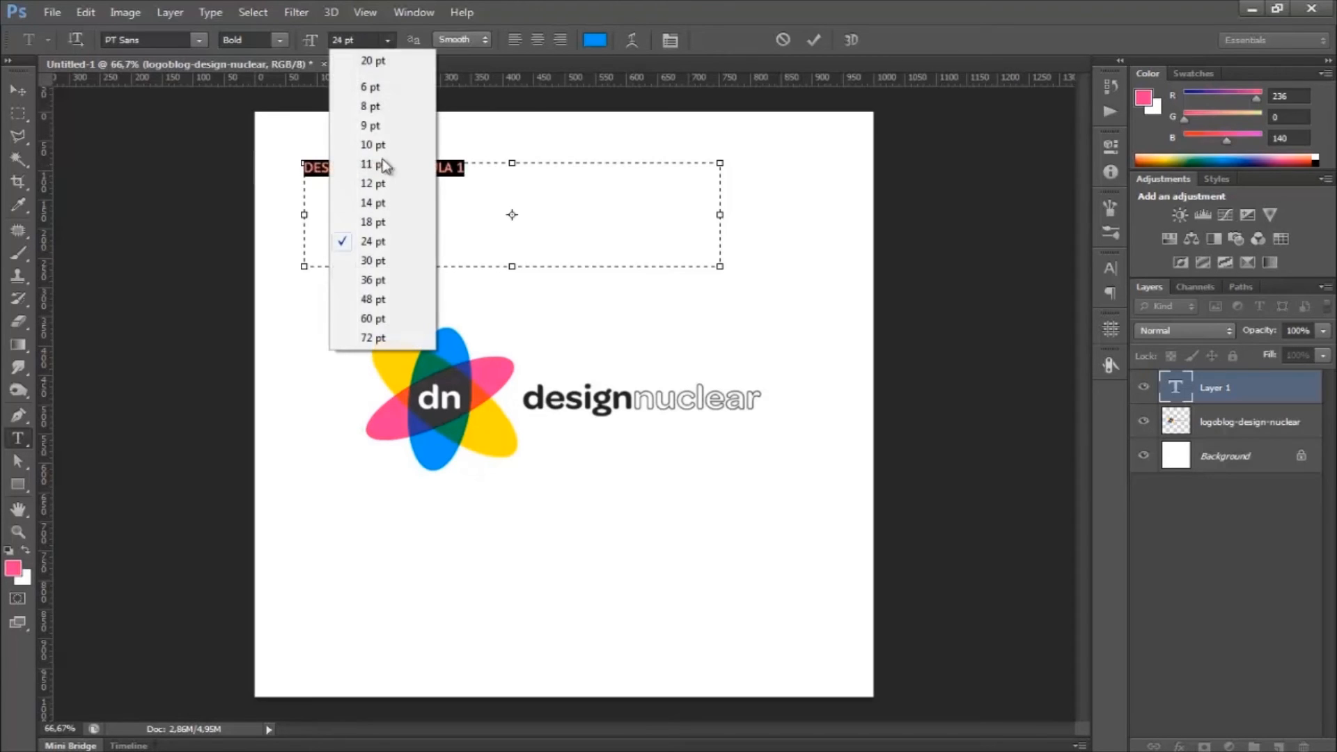
left_click(375, 299)
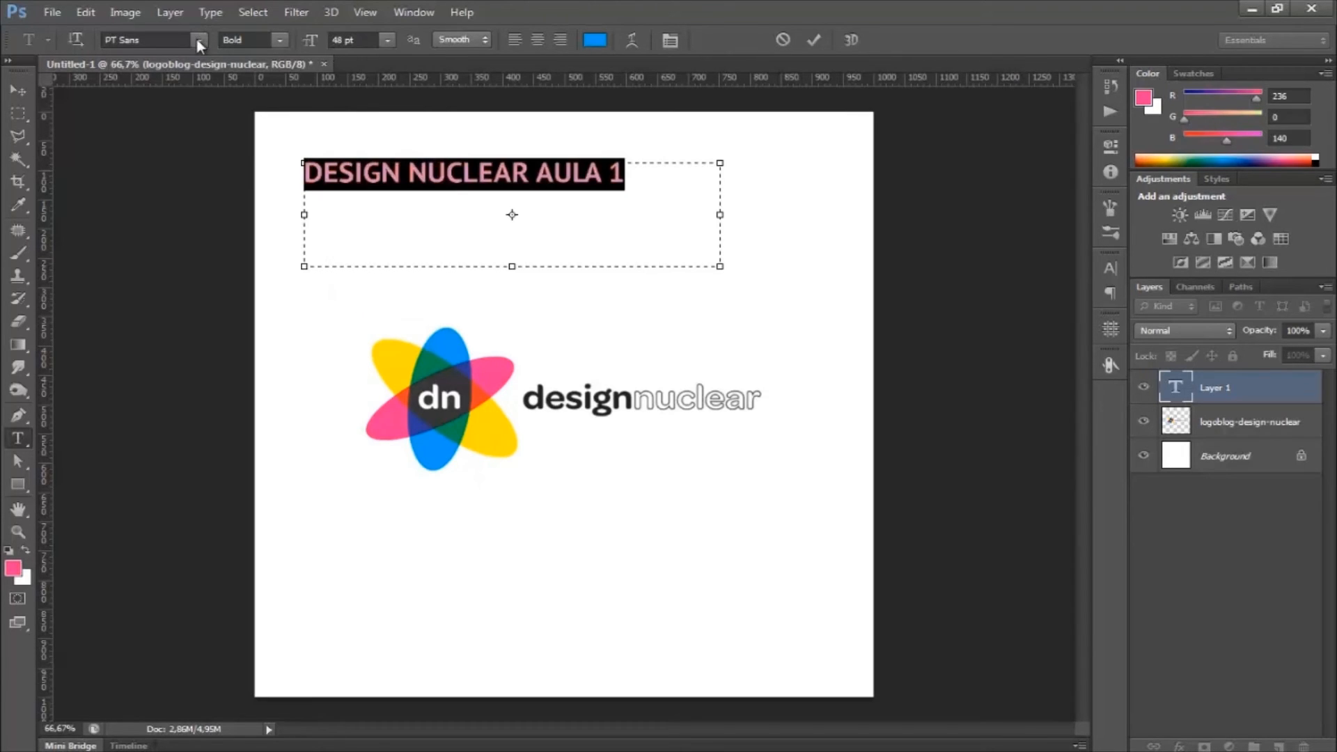
Change the font of the DESIGN NUCLEAR AULA 1 text to Sylfaen
left_click(199, 41)
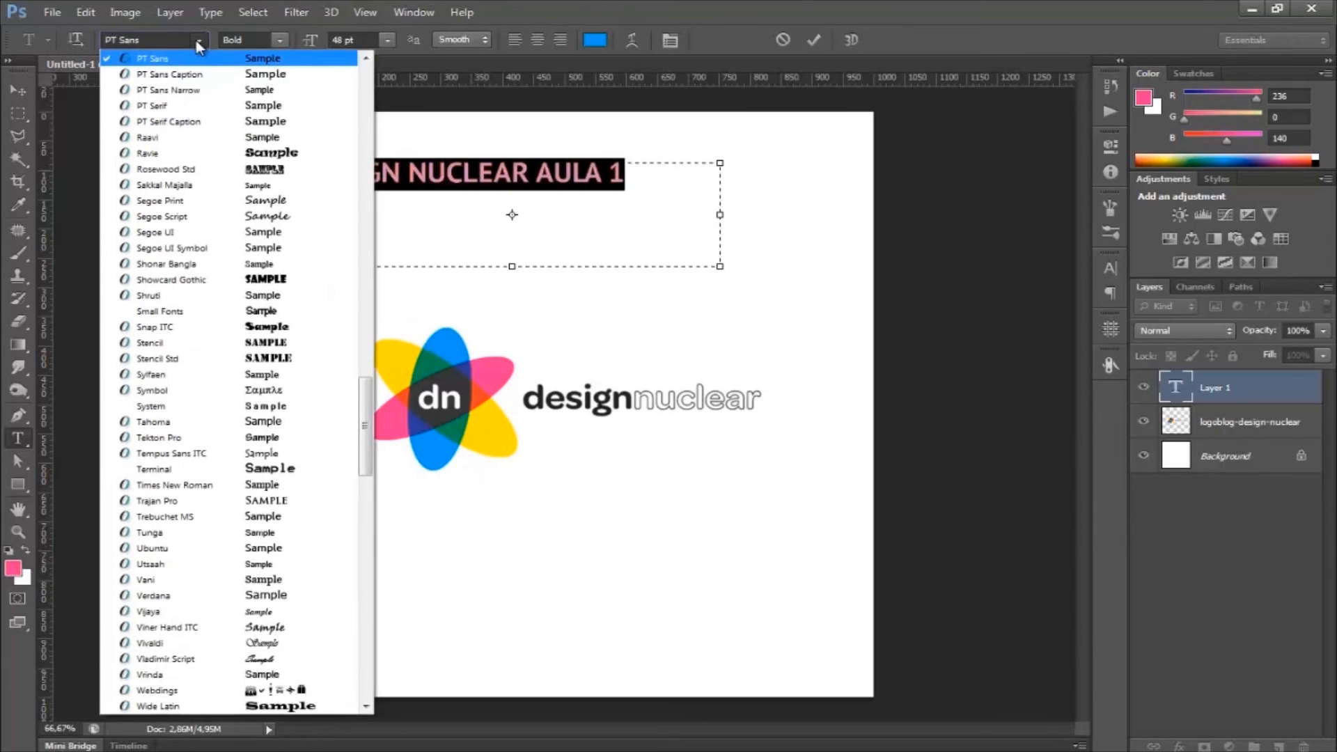
left_click(181, 375)
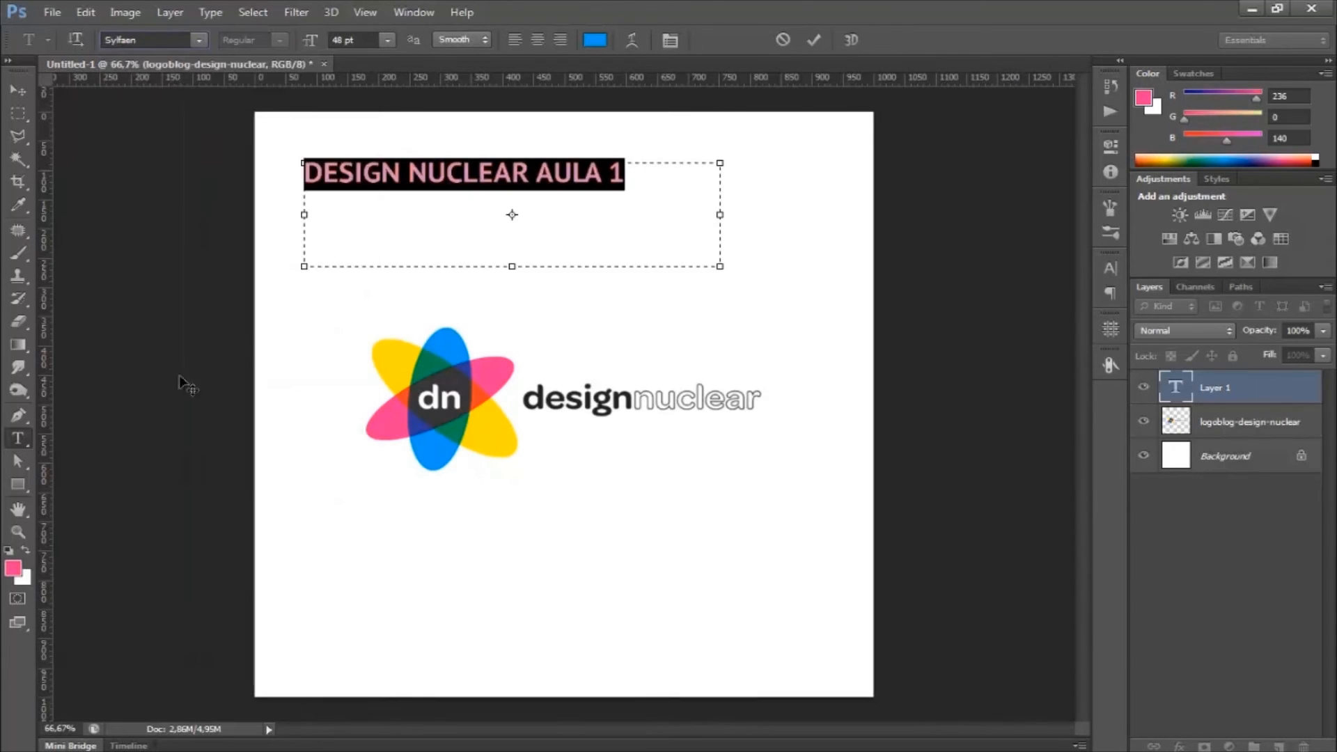
left_click(677, 179)
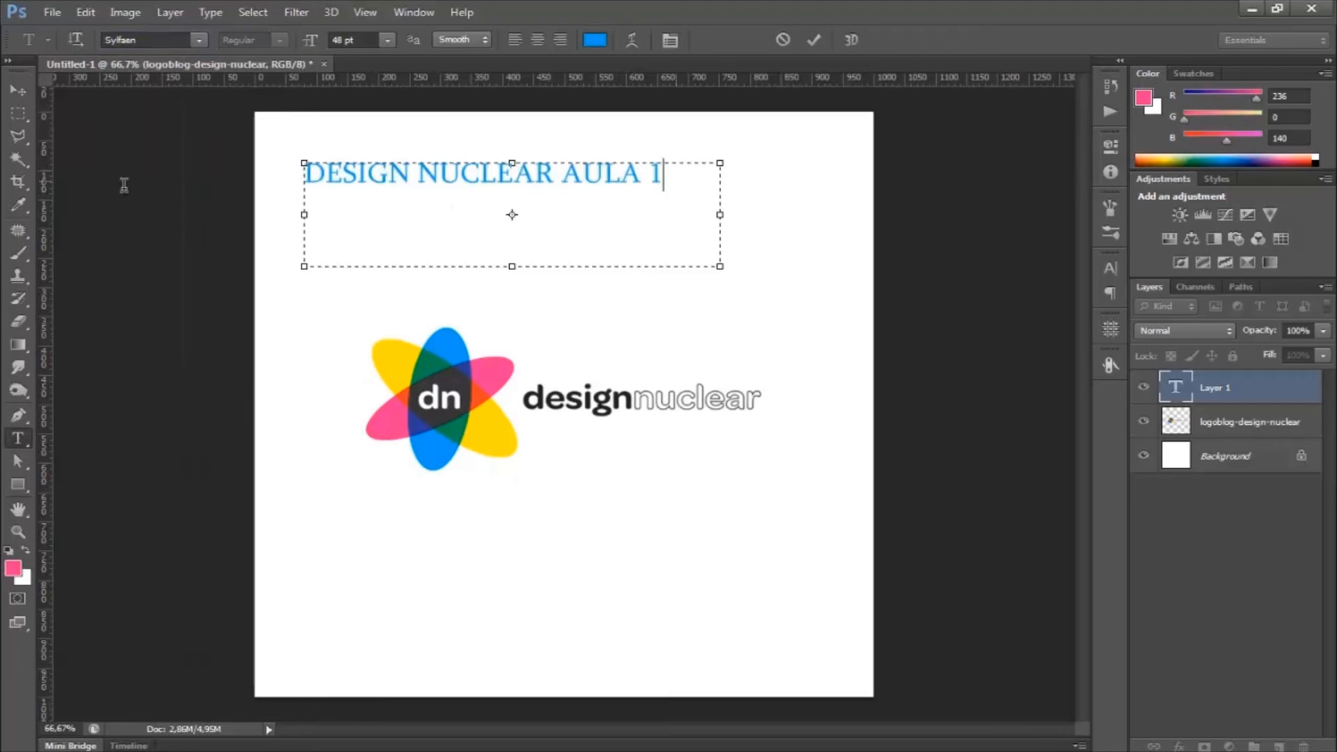
key("ctrl+a")
left_click(388, 41)
left_click(387, 41)
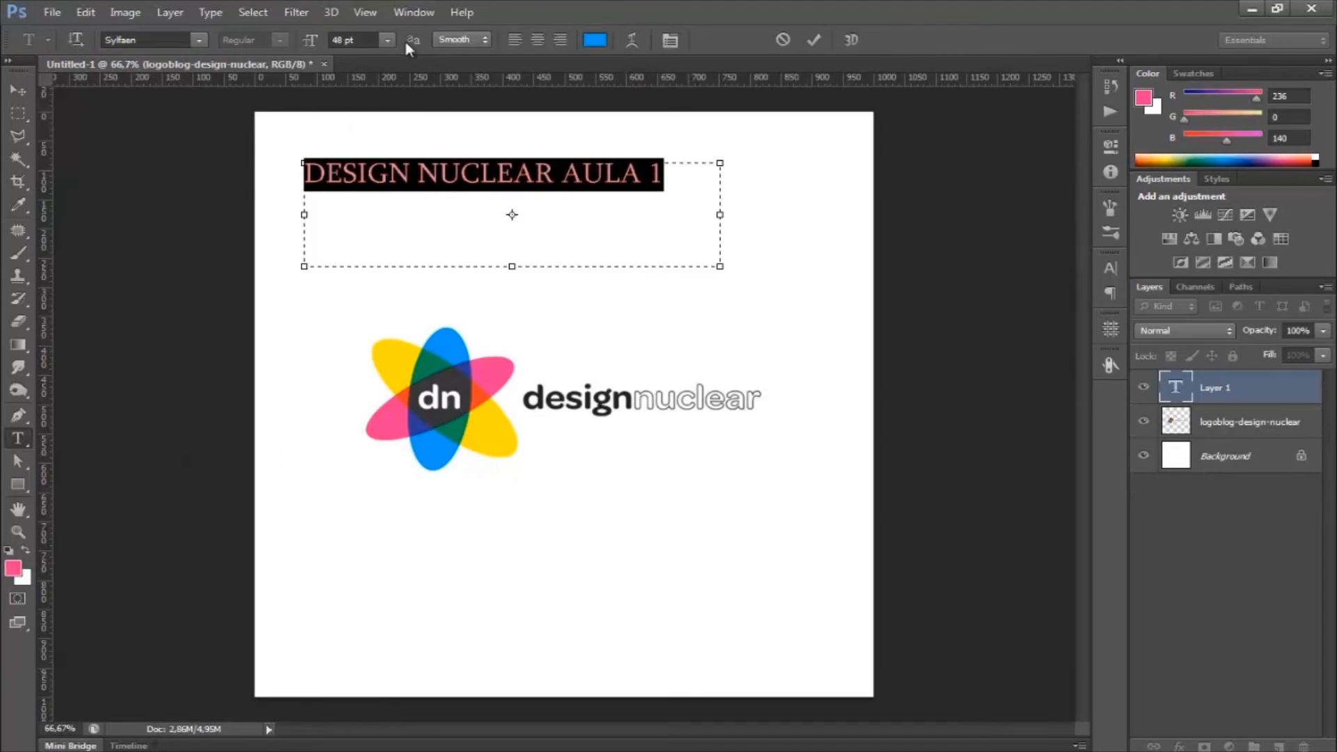
Commit the text, and review the variants of the path selection and pen tools
left_click(19, 463)
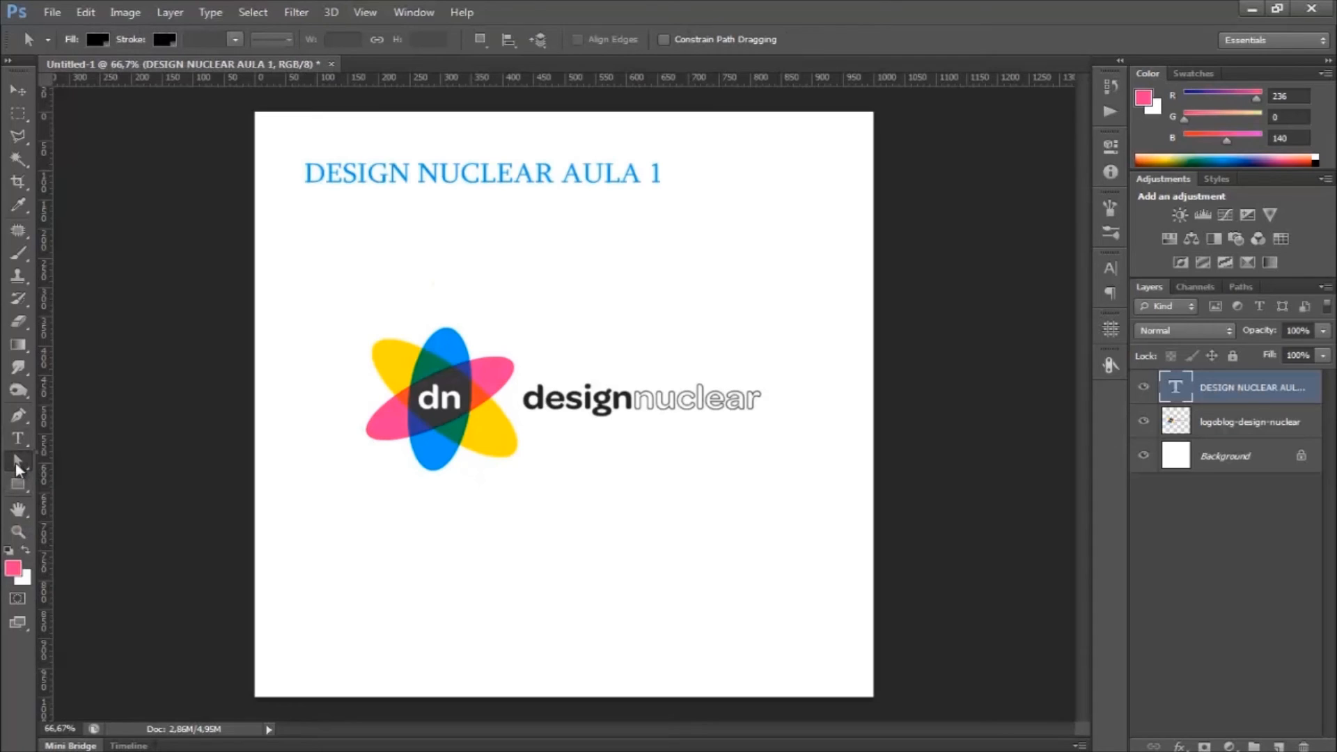
left_click(20, 464)
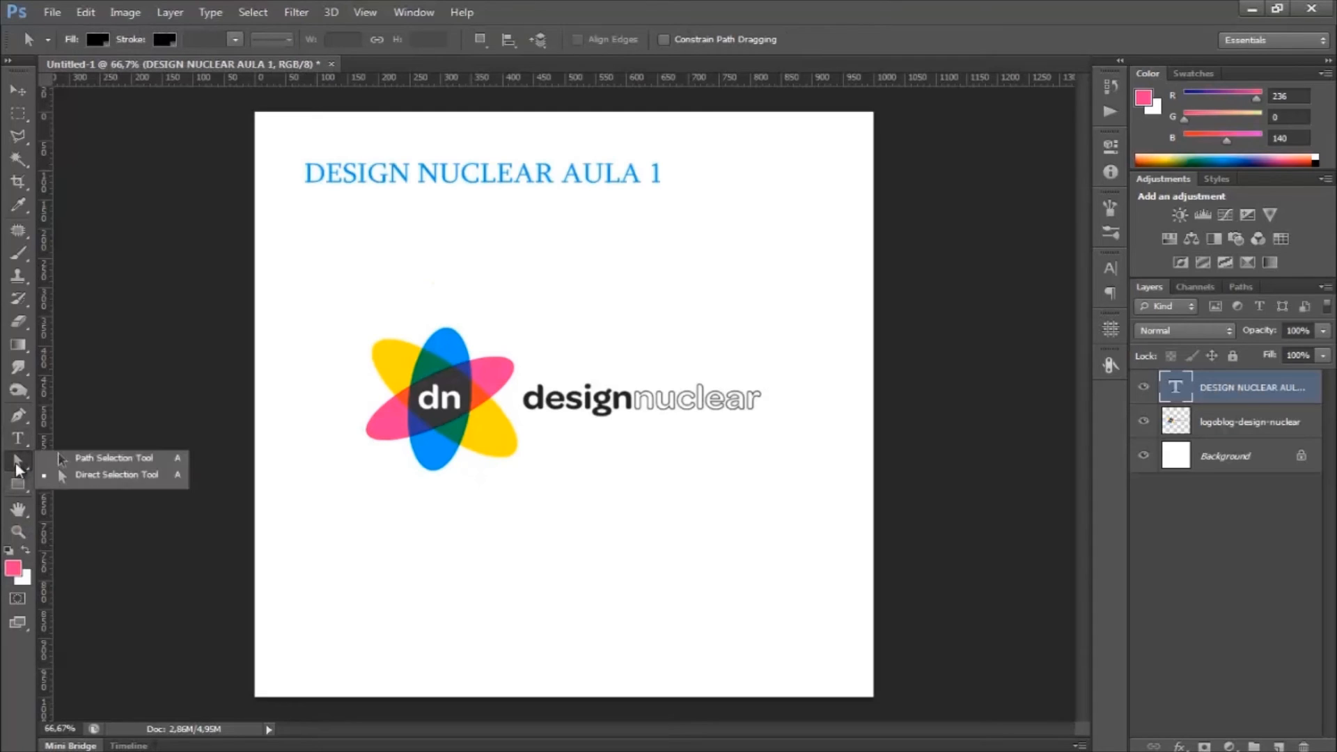
left_click(111, 460)
left_click(19, 415)
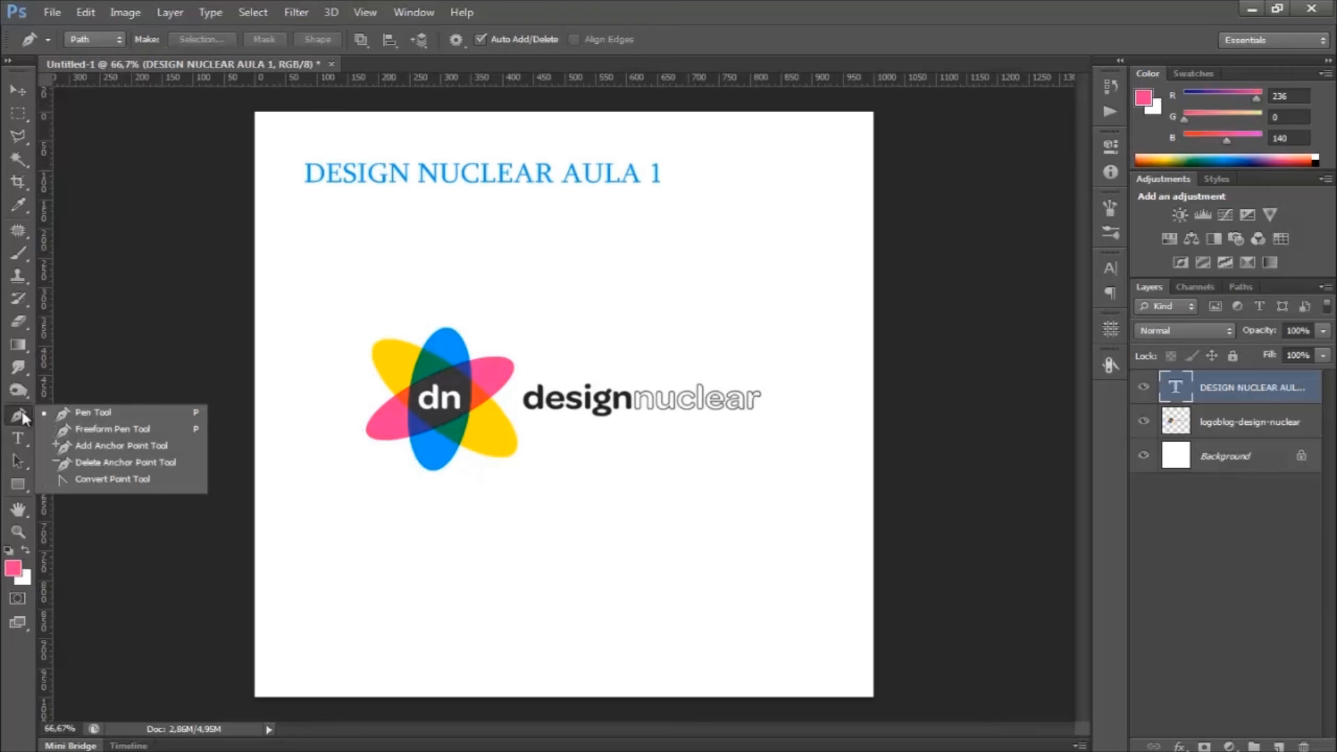
Draw a pink-filled rectangle shape about 163 by 163 px overlapping the upper left of the logo's symbol
left_click(17, 485)
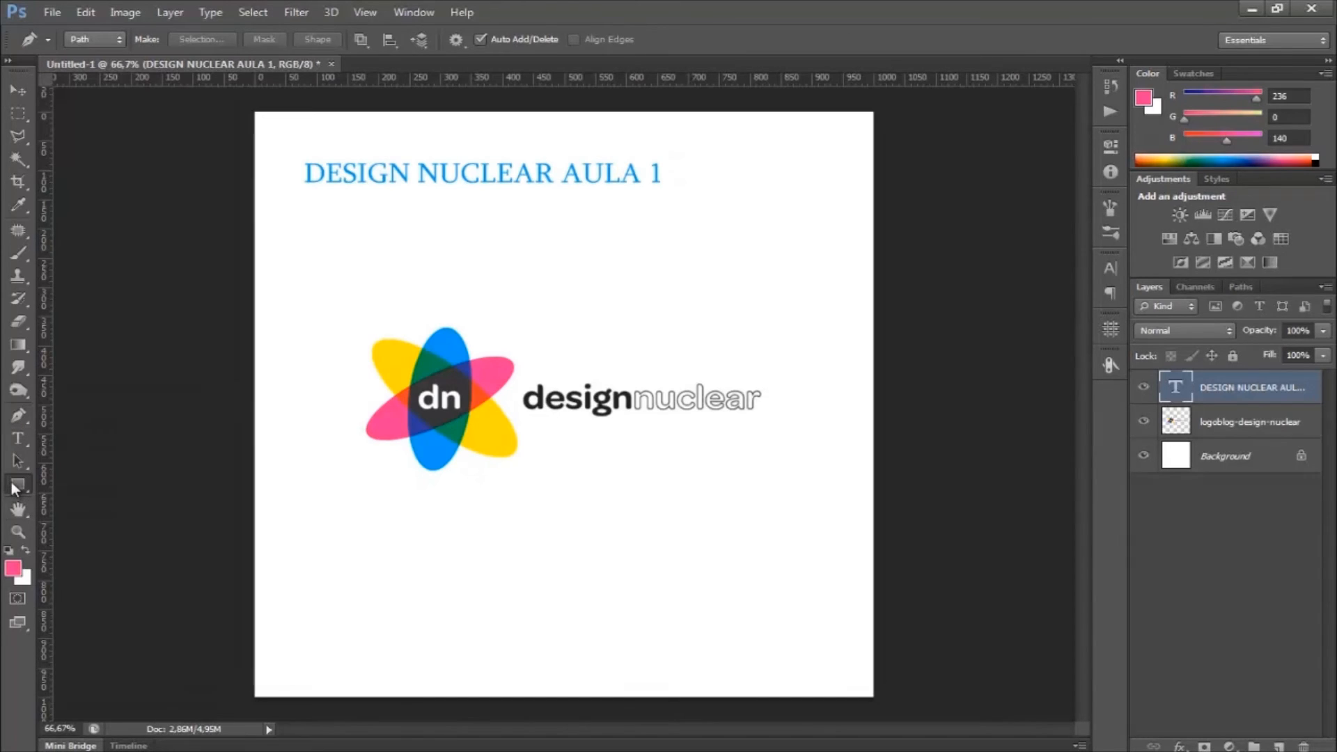
left_click(16, 488)
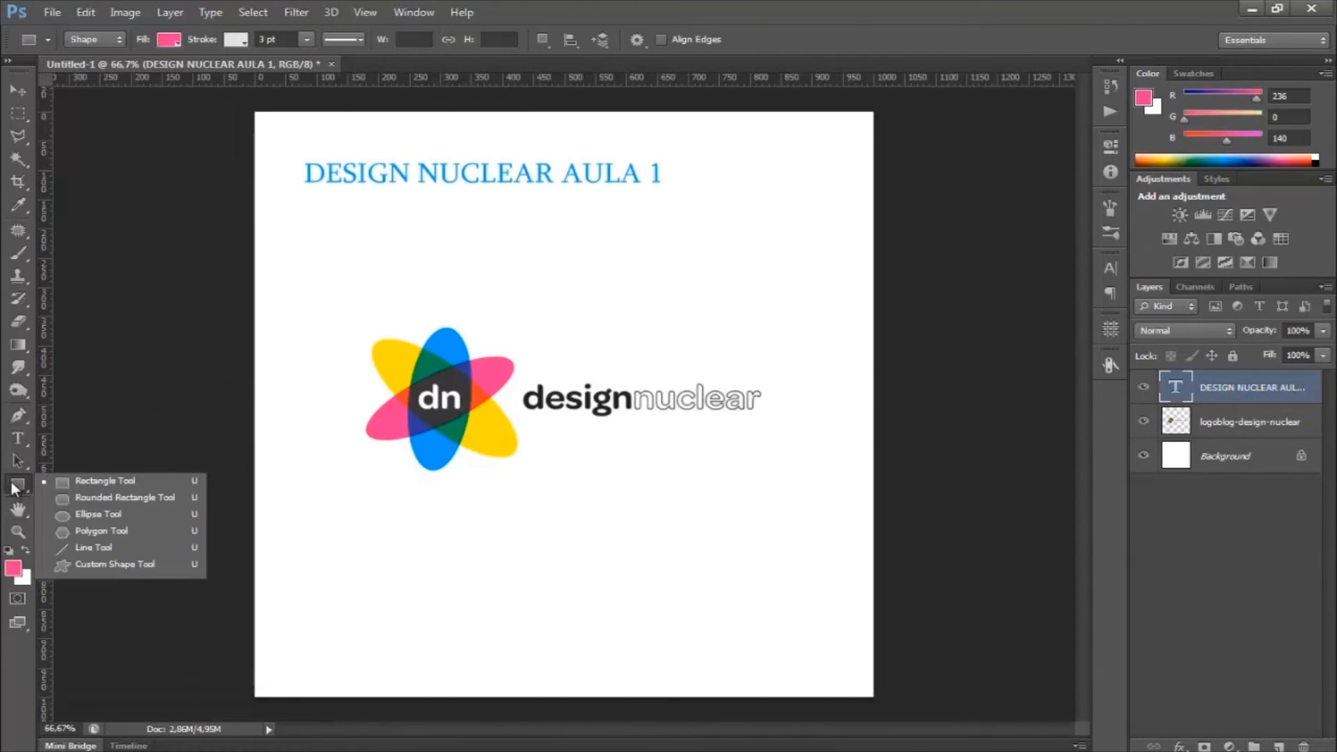
left_click(124, 486)
left_click_drag(349, 269, 449, 364)
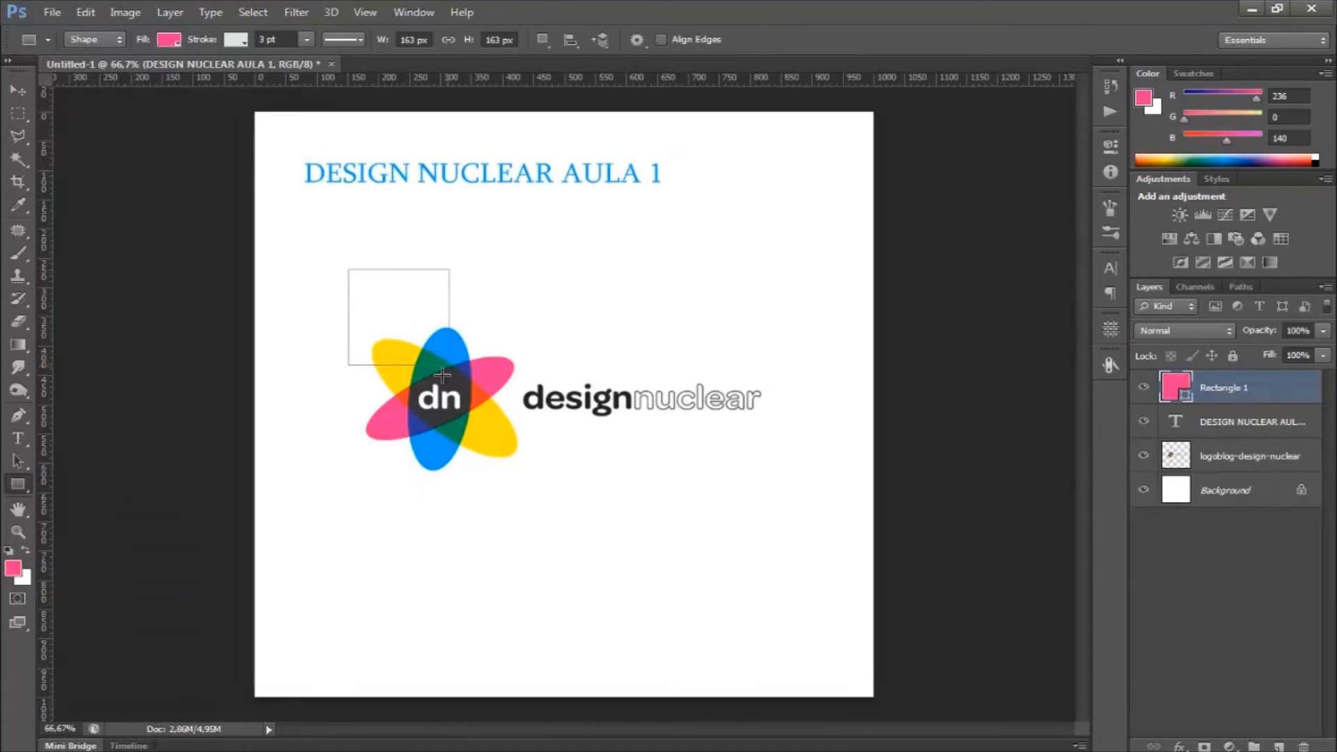
Draw a pink-filled circle about 223 px wide just below the logo's symbol with the Ellipse tool
left_click(18, 488)
left_click(91, 513)
left_click_drag(336, 474, 471, 606)
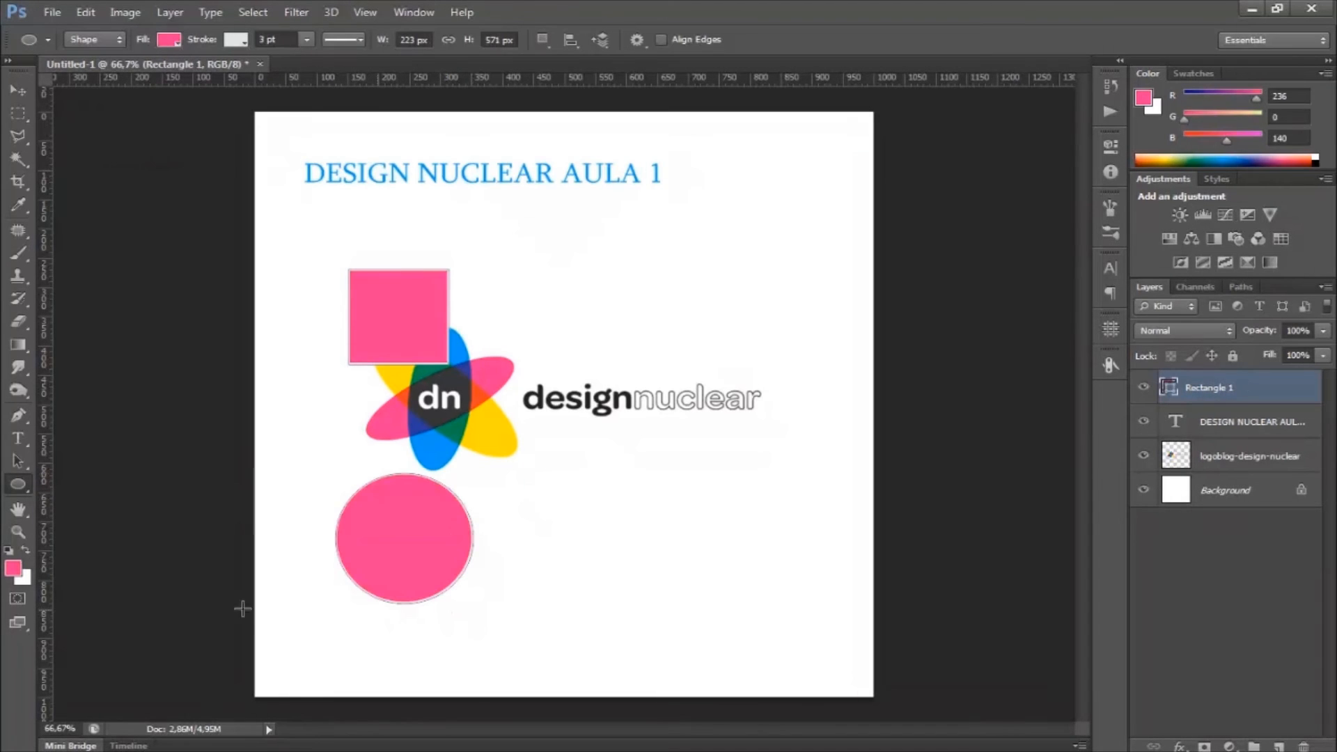
Draw a pink paw print custom shape about 168 by 168 px above the logo's "nuclear" wordmark
left_click(18, 486)
left_click(115, 564)
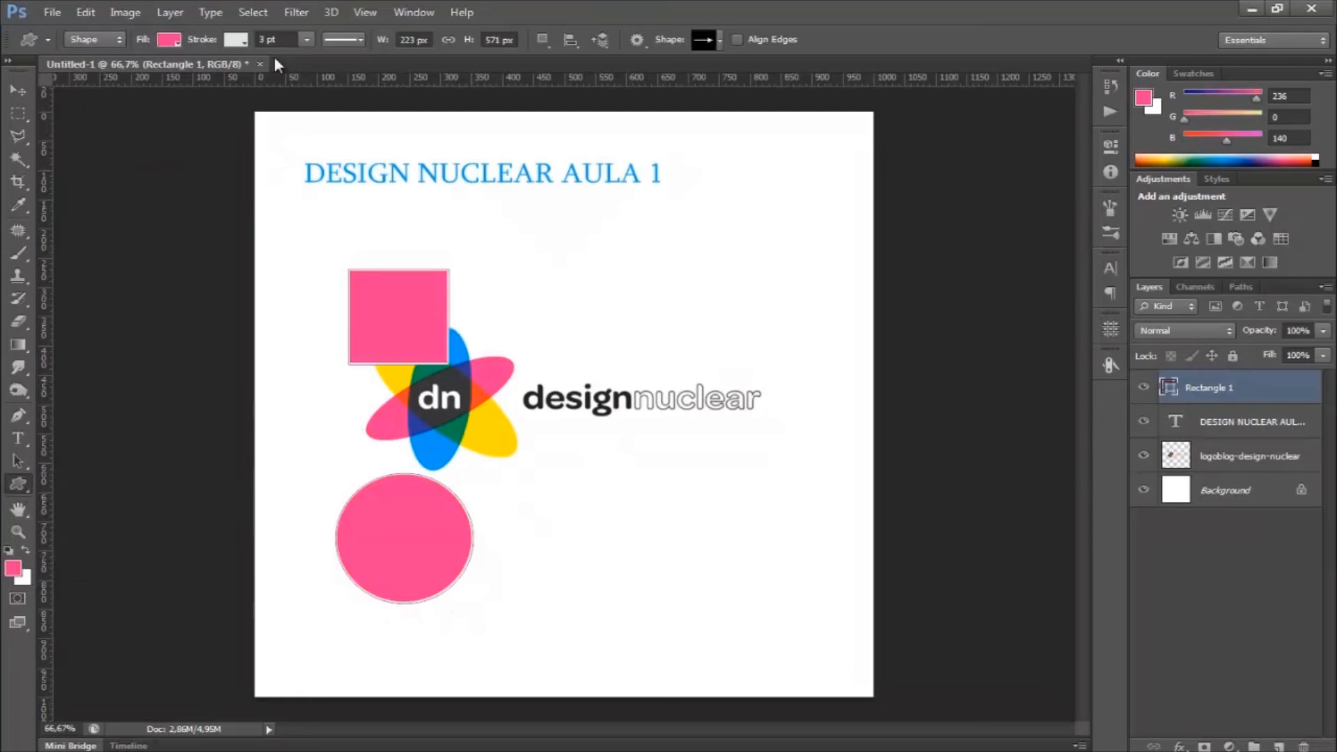
left_click(720, 39)
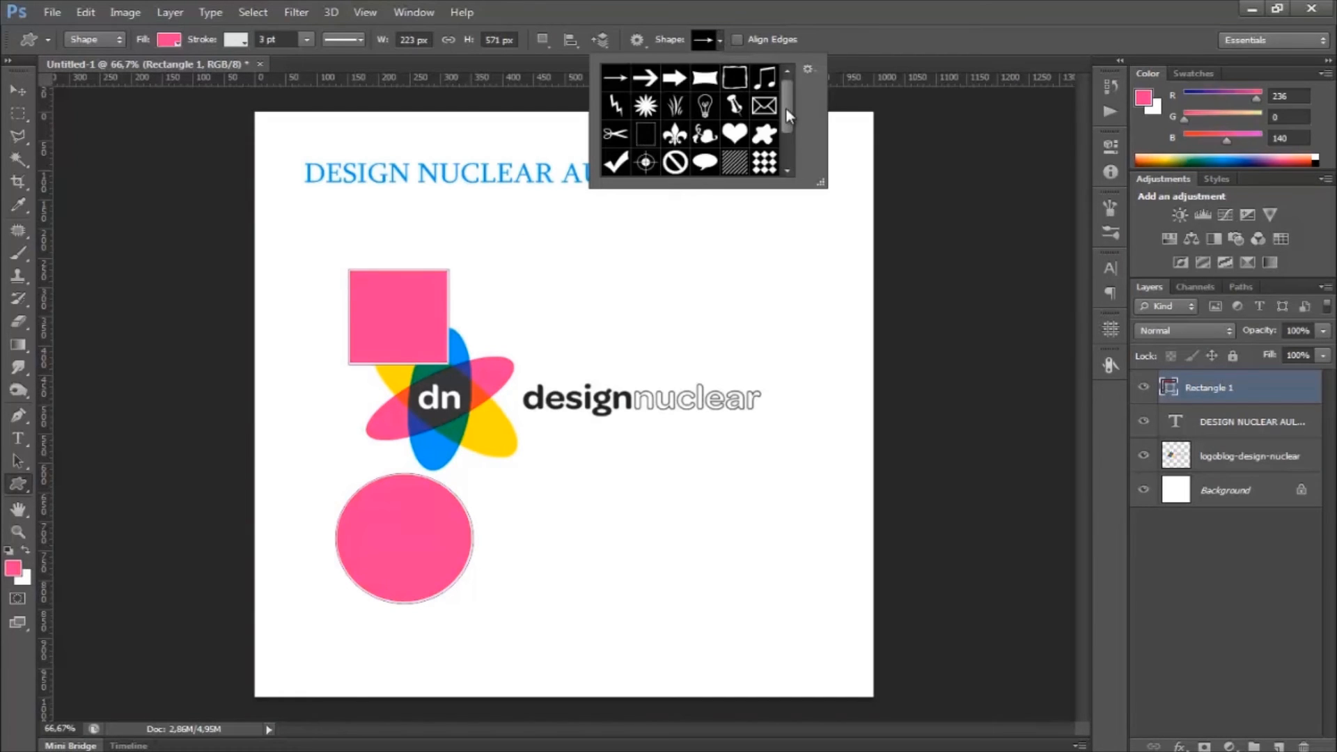
left_click_drag(788, 110, 785, 127)
left_click(675, 163)
left_click_drag(604, 274, 709, 373)
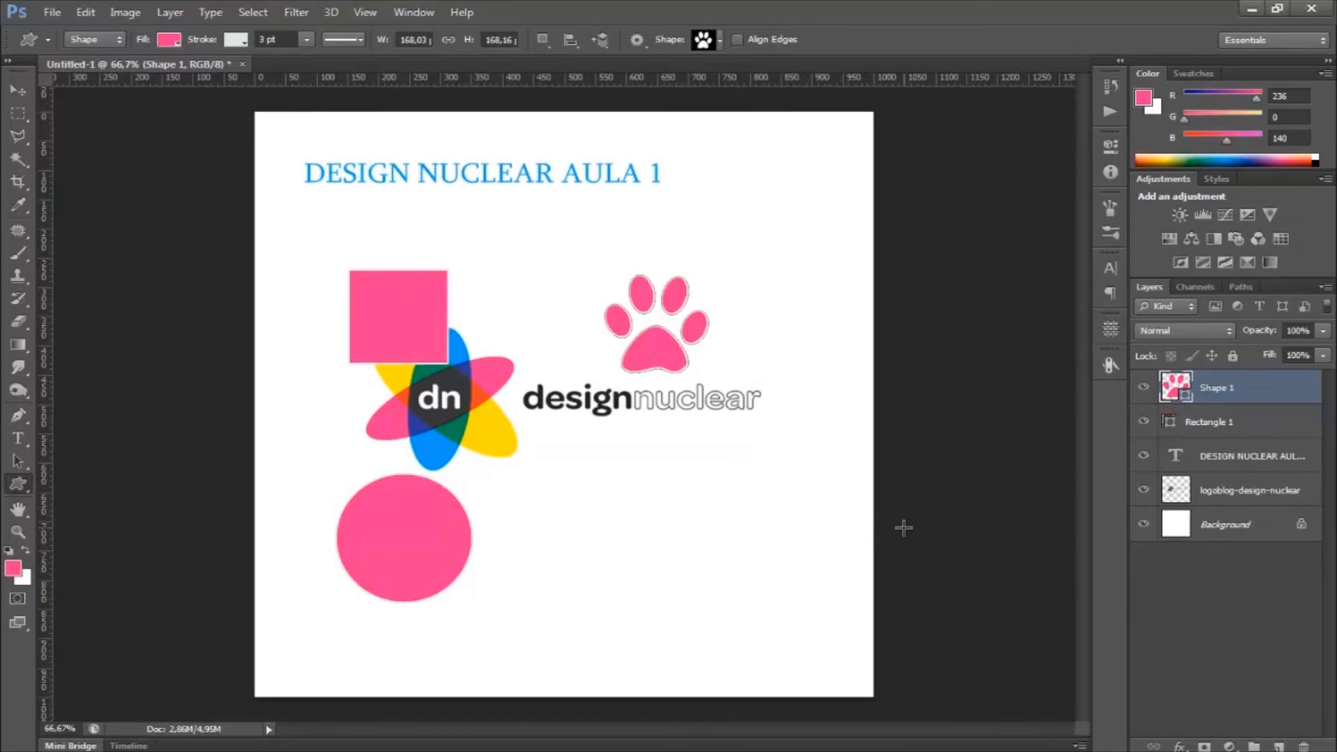
Rotate the canvas view to about -74° with the Rotate View tool, and turn it back to nearly upright
left_click(18, 515)
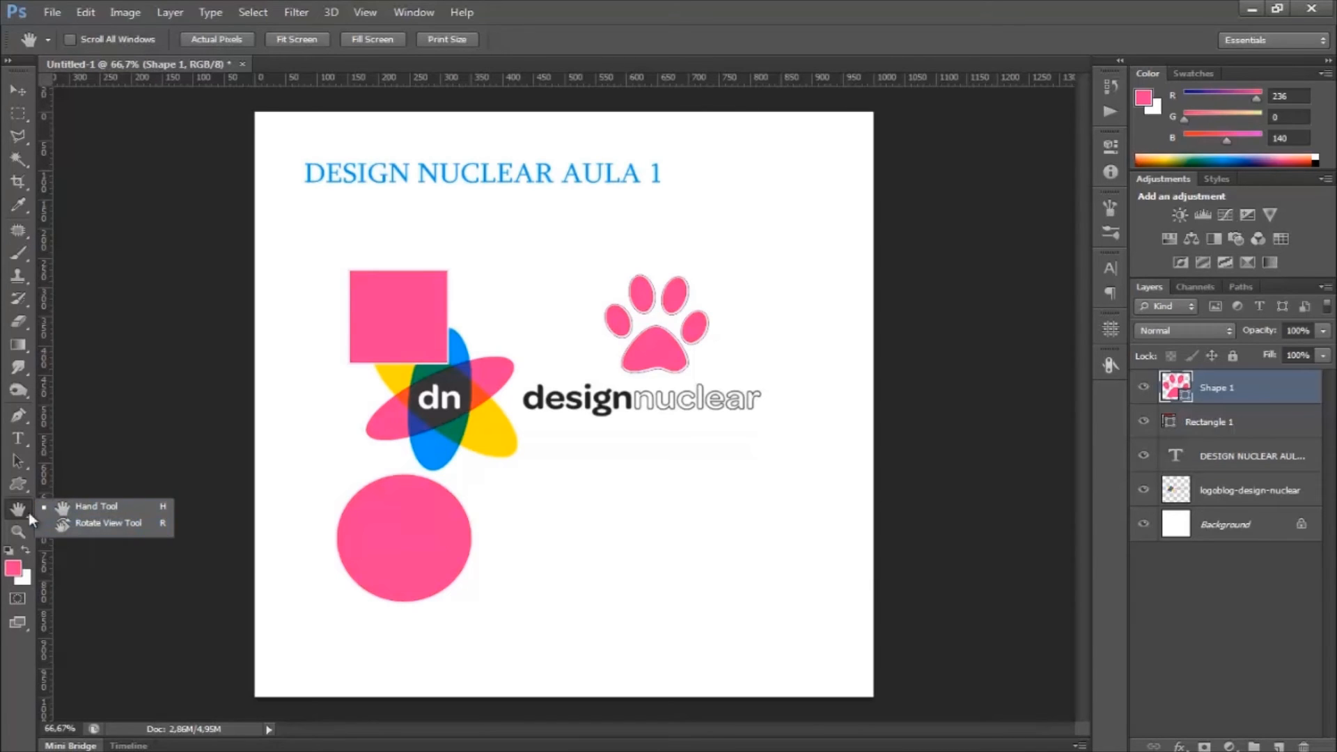
left_click(82, 524)
left_click_drag(351, 252, 415, 292)
left_click_drag(257, 392, 284, 410)
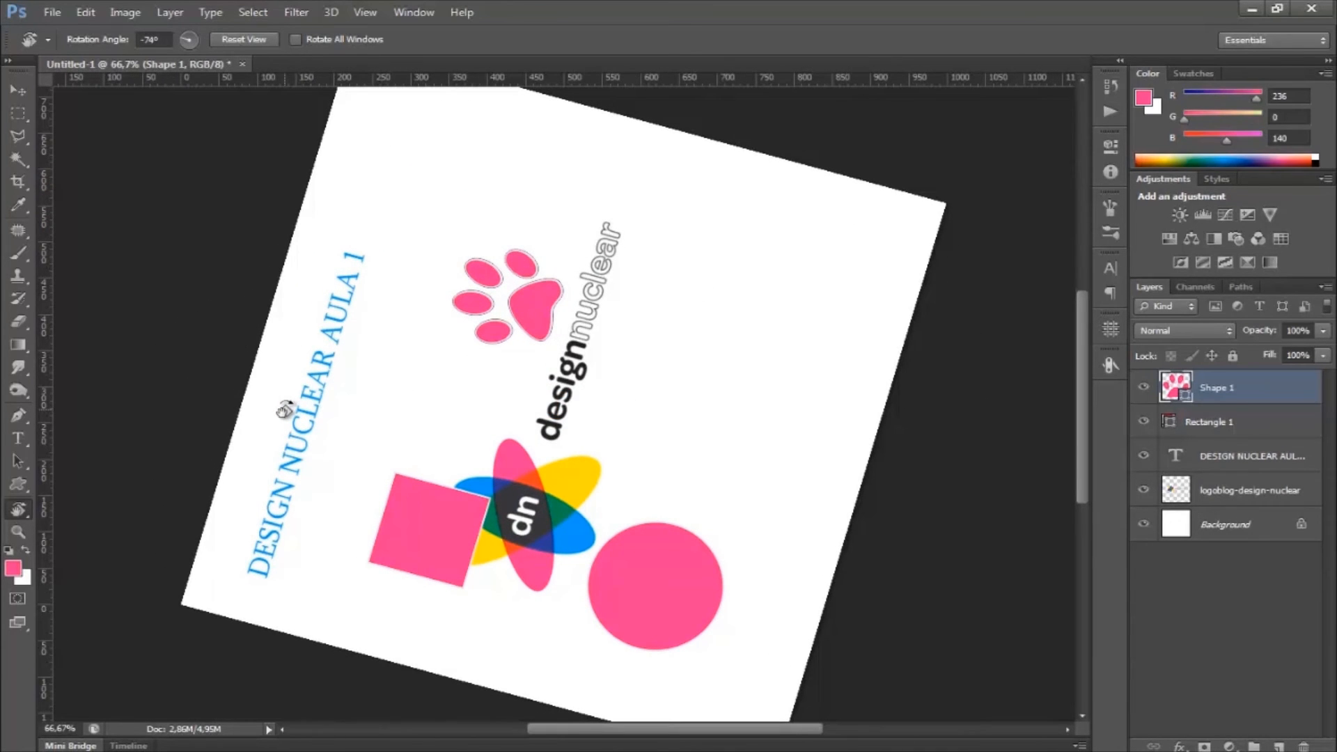
left_click_drag(284, 411, 414, 352)
Zoom in on the logo's symbol and the circle with the Zoom tool, and zoom out to 66.67%
left_click(15, 534)
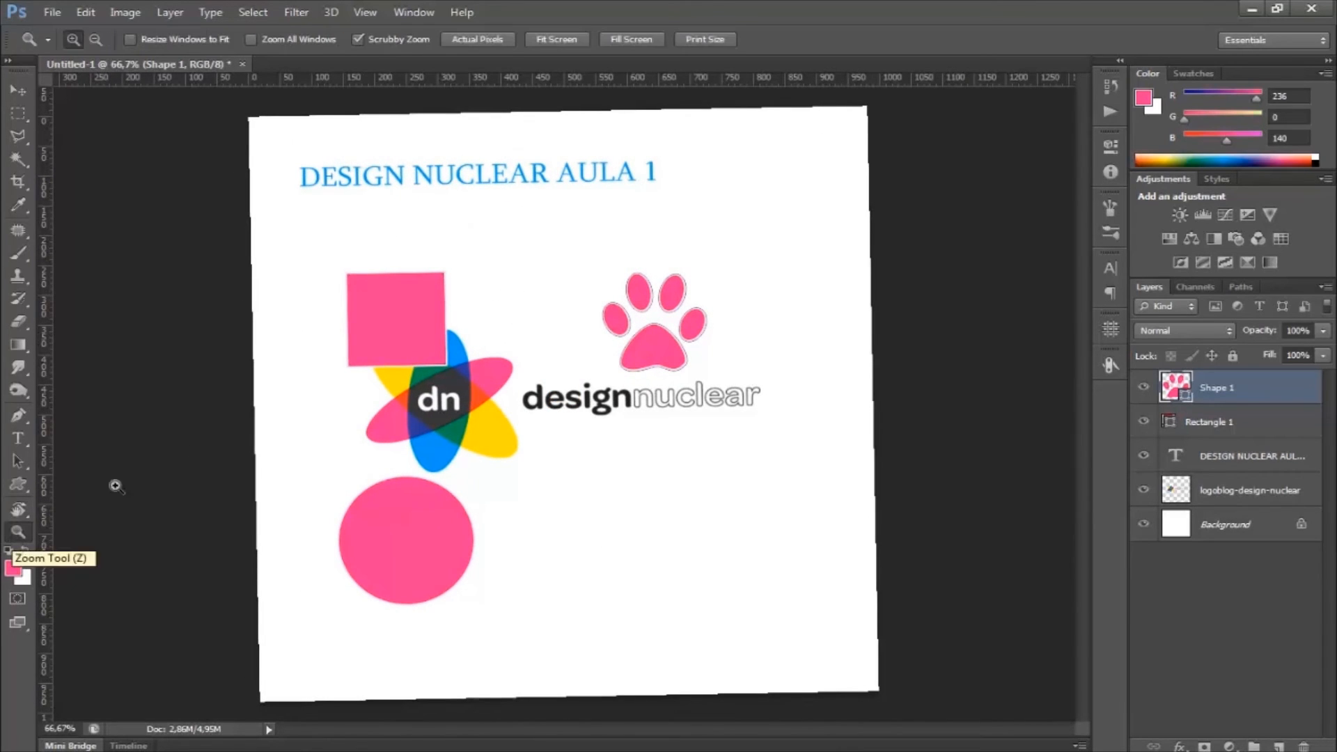
left_click_drag(388, 436, 435, 381)
left_click_drag(358, 545, 411, 499)
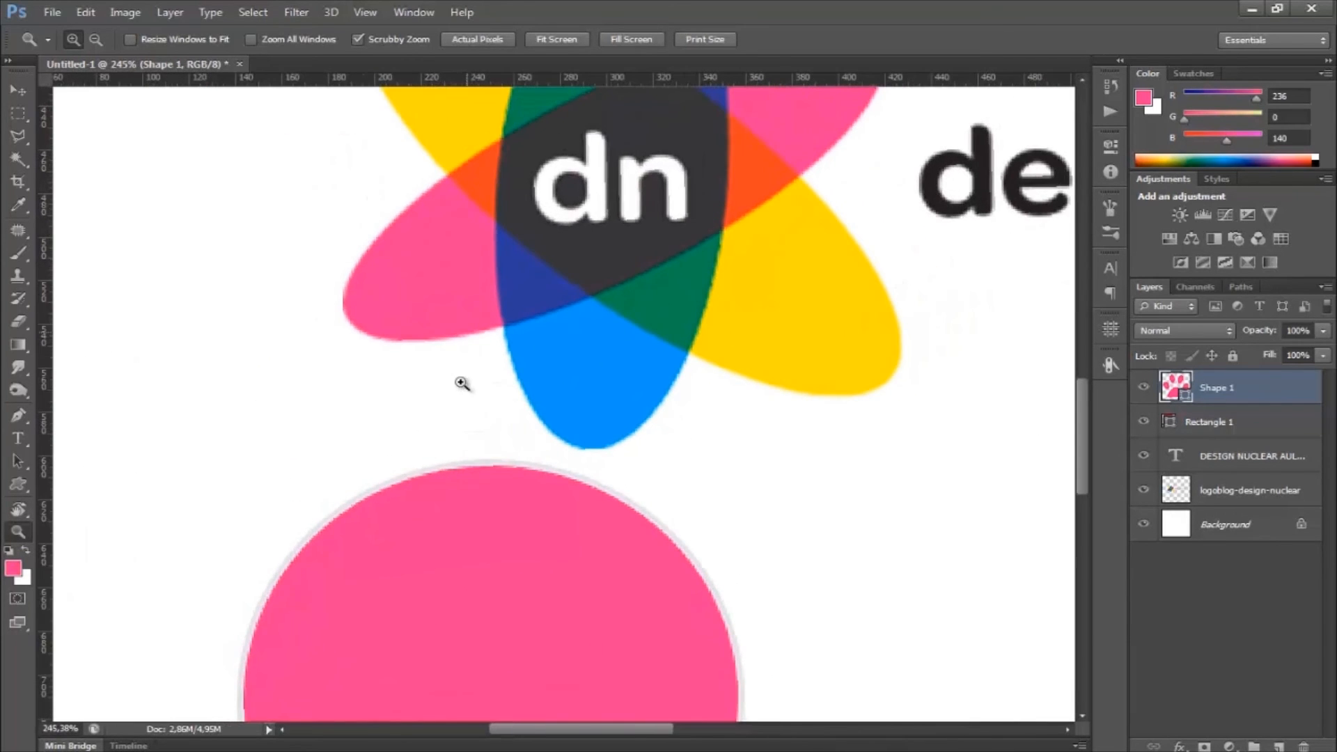
left_click_drag(462, 382, 456, 557)
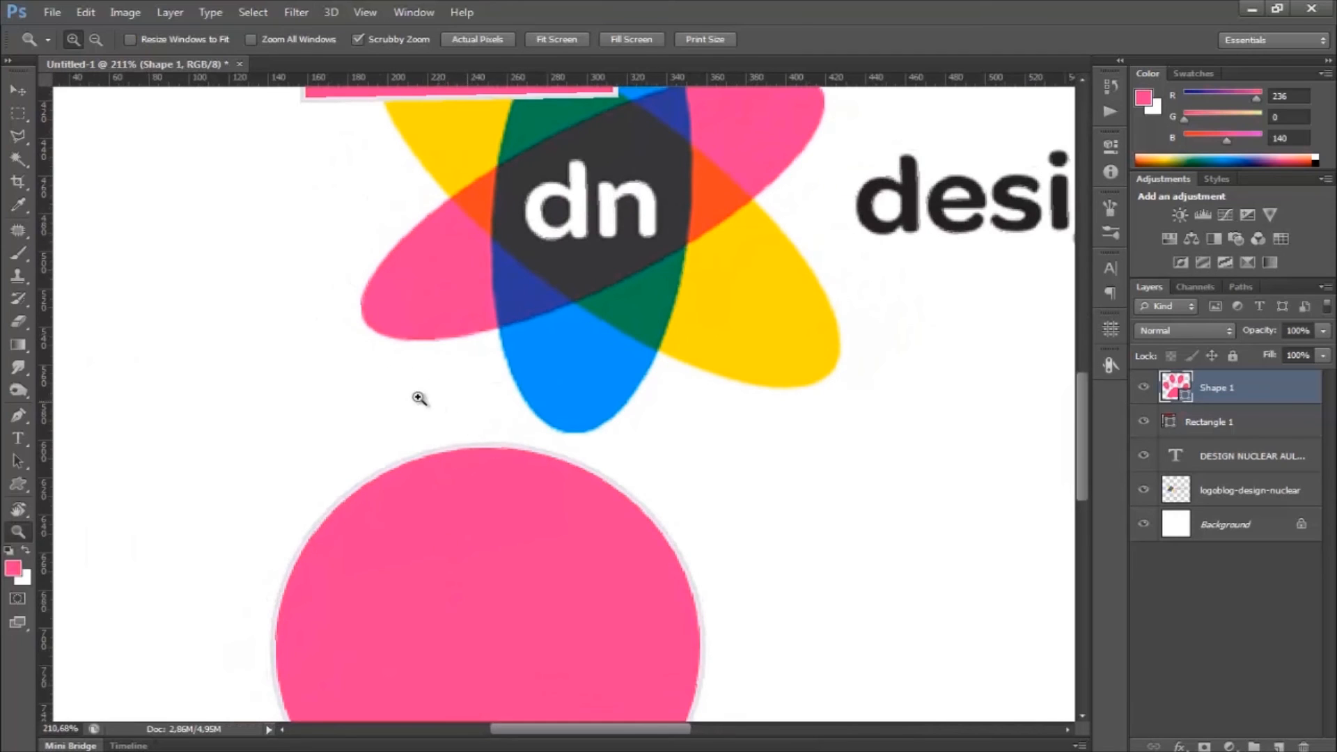
left_click_drag(324, 285, 319, 472)
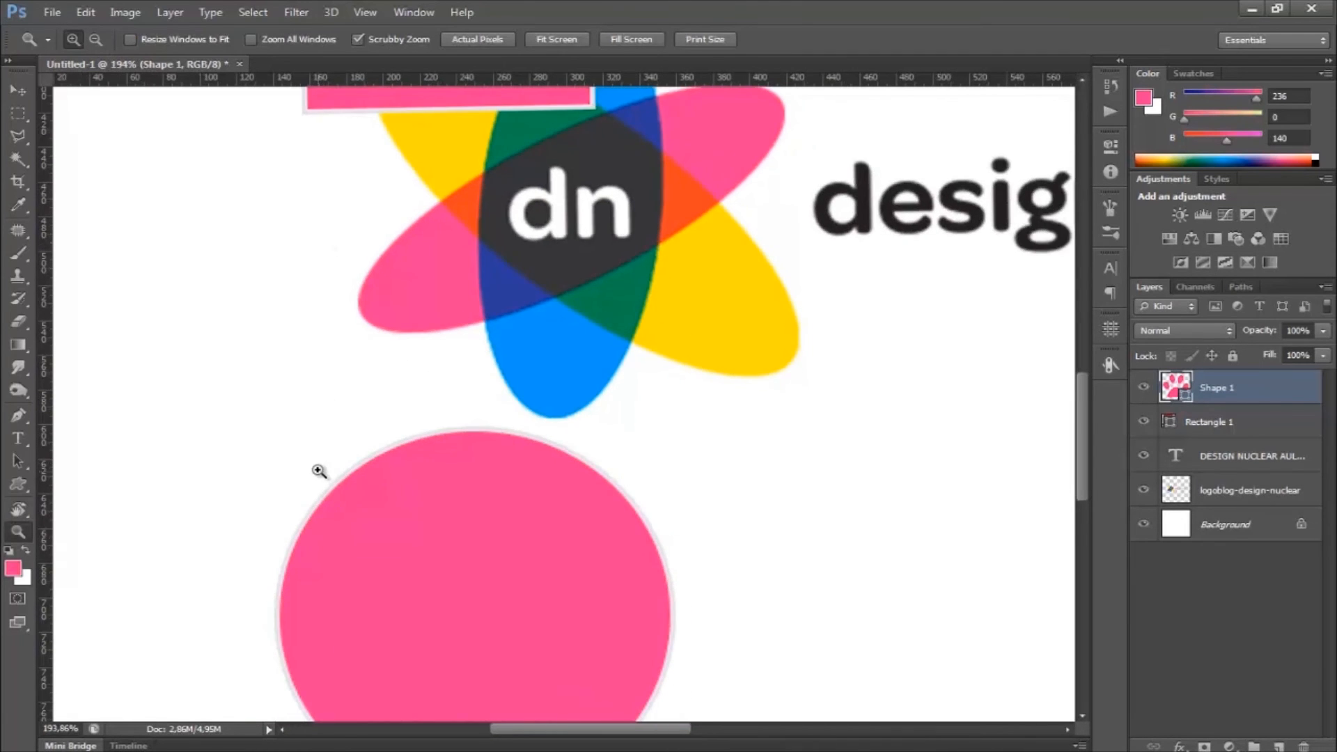
left_click_drag(351, 277, 341, 630)
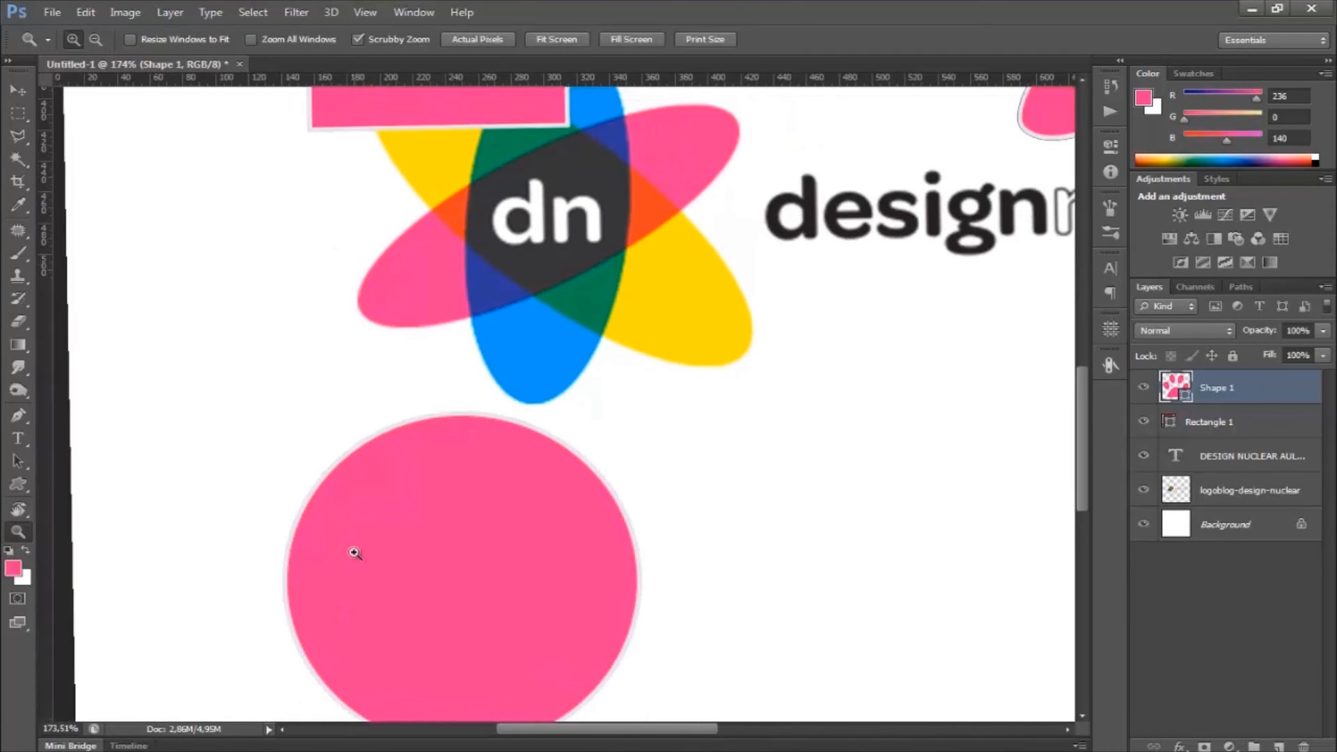
left_click(95, 39)
left_click(463, 416)
left_click(463, 416)
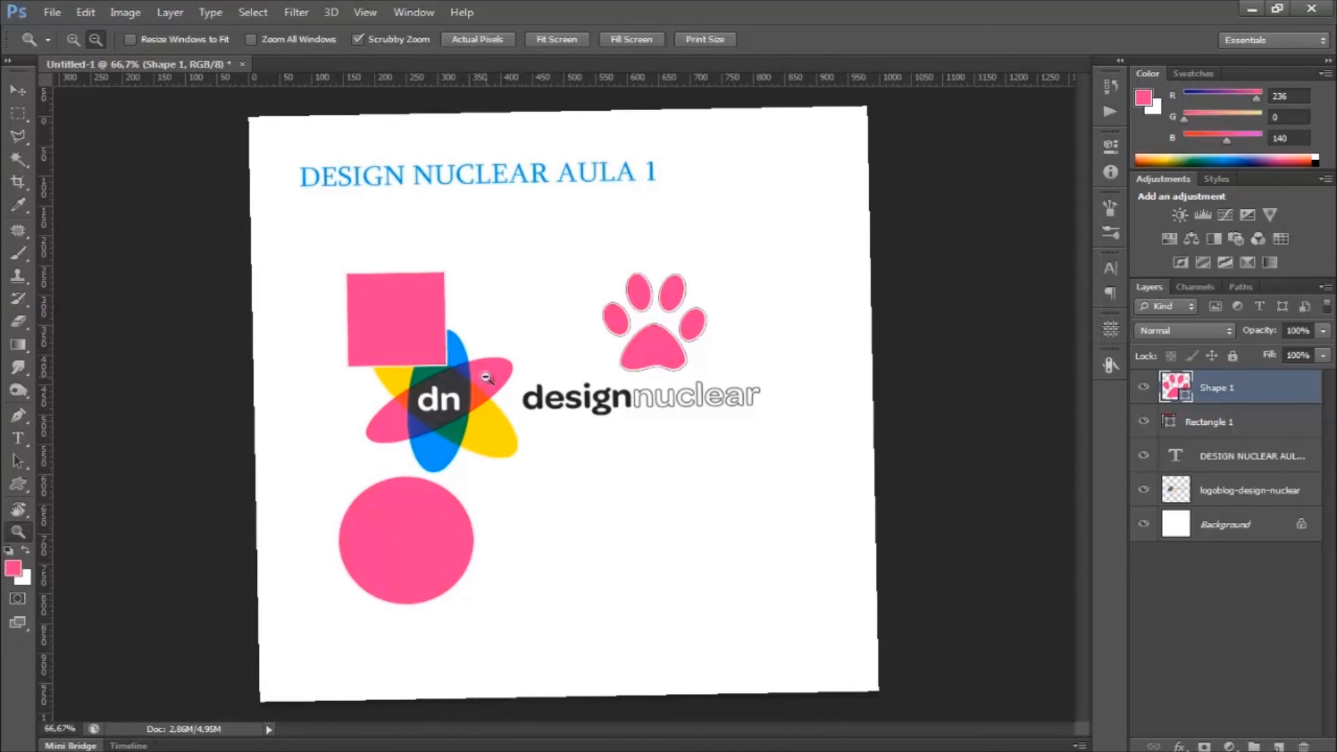
Step the zoom level repeatedly in to 300% and out to 50%, ending at 66.67%
key("ctrl+plus")
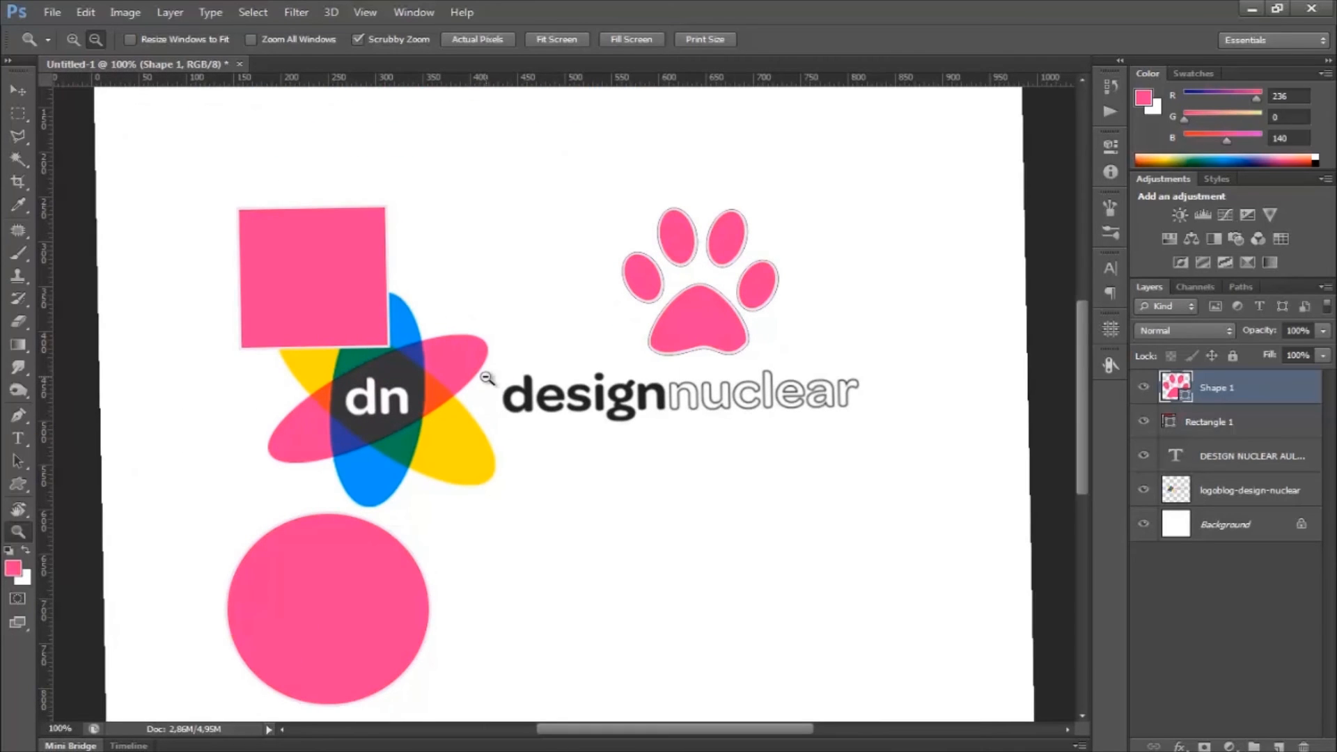
key("ctrl+minus")
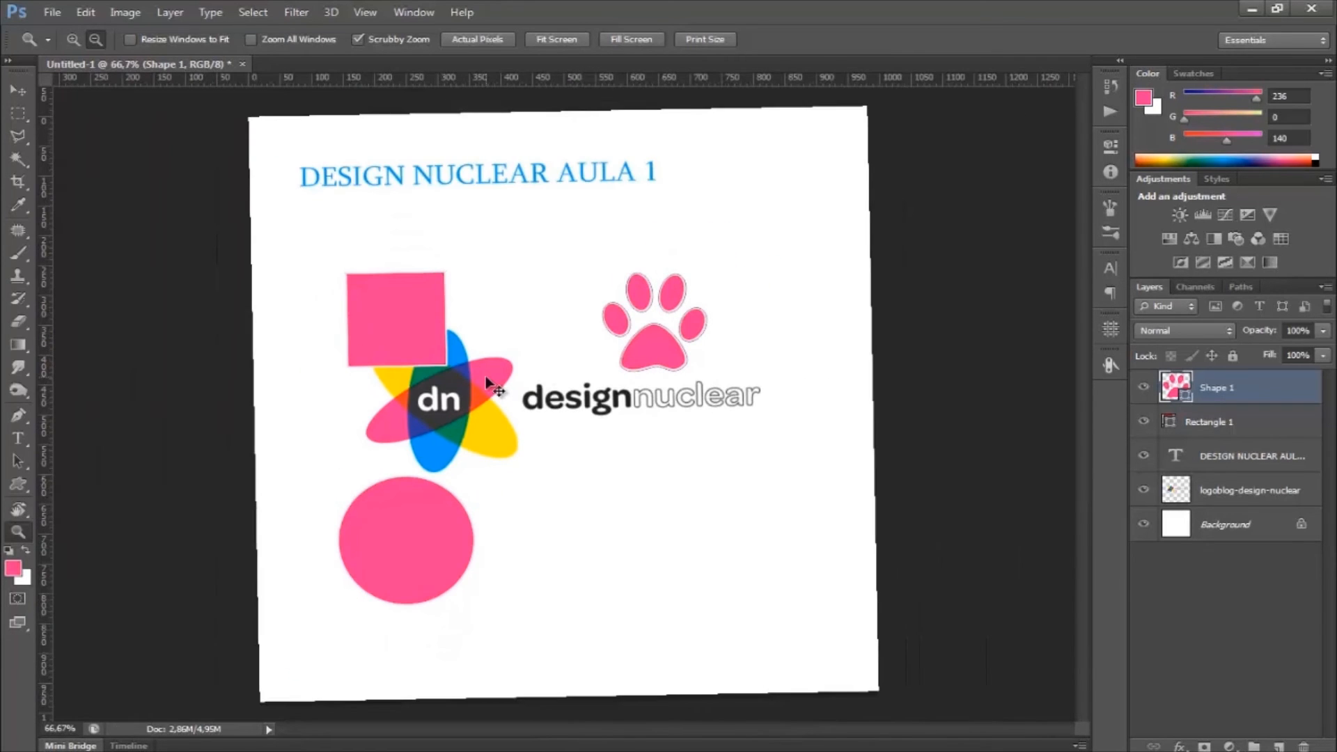
key("ctrl+plus")
key("ctrl+plus")
key("ctrl+plus")
key("ctrl+plus")
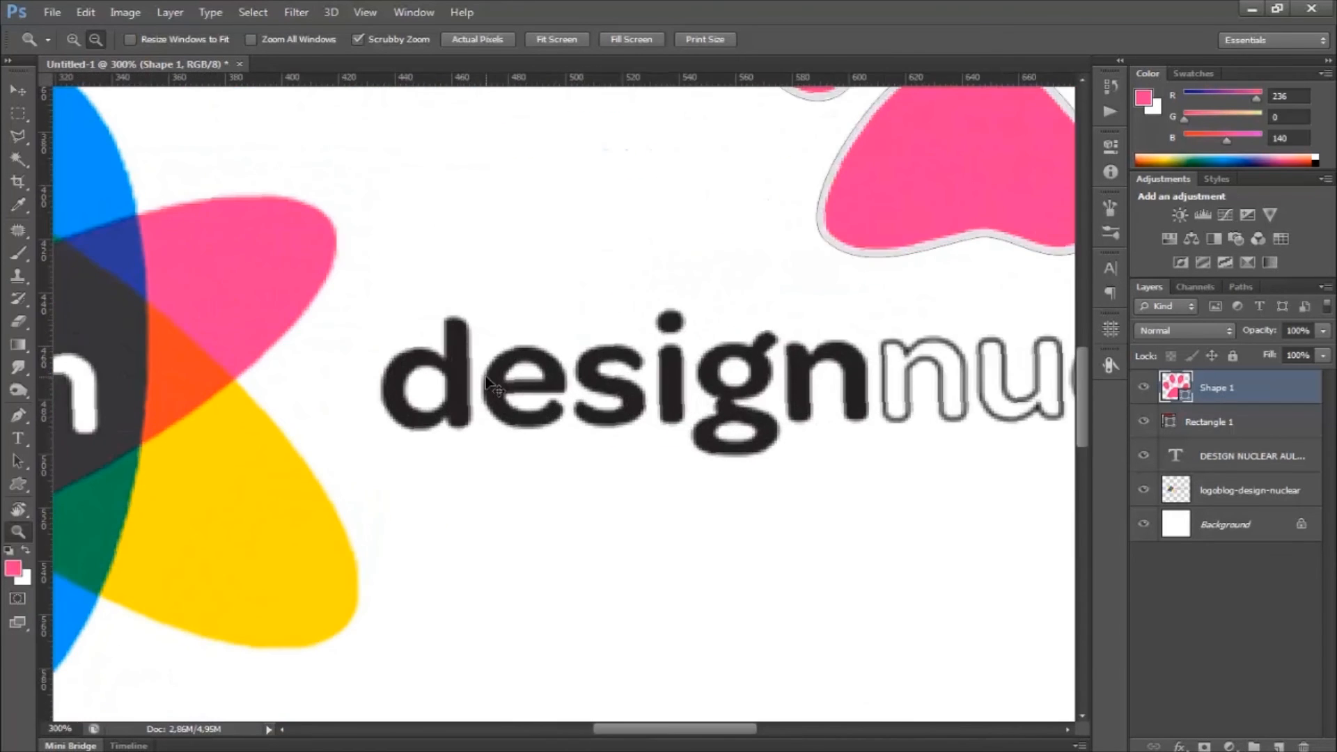
key("ctrl+minus")
key("ctrl+minus")
key("ctrl+minus")
key("ctrl+minus")
key("ctrl+minus")
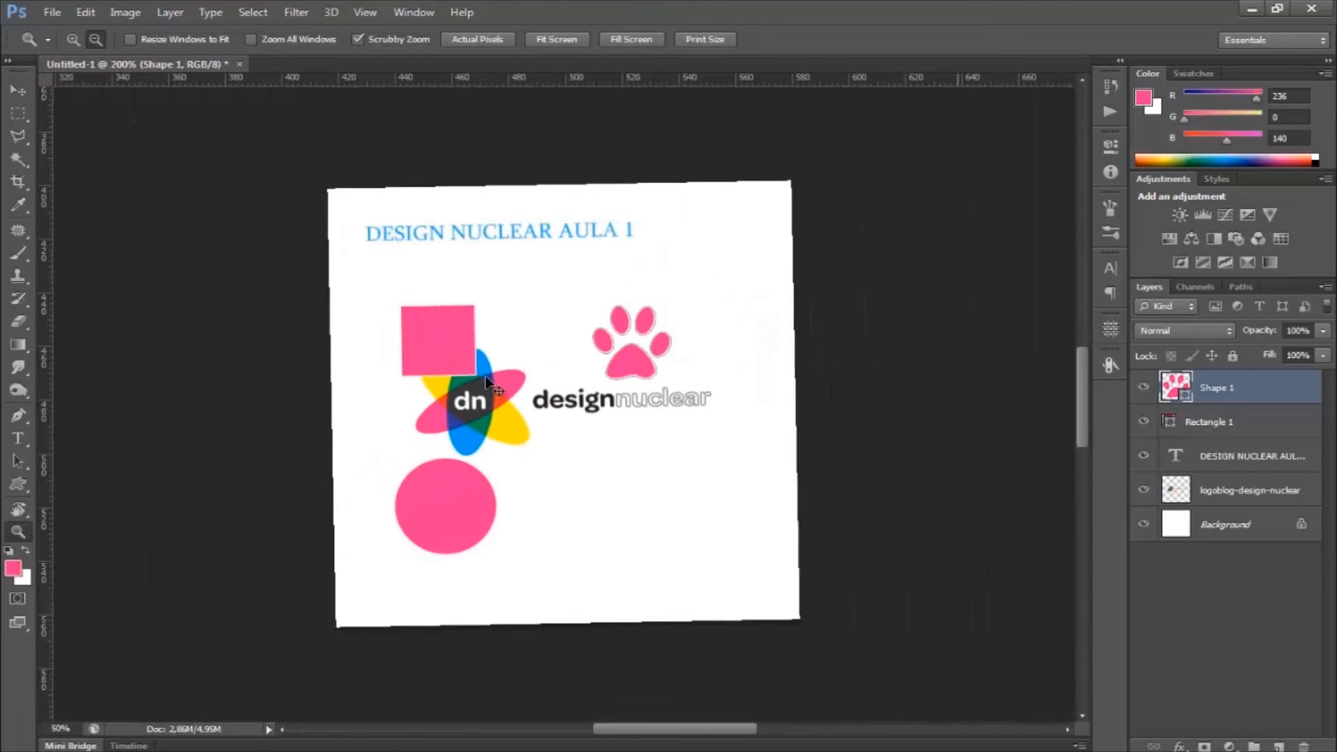
key("ctrl+plus")
key("ctrl+plus")
key("ctrl+plus")
key("ctrl+plus")
key("ctrl+plus")
key("ctrl+plus")
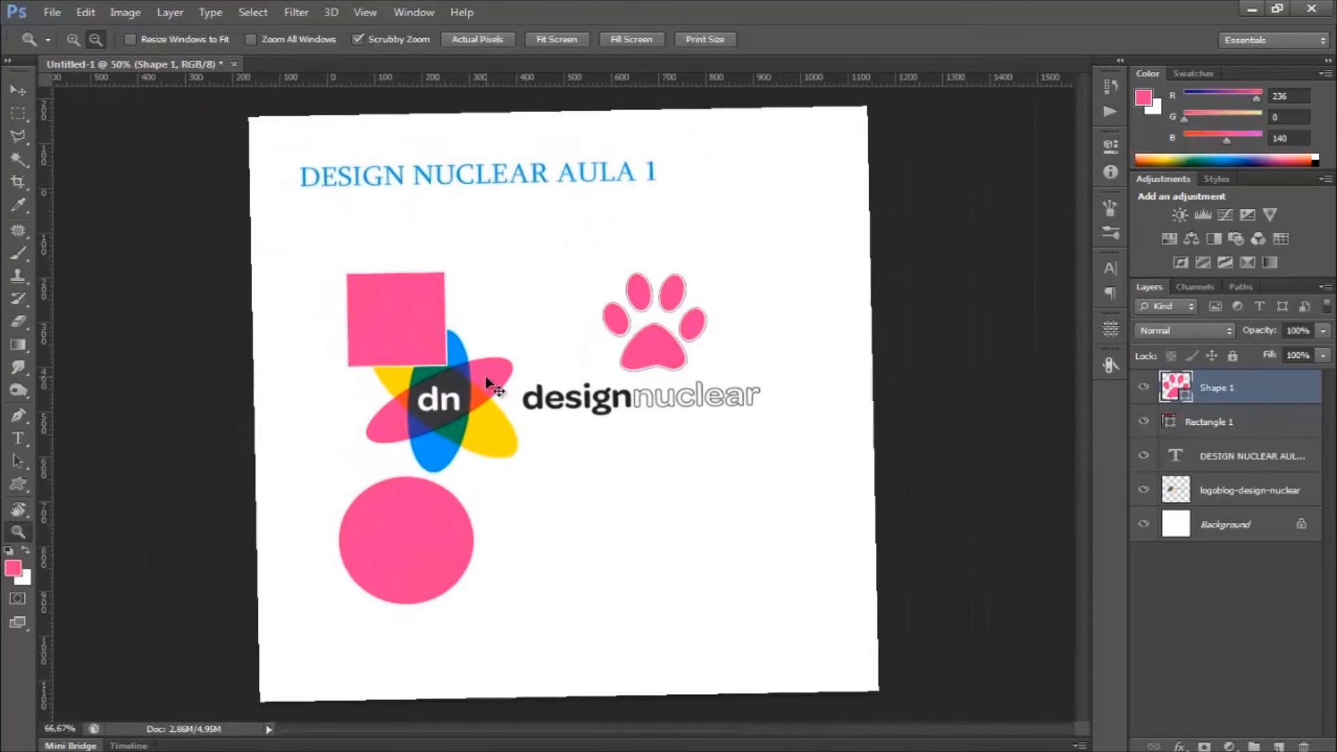
key("ctrl+minus")
key("ctrl+minus")
key("ctrl+minus")
key("ctrl+minus")
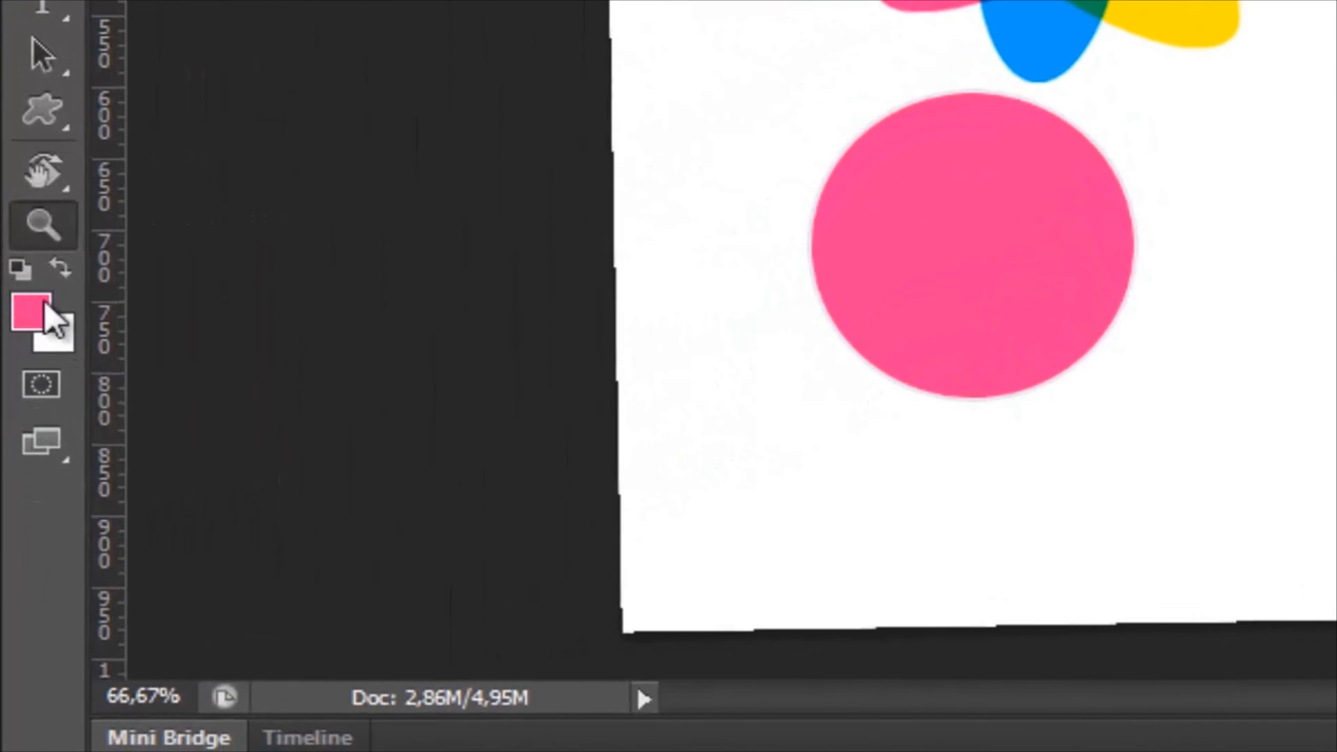
Reset the foreground and background colours to black and white, and set the foreground to dark brown, RGB 67, 9, 9
left_click(21, 272)
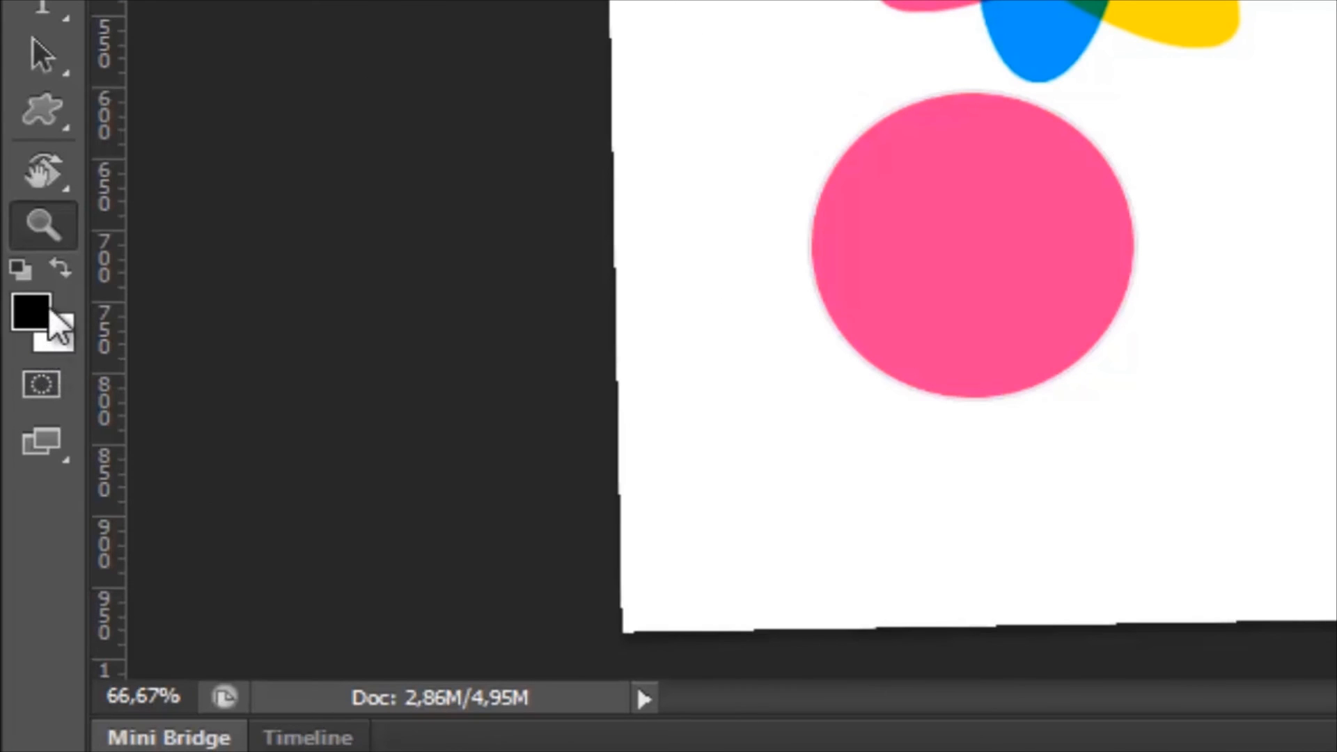
left_click(35, 376)
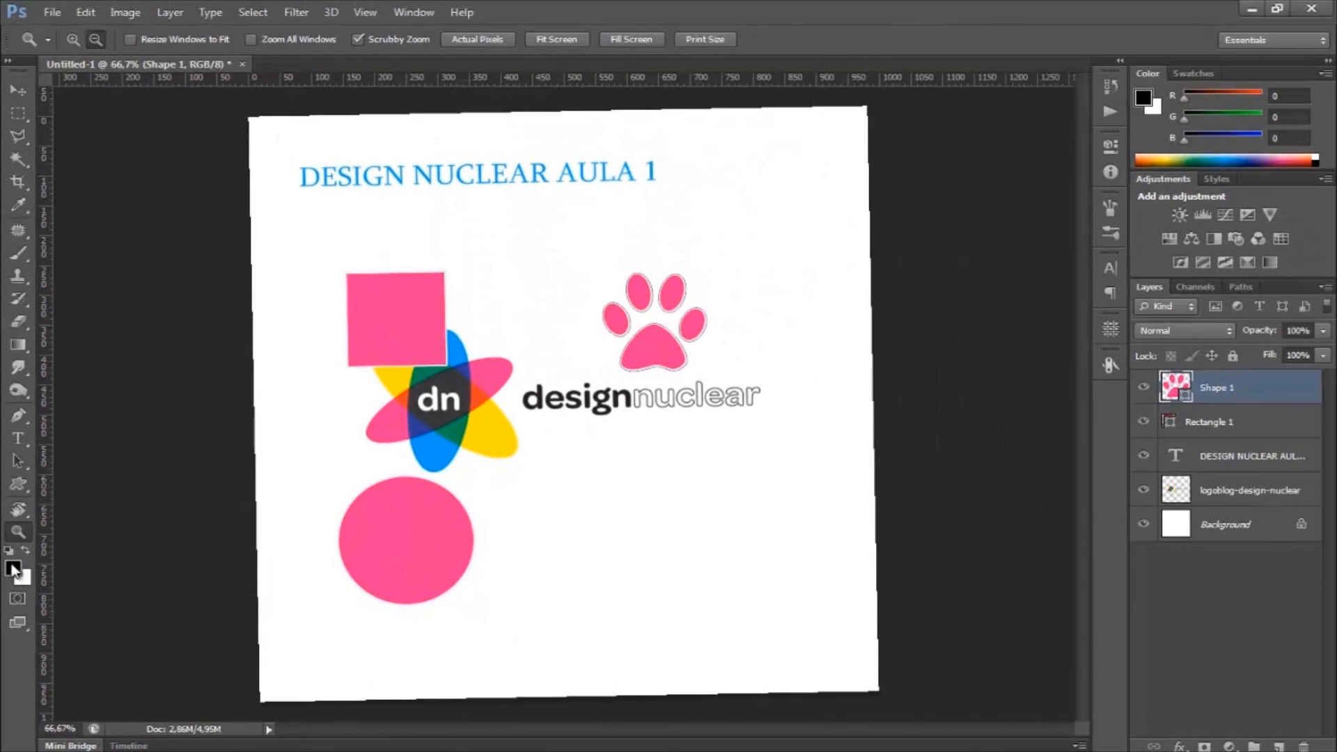
left_click(12, 570)
left_click(771, 511)
left_click_drag(771, 510, 889, 561)
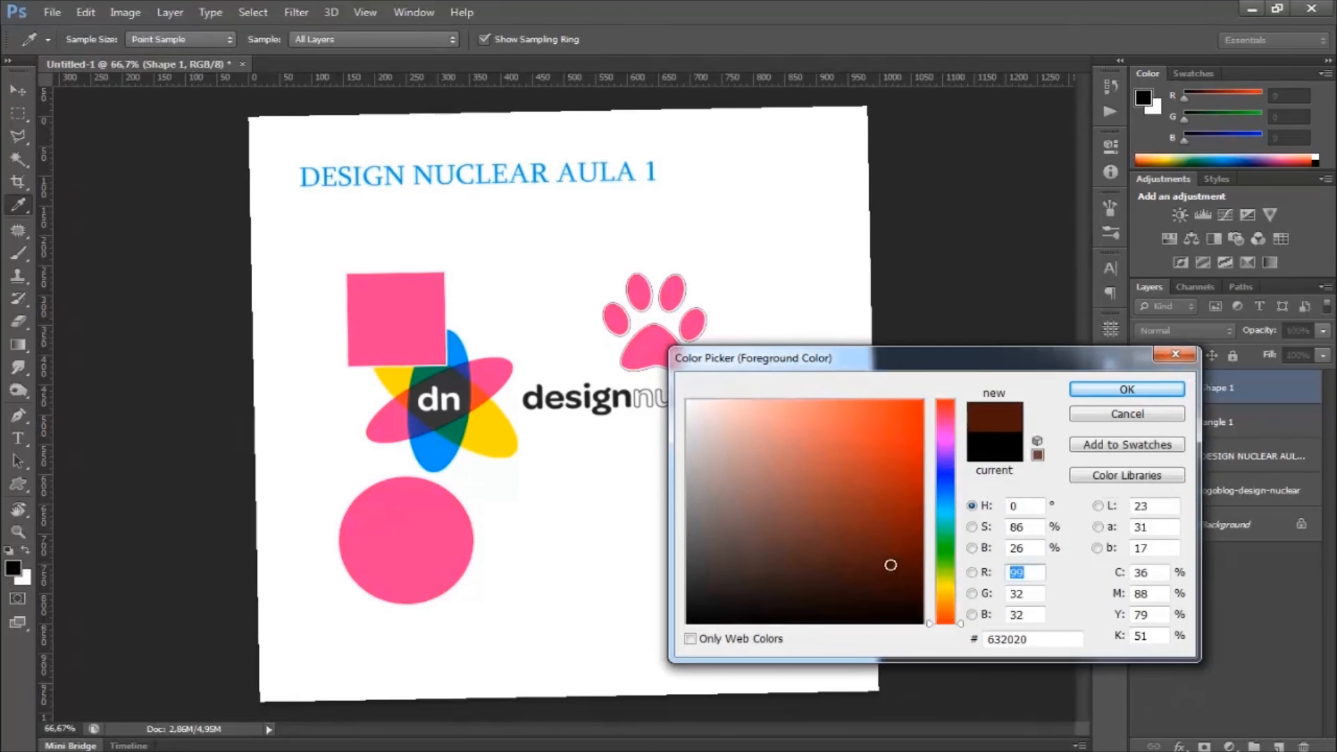
left_click(1115, 394)
key("z")
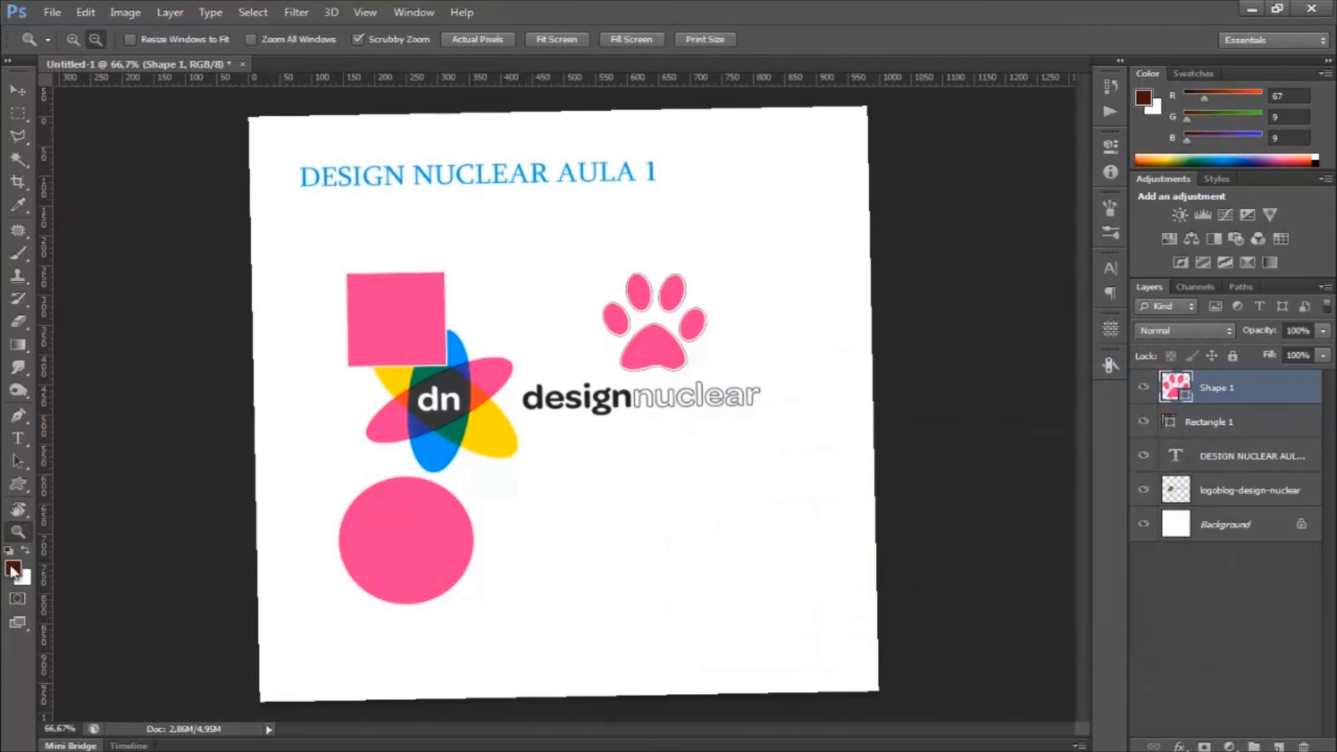
Draw a pink flower-like starburst custom shape about 205 by 205 px below the logo's "nuclear" wordmark
left_click(28, 488)
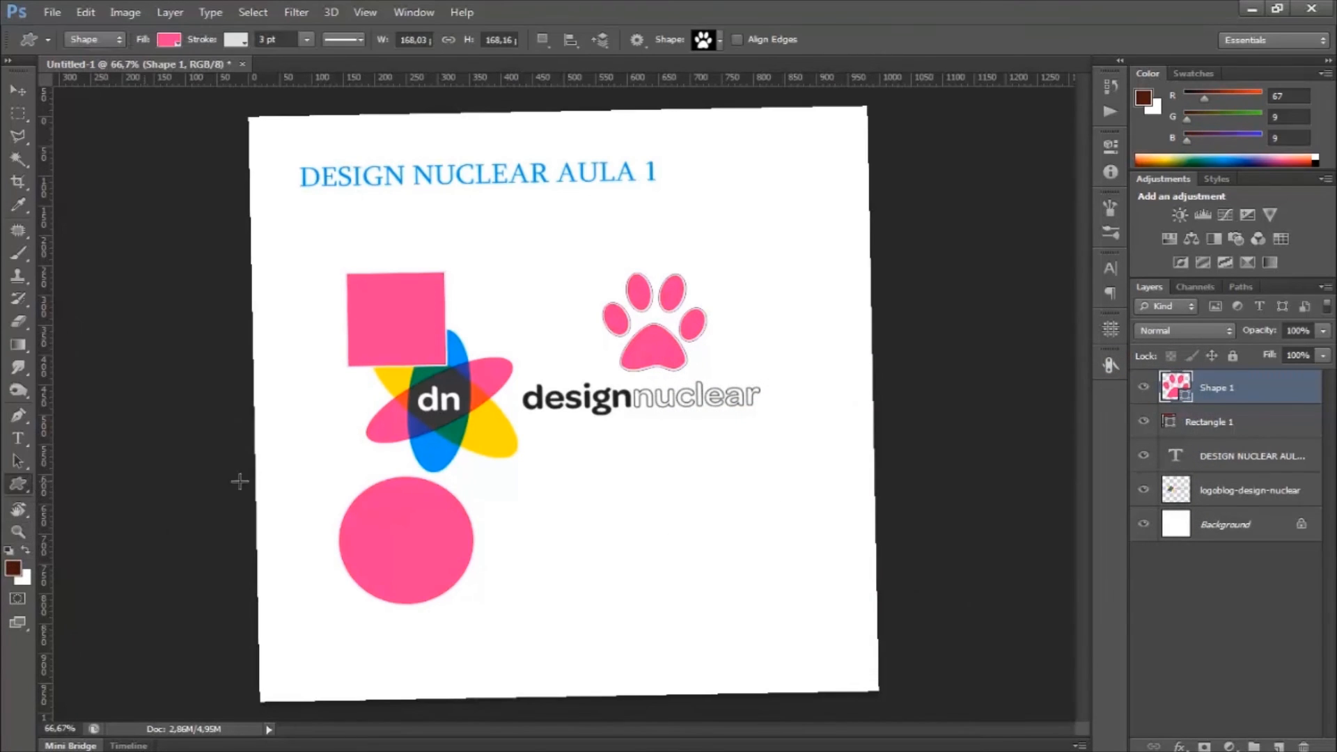
left_click(721, 42)
left_click(644, 78)
left_click_drag(651, 486, 778, 607)
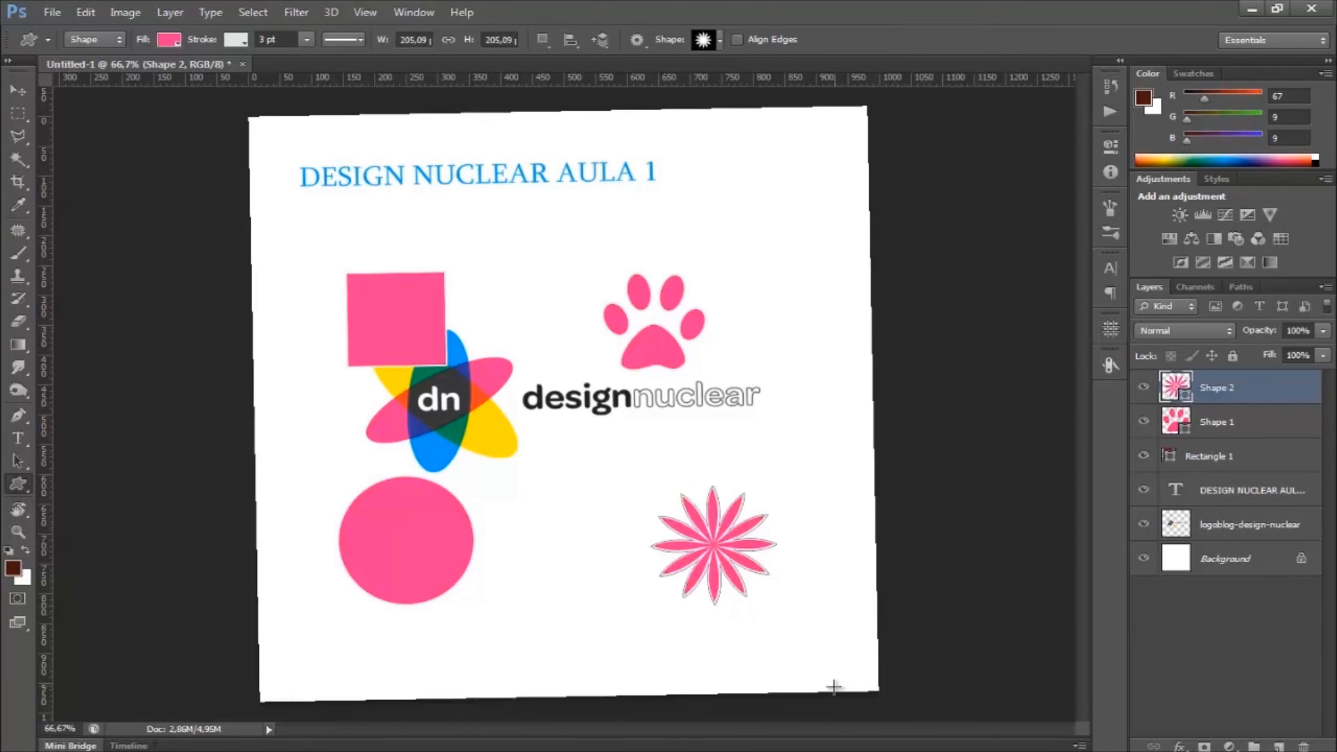
Change the starburst shape's fill to the recently used dark brown, without creating another custom shape
left_click(177, 44)
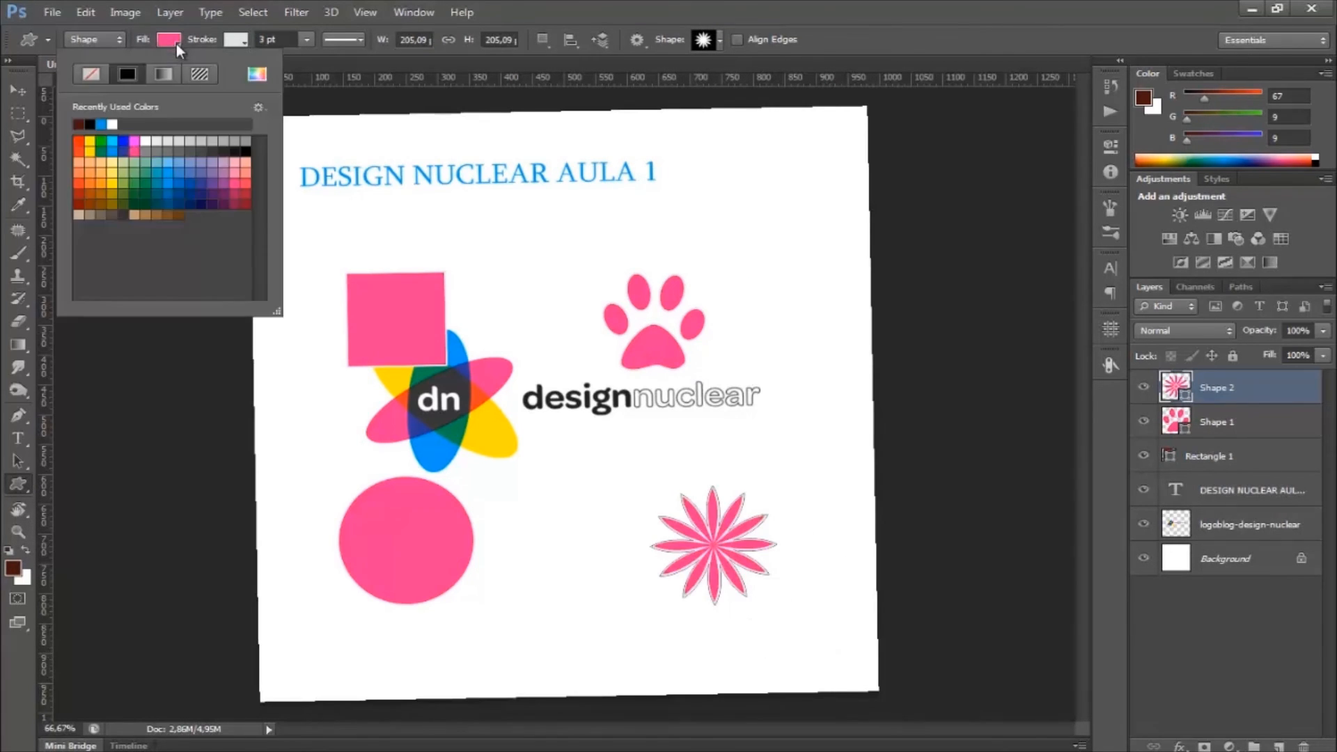
left_click(79, 123)
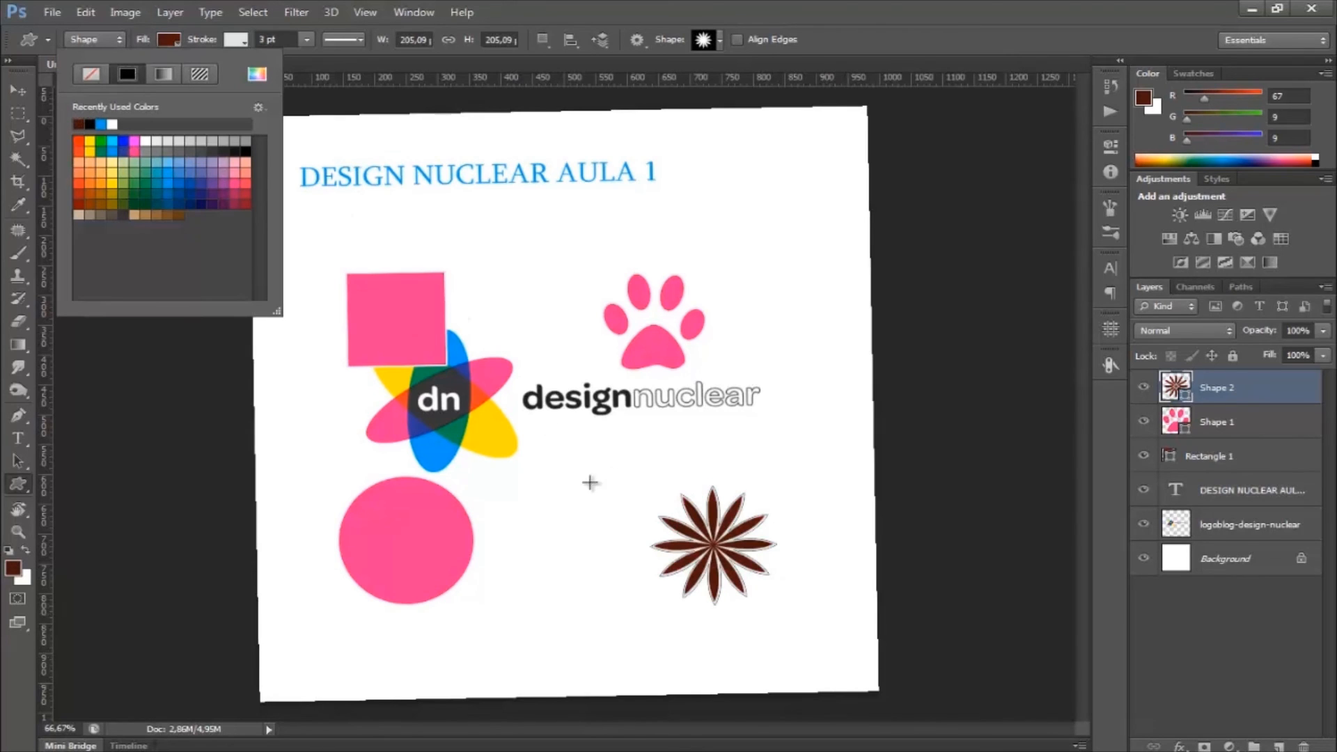
left_click(531, 491)
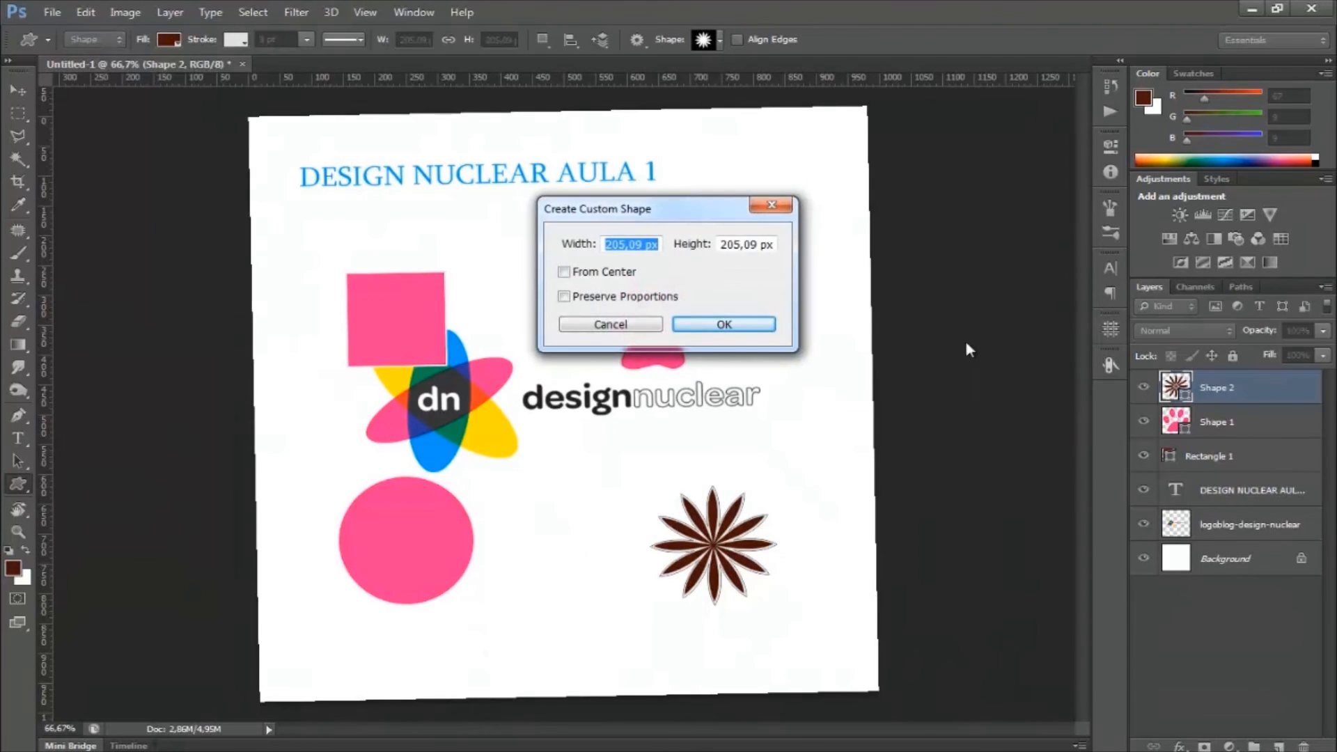
key("Escape")
Delete the starburst, paw print and Rectangle 1 shape layers and the DESIGN NUCLEAR AULA 1 text layer
key("Delete")
key("Delete")
key("Delete")
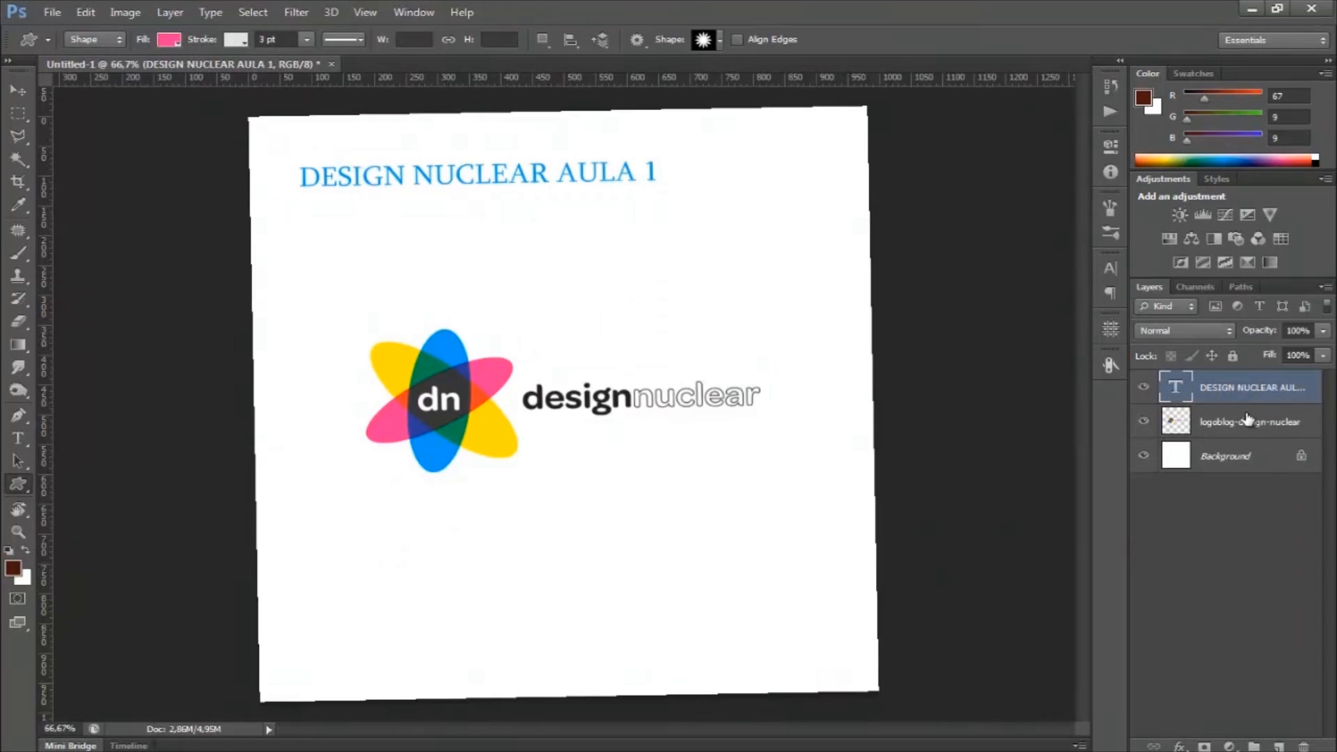
key("Delete")
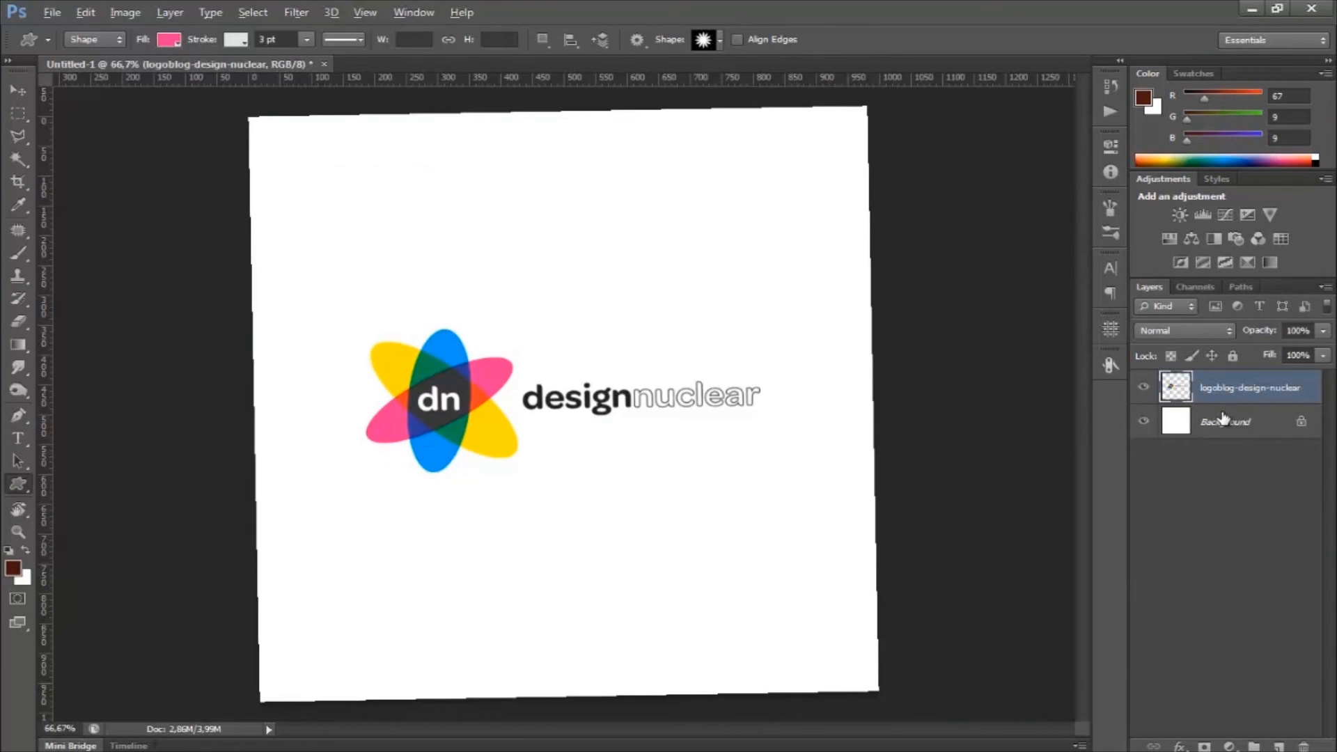
Try filling the whole logoblog-design-nuclear layer with the foreground colour and with the background colour, and undo both fills
key("ctrl+a")
key("alt+BackSpace")
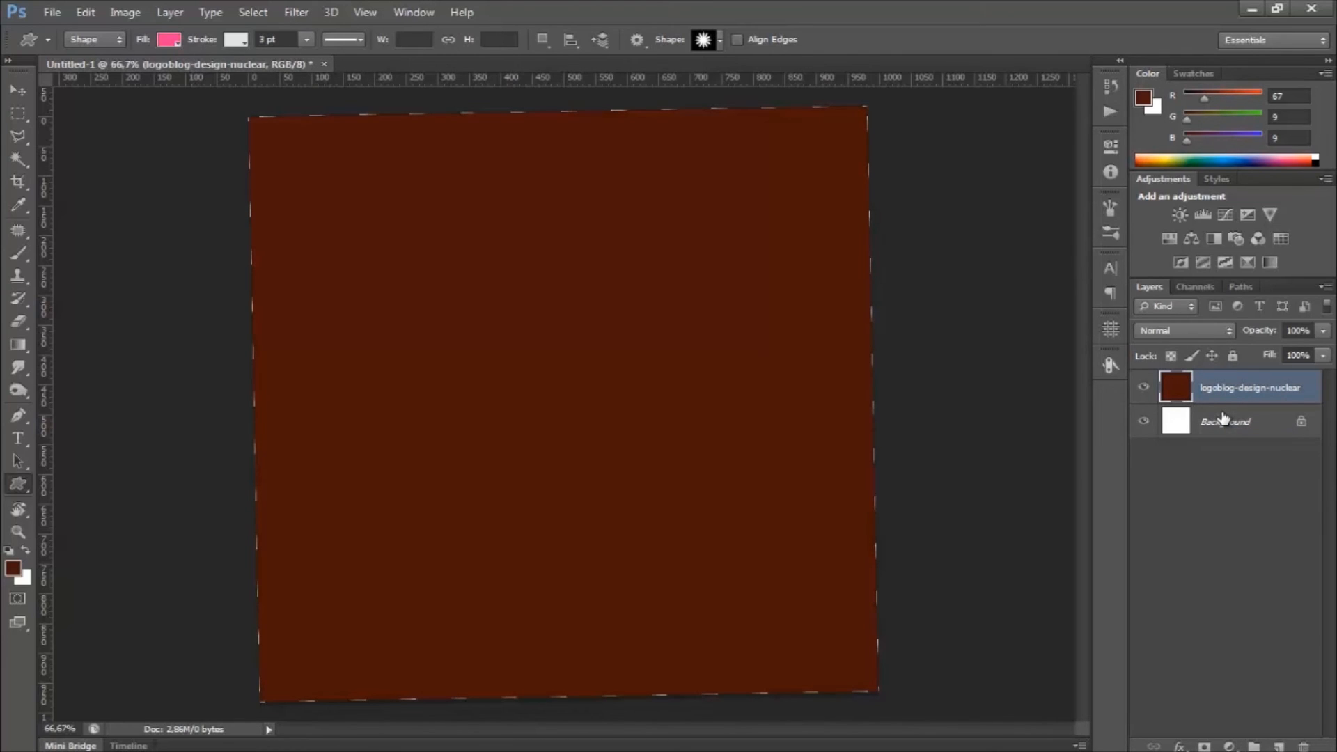
key("ctrl+BackSpace")
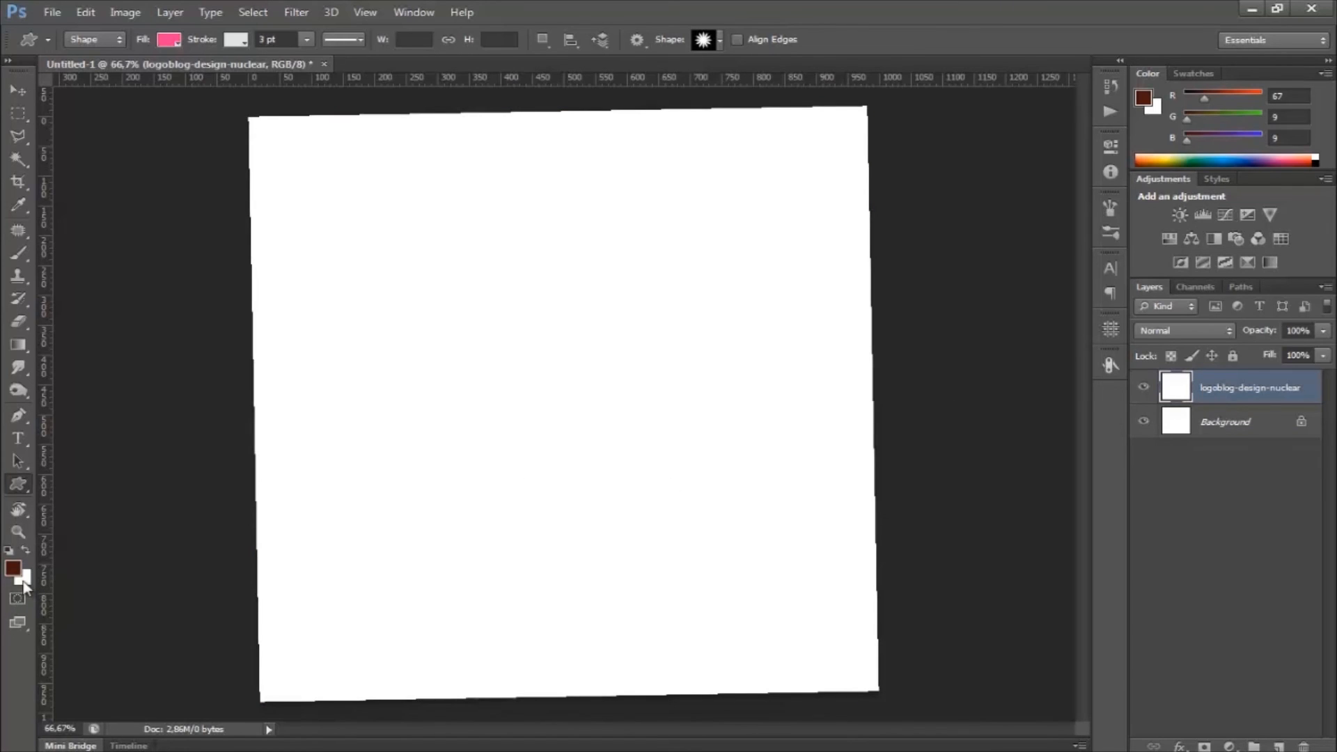
key("ctrl+alt+z")
key("ctrl+alt+z")
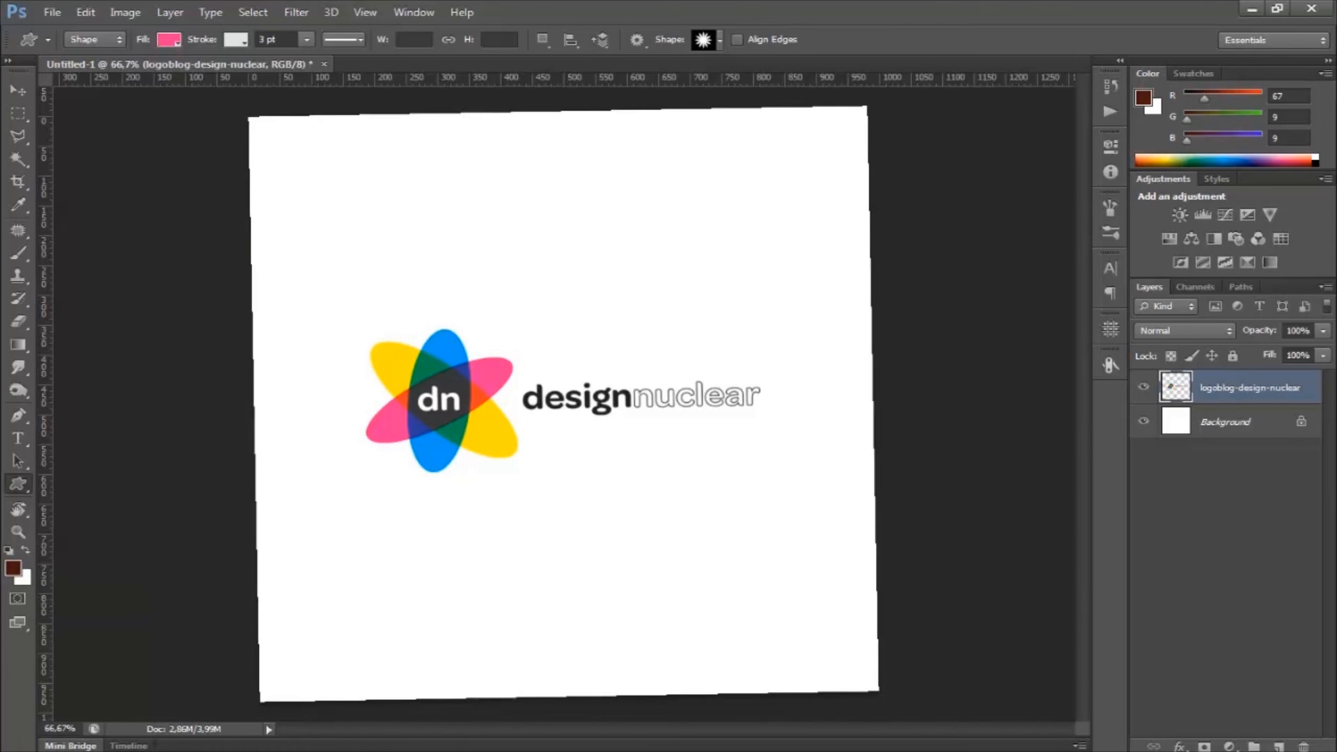
Review the document's history states and the list of available workspaces without changing either
left_click(1111, 85)
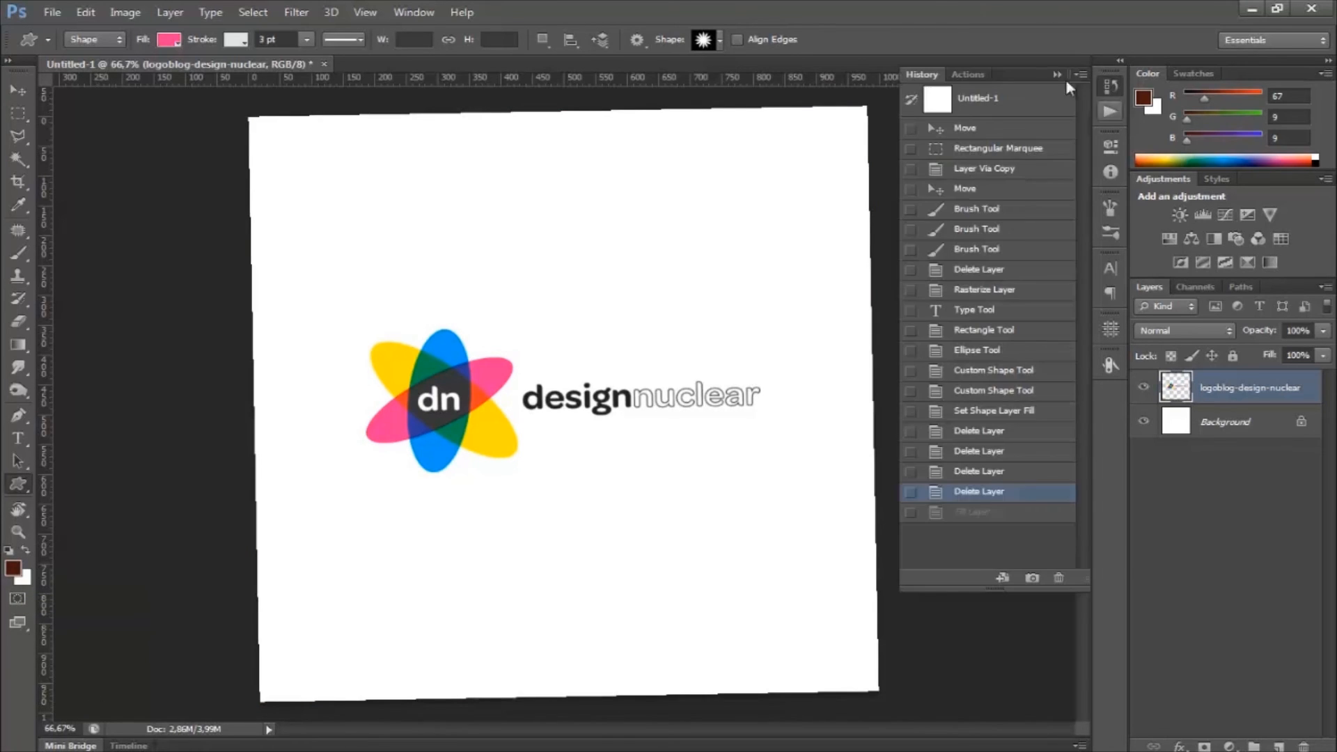
left_click(1057, 77)
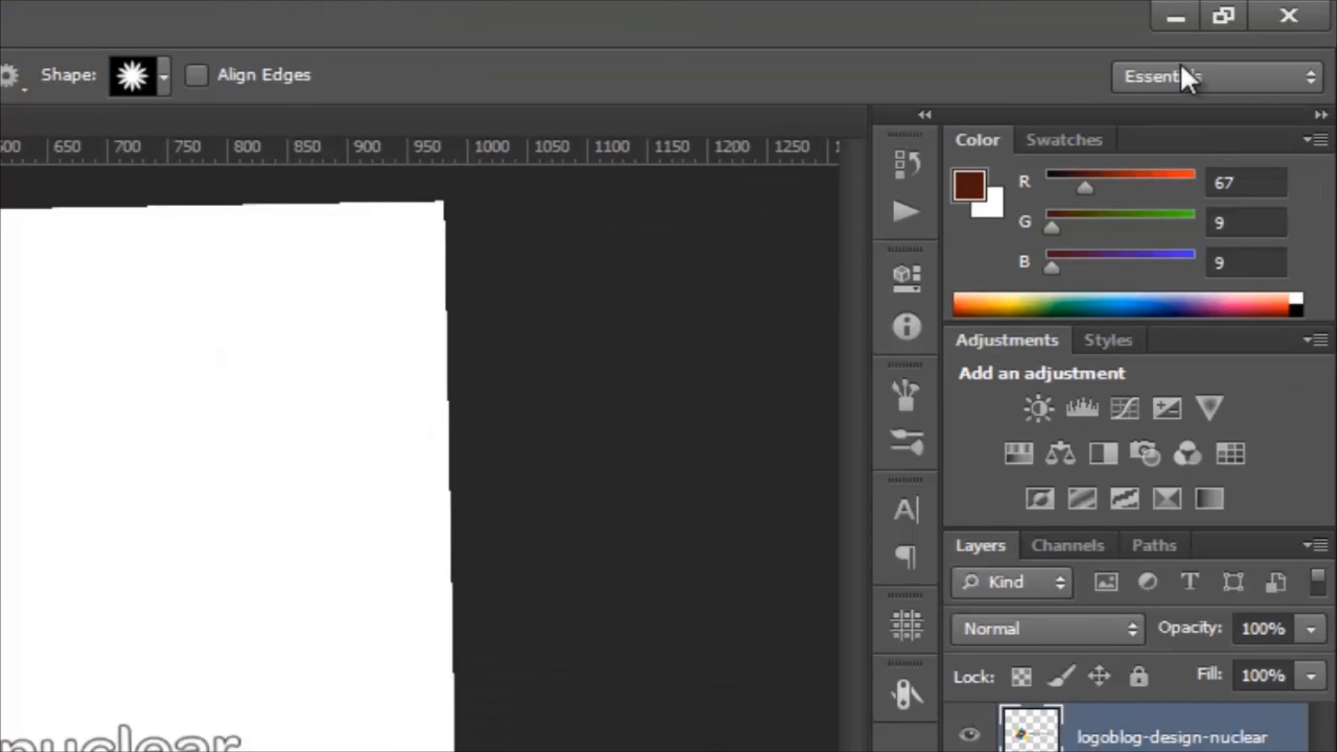
left_click(1311, 76)
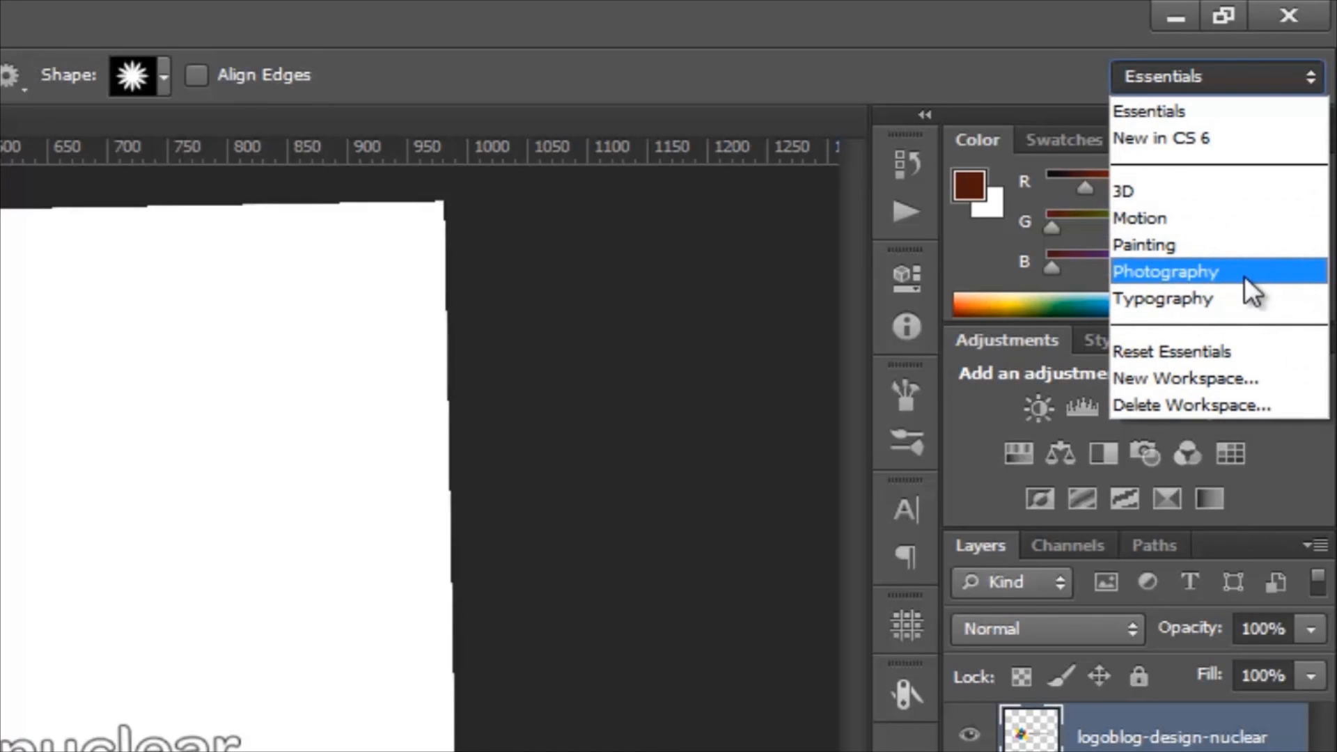
left_click(1260, 70)
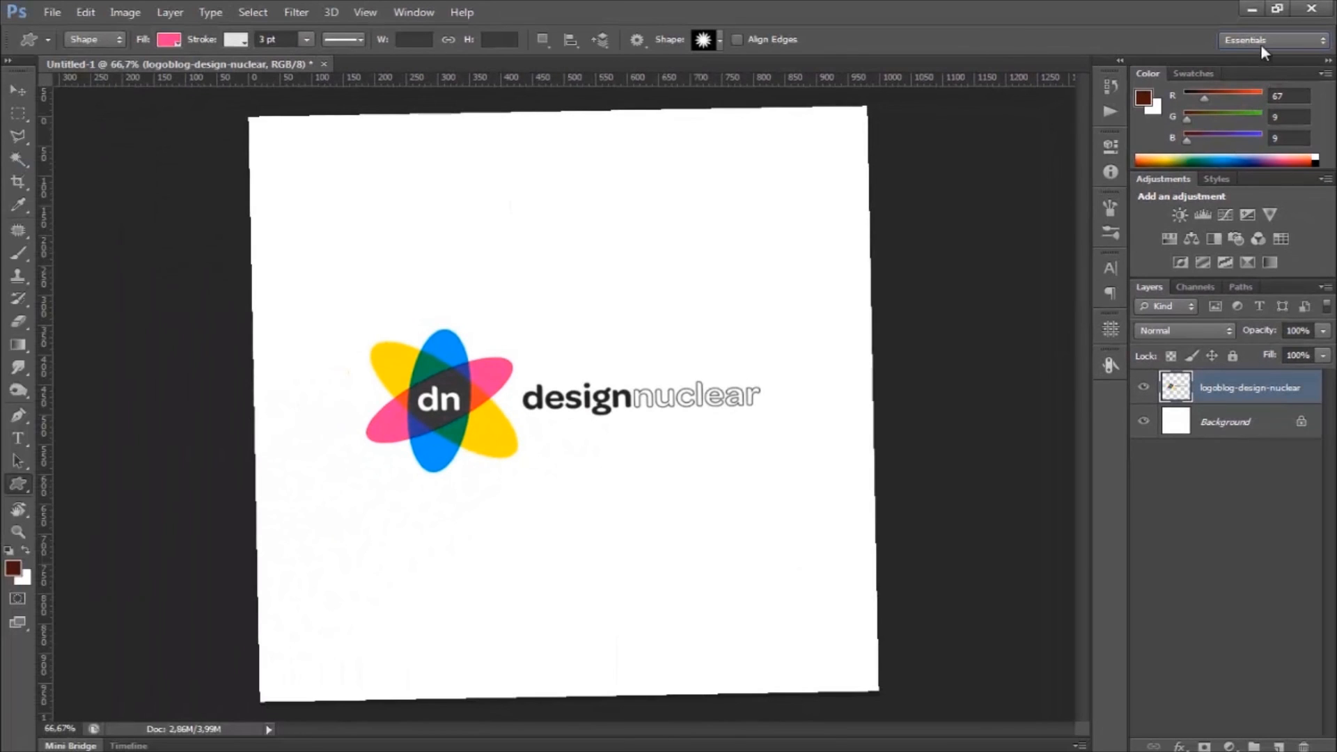
Activate the Move tool and switch the interface to the Photography workspace
left_click(18, 91)
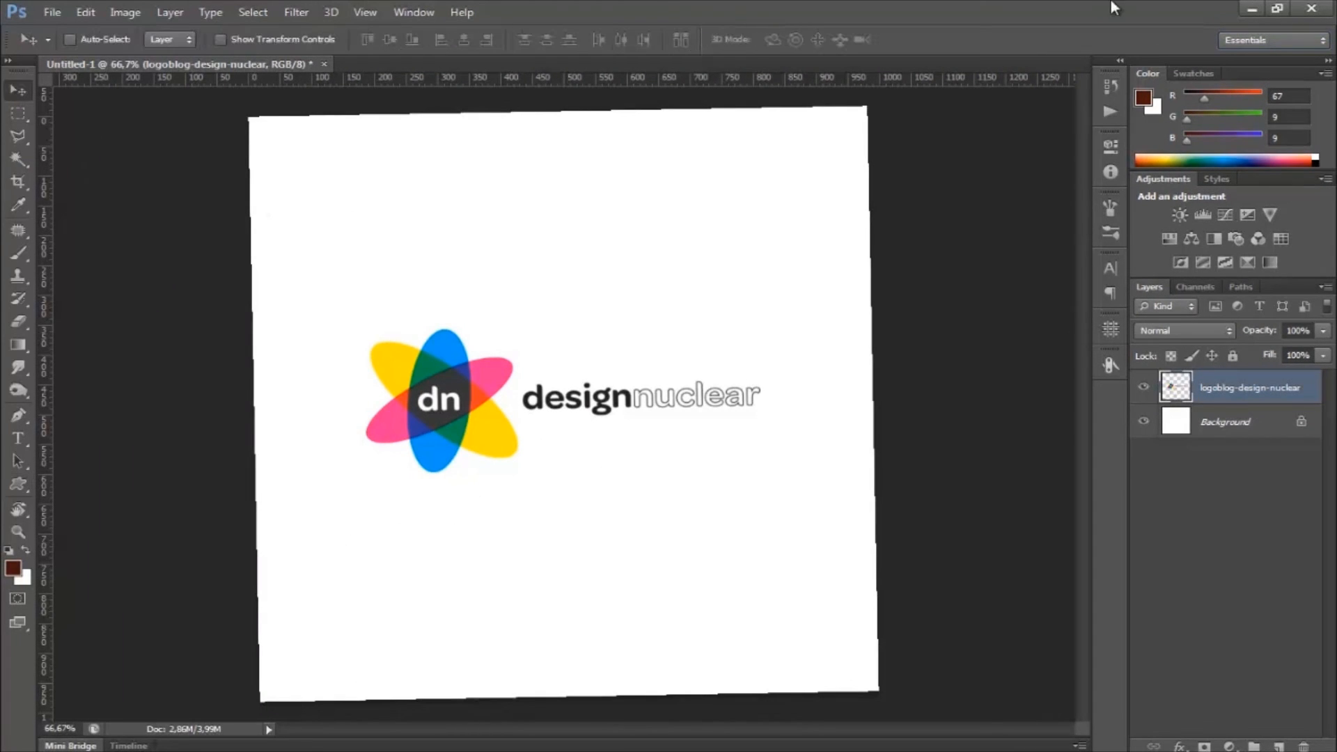
left_click(1285, 43)
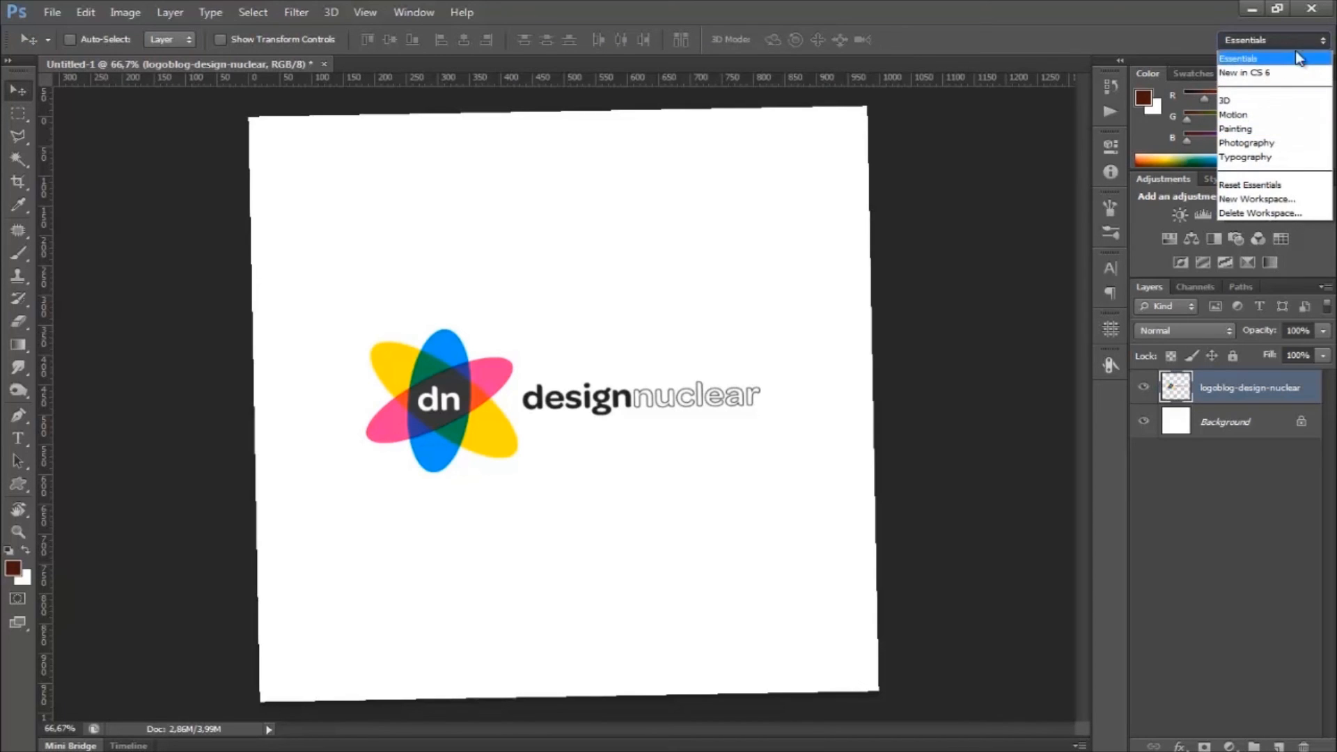
left_click(1297, 142)
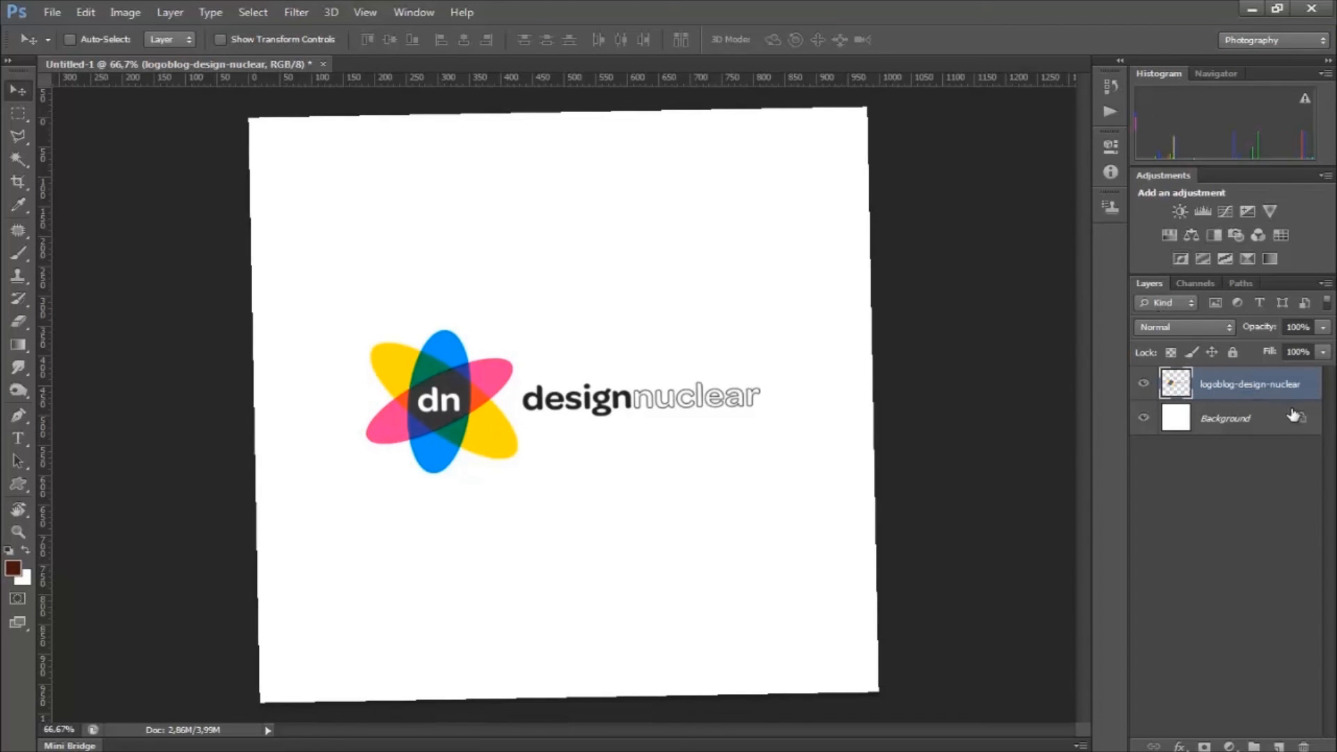
Switch to the Typography workspace and look through its character styles, paragraph and character settings
left_click(1275, 39)
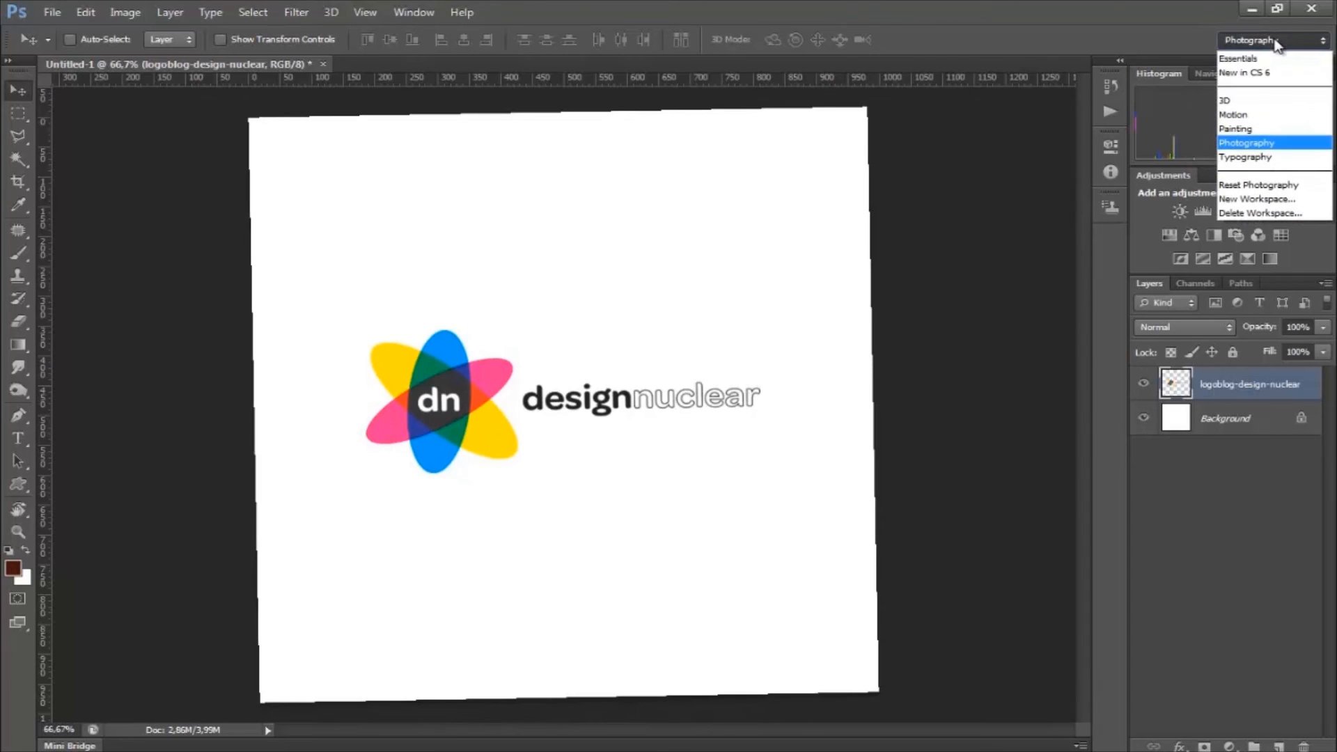
left_click(1270, 160)
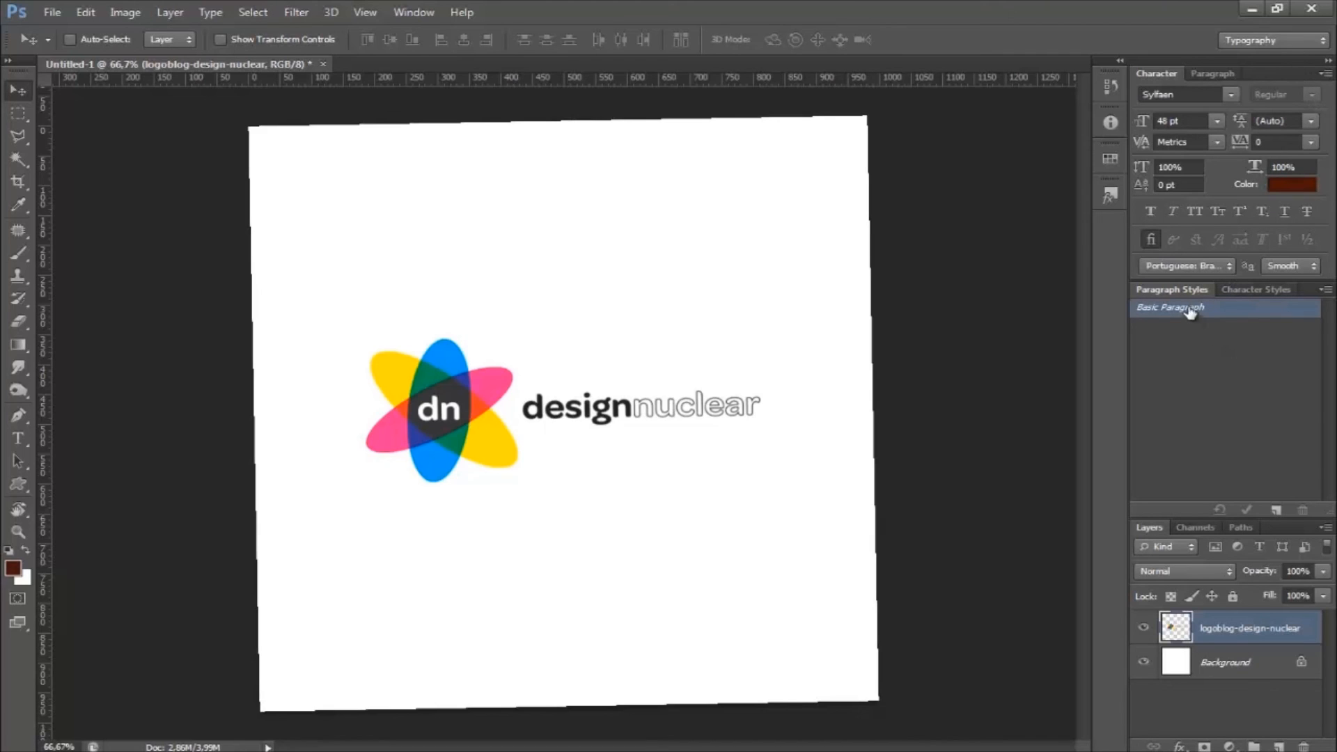
left_click(1243, 294)
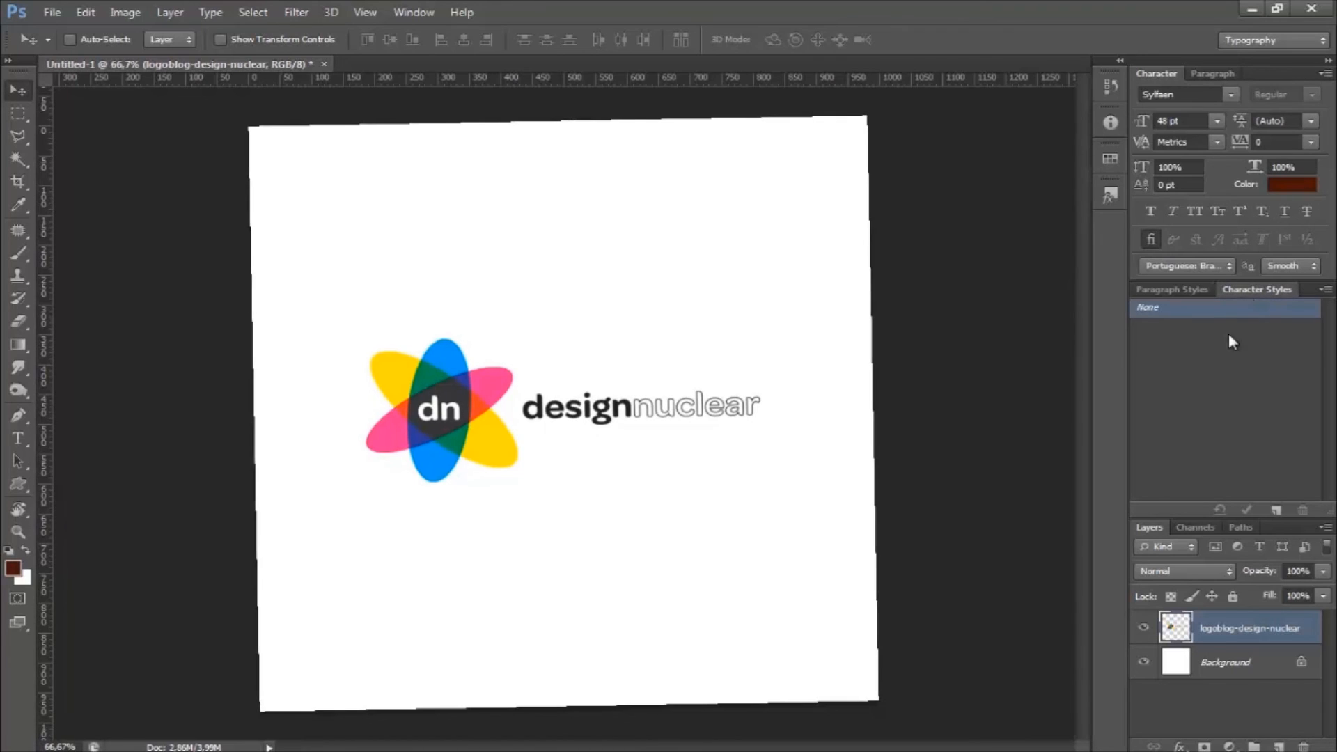
left_click(1193, 75)
left_click(1147, 75)
Switch to the Painting workspace and use its Navigator to magnify the upper part of the document to about 149%
left_click(1298, 39)
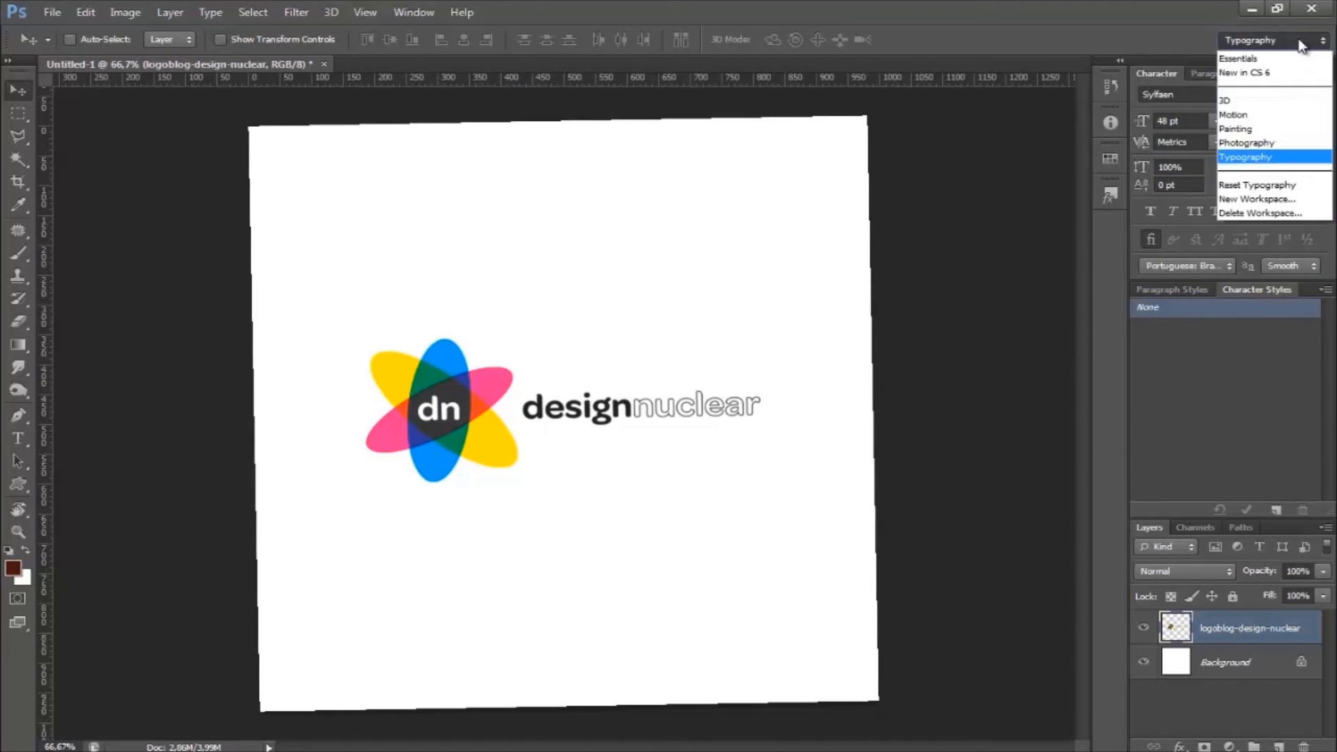
left_click(1278, 129)
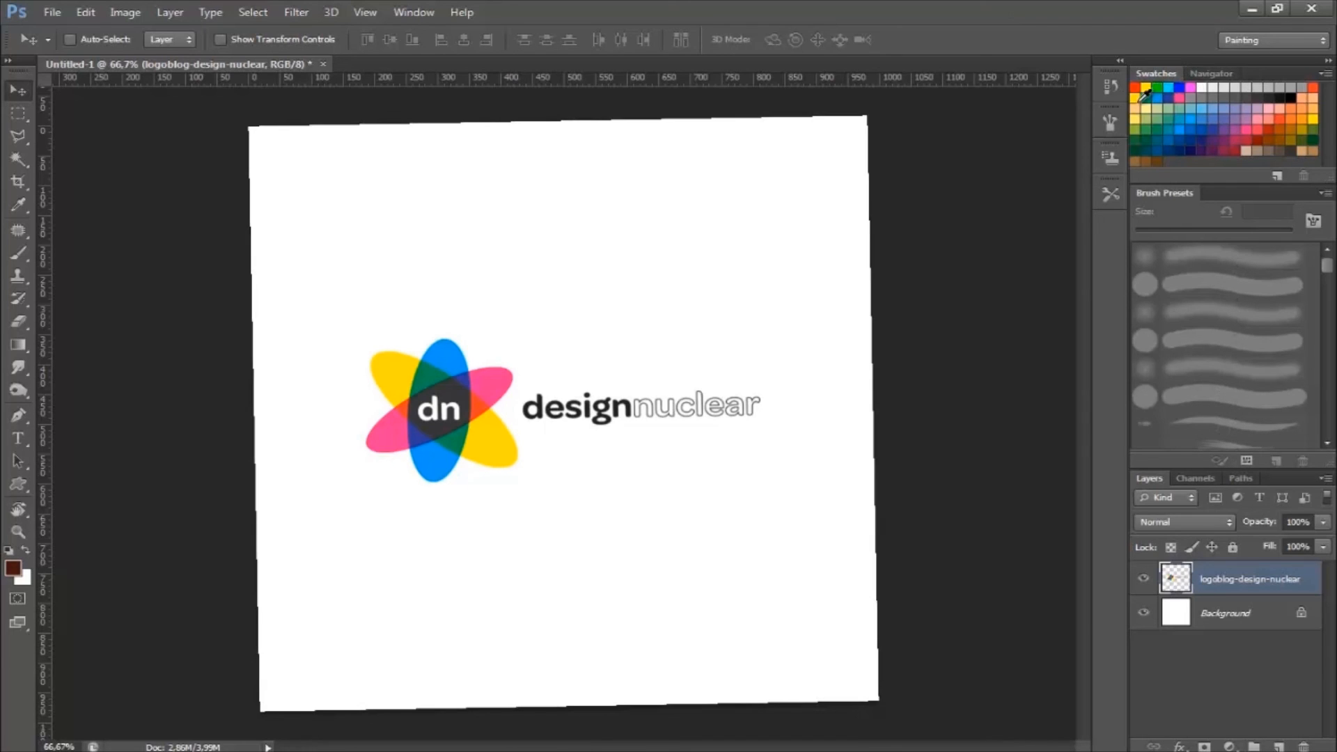
left_click(1215, 74)
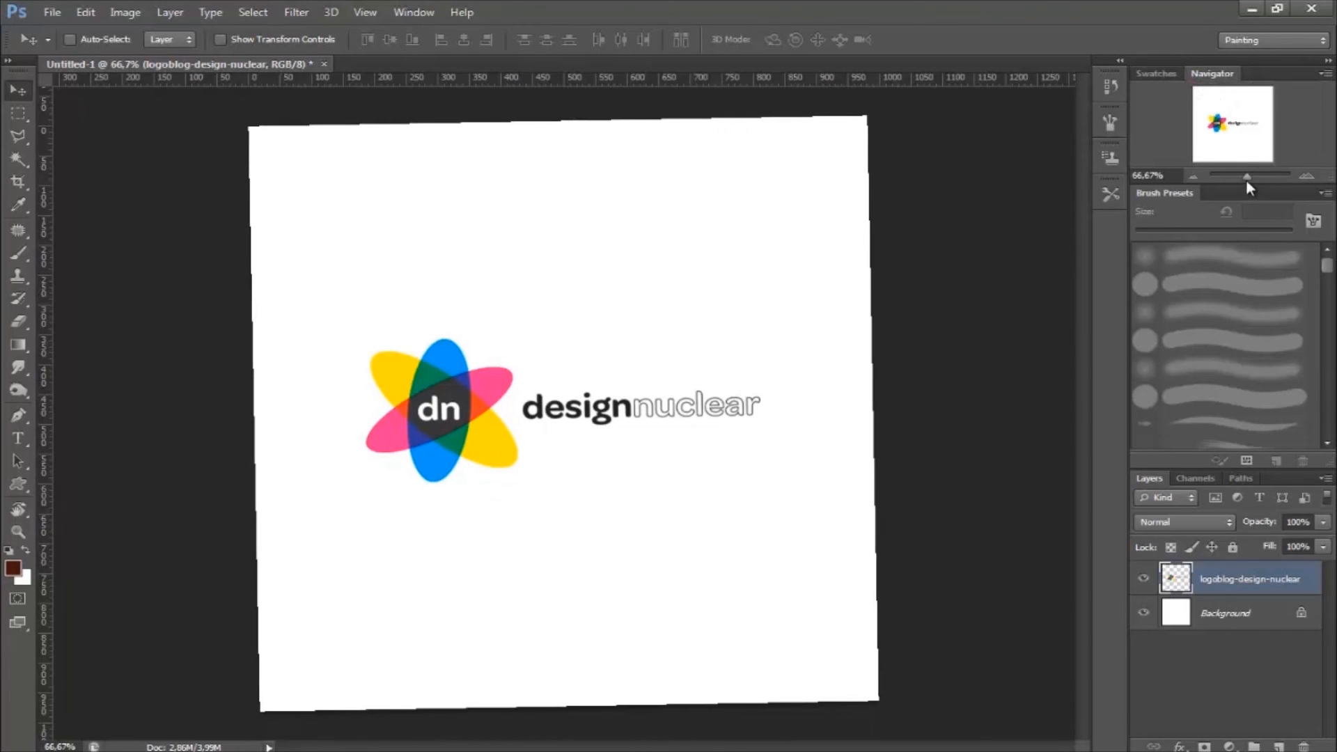
left_click_drag(1247, 178, 1223, 90)
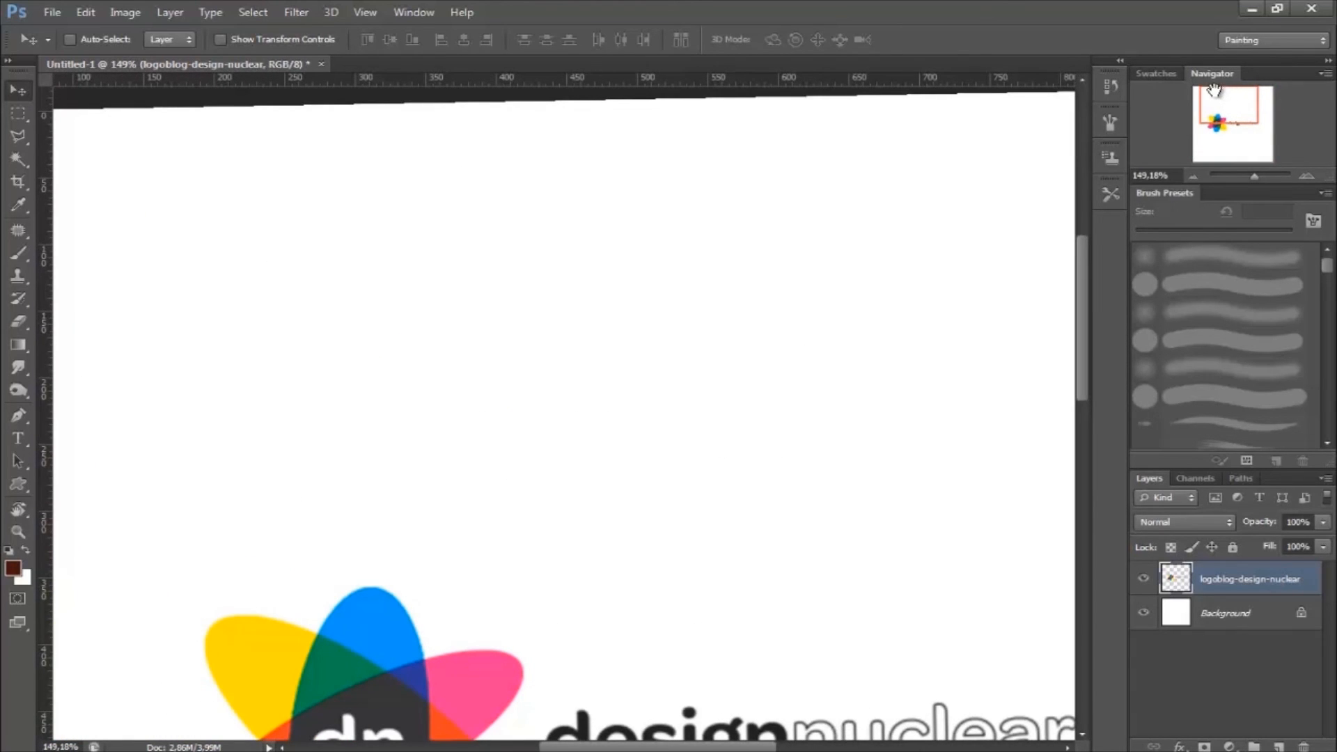
Reset the Painting workspace to its default layout and switch back to the Photography workspace
left_click(1287, 44)
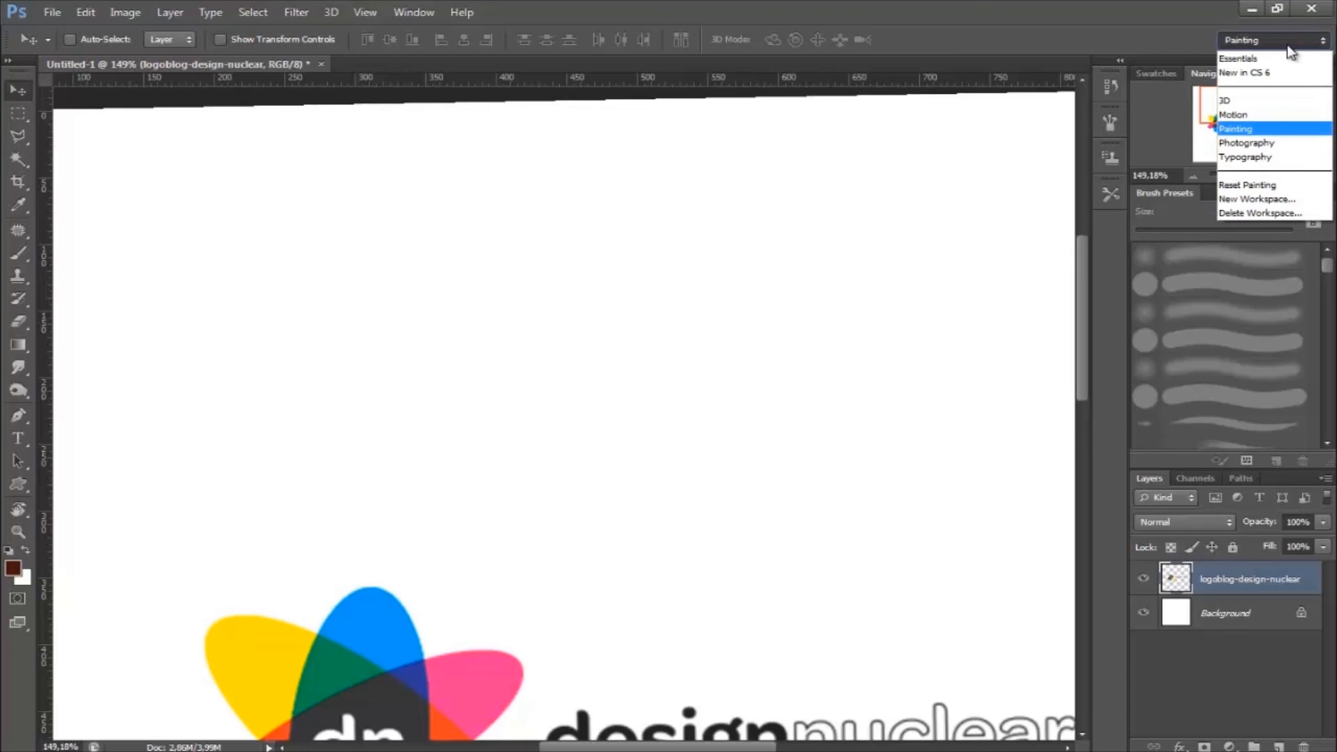
left_click(1255, 185)
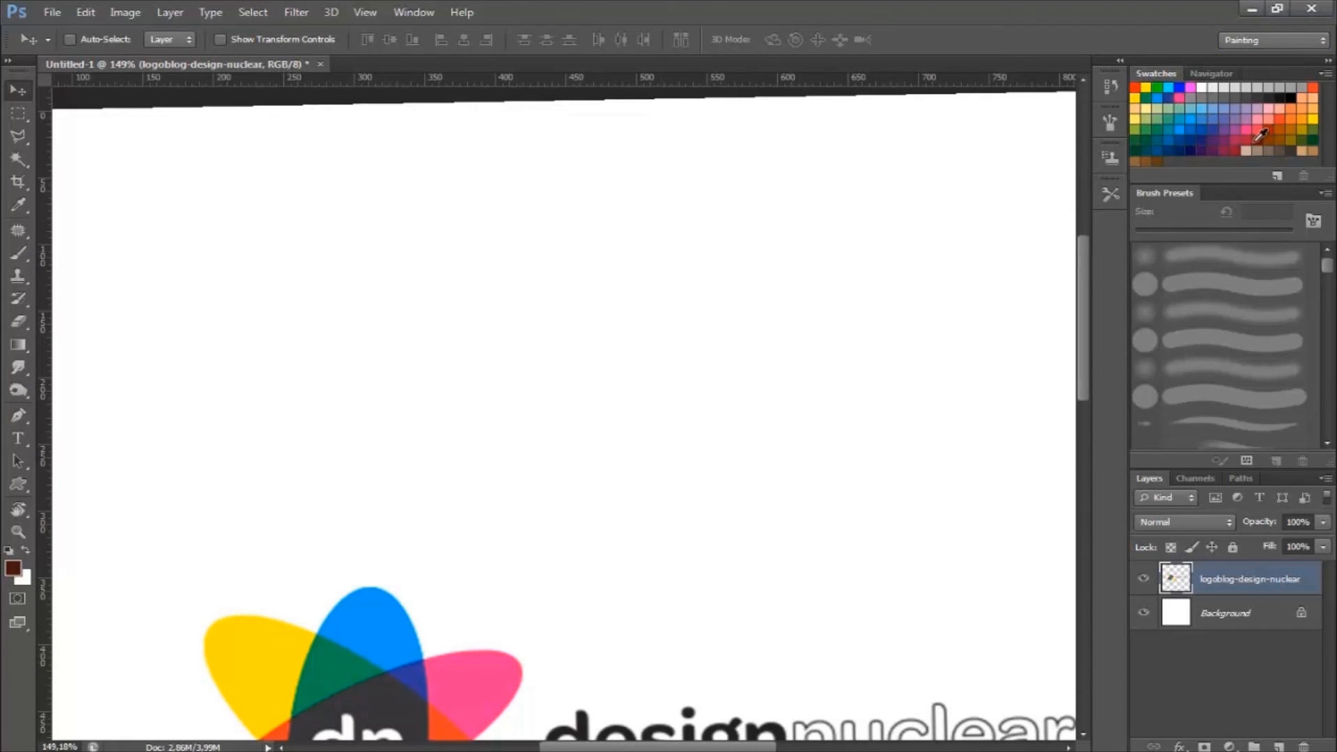
left_click(1290, 43)
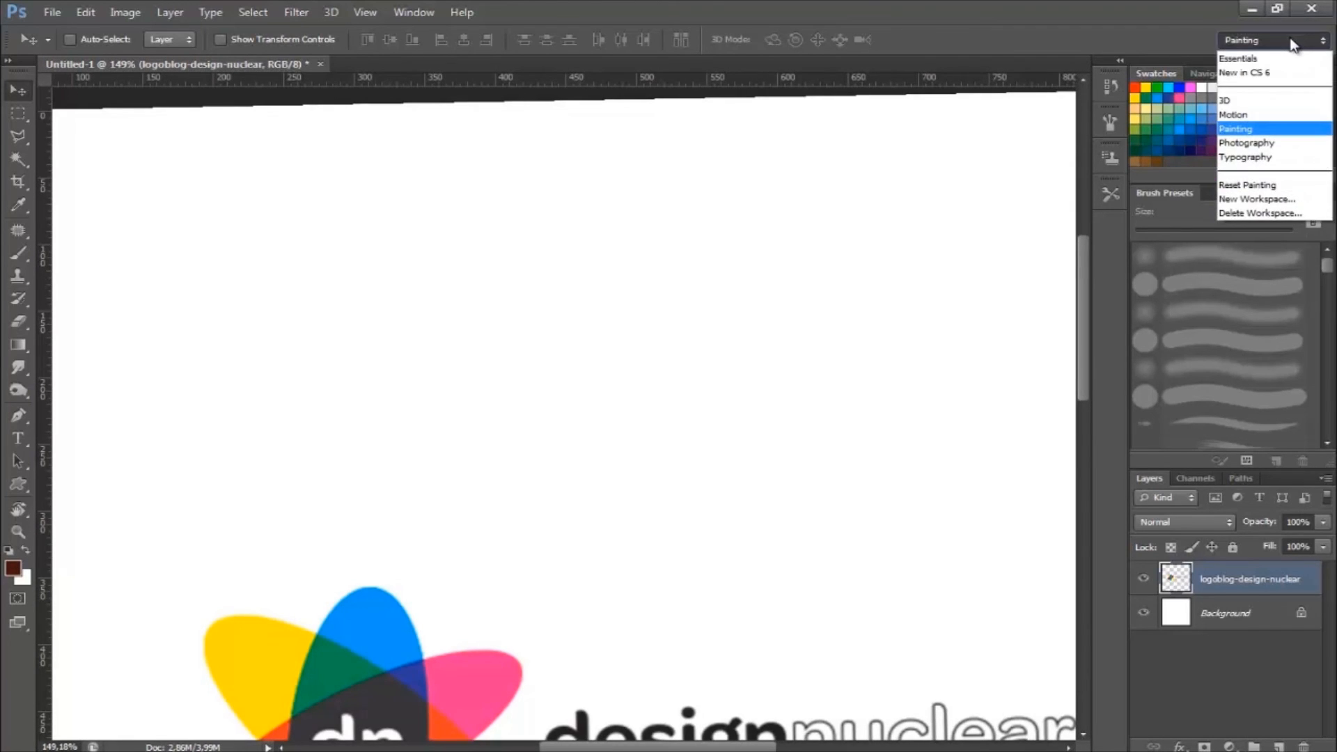
left_click(1280, 142)
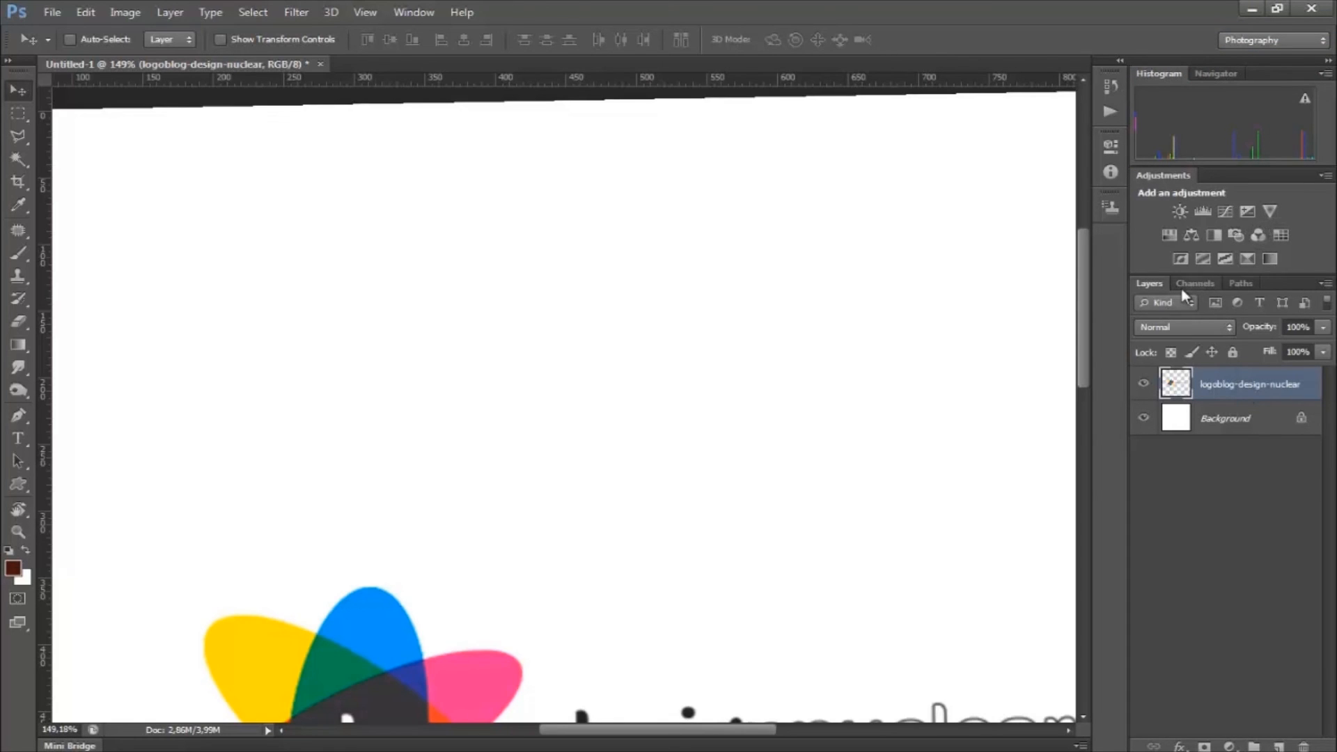
View the document's channels and paths, and return to its layer list
left_click(1210, 281)
left_click(1239, 282)
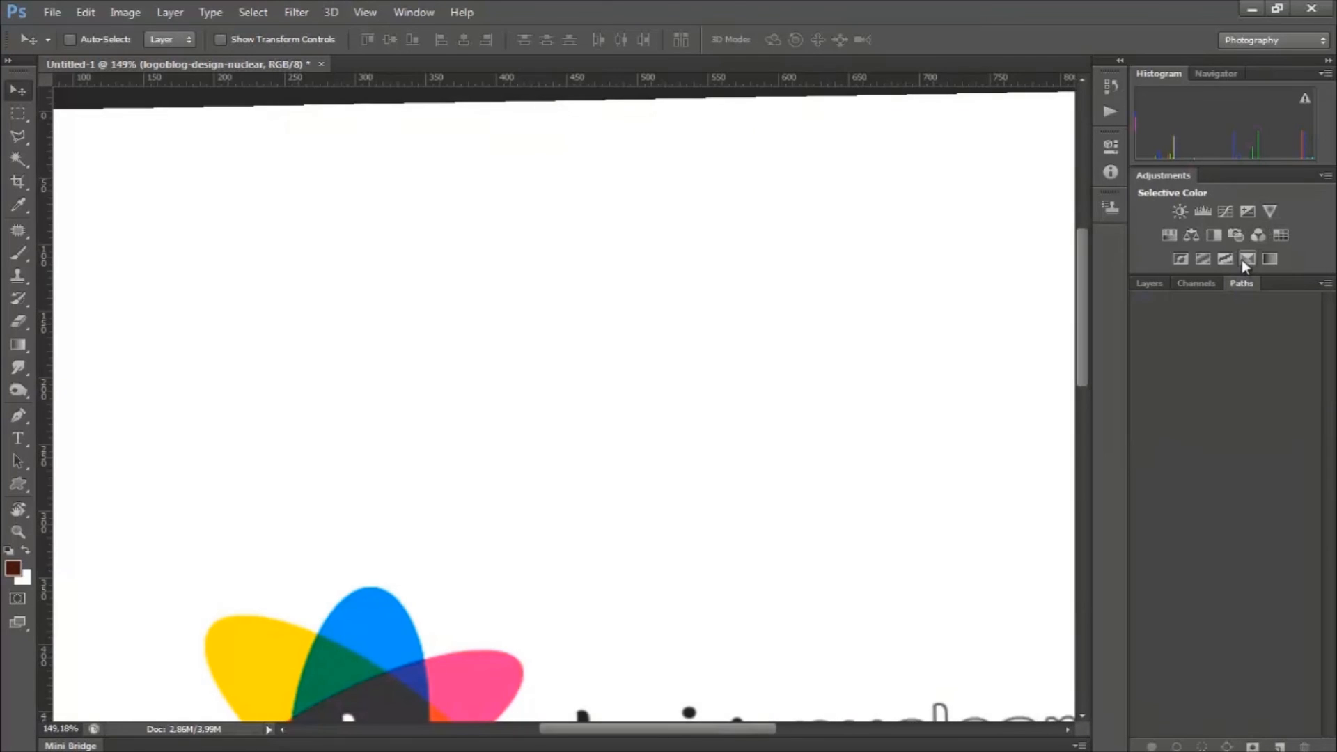
left_click(1152, 284)
Restore the Essentials workspace and fit the whole document on screen
left_click(1251, 40)
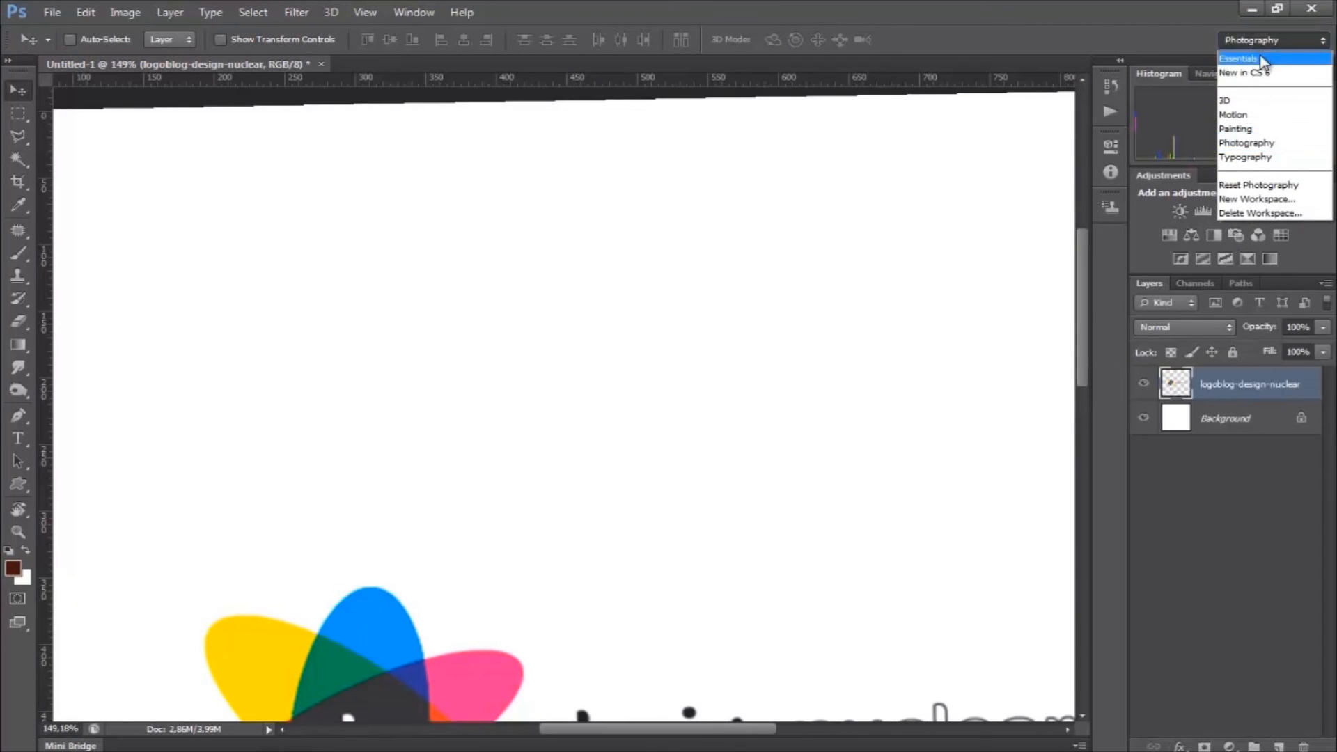
left_click(1265, 60)
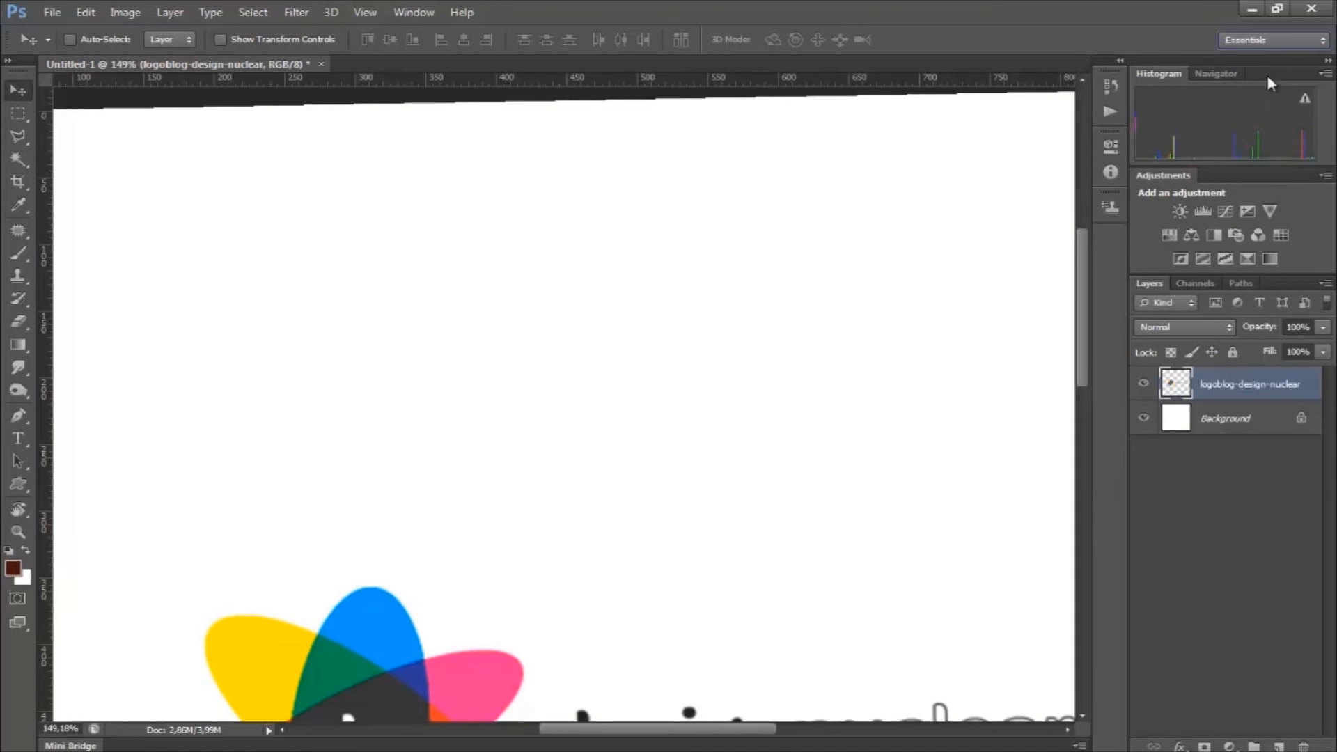
key("ctrl+0")
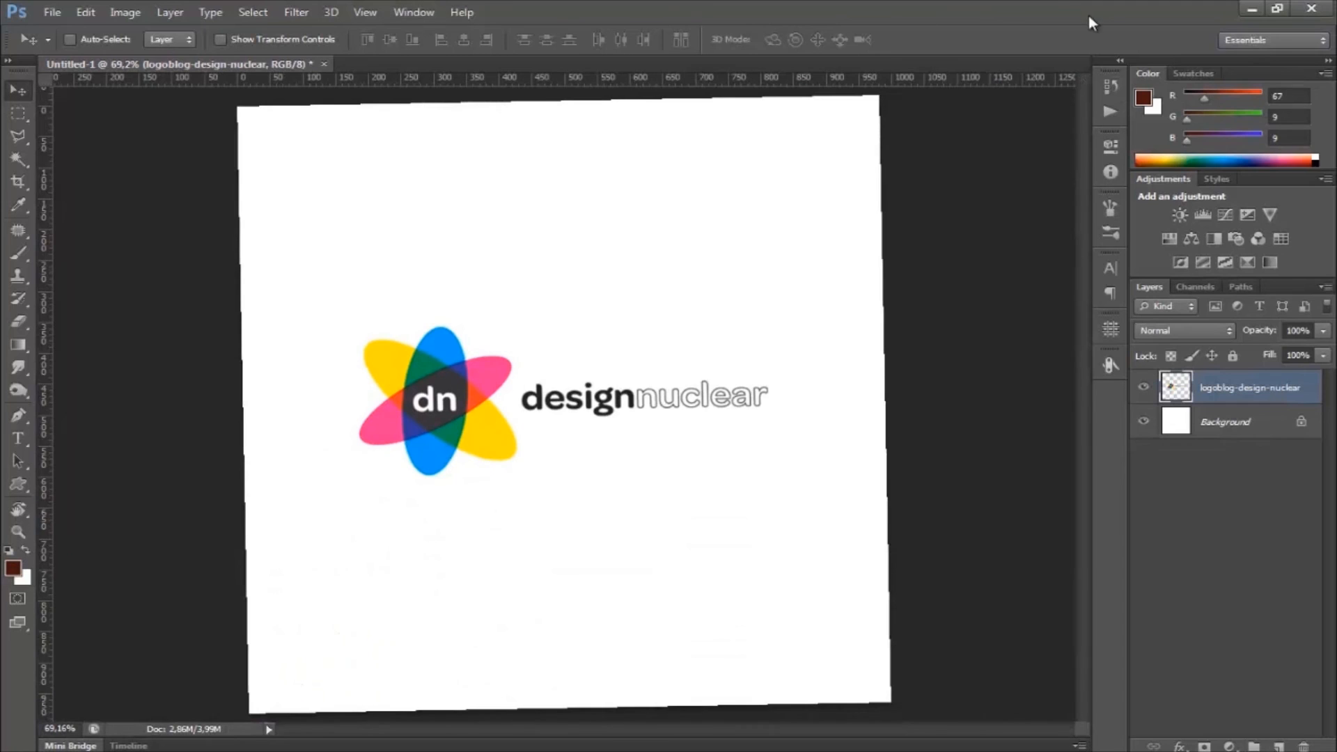
Switch from Essentials to the Motion workspace for video timeline work
left_click(415, 17)
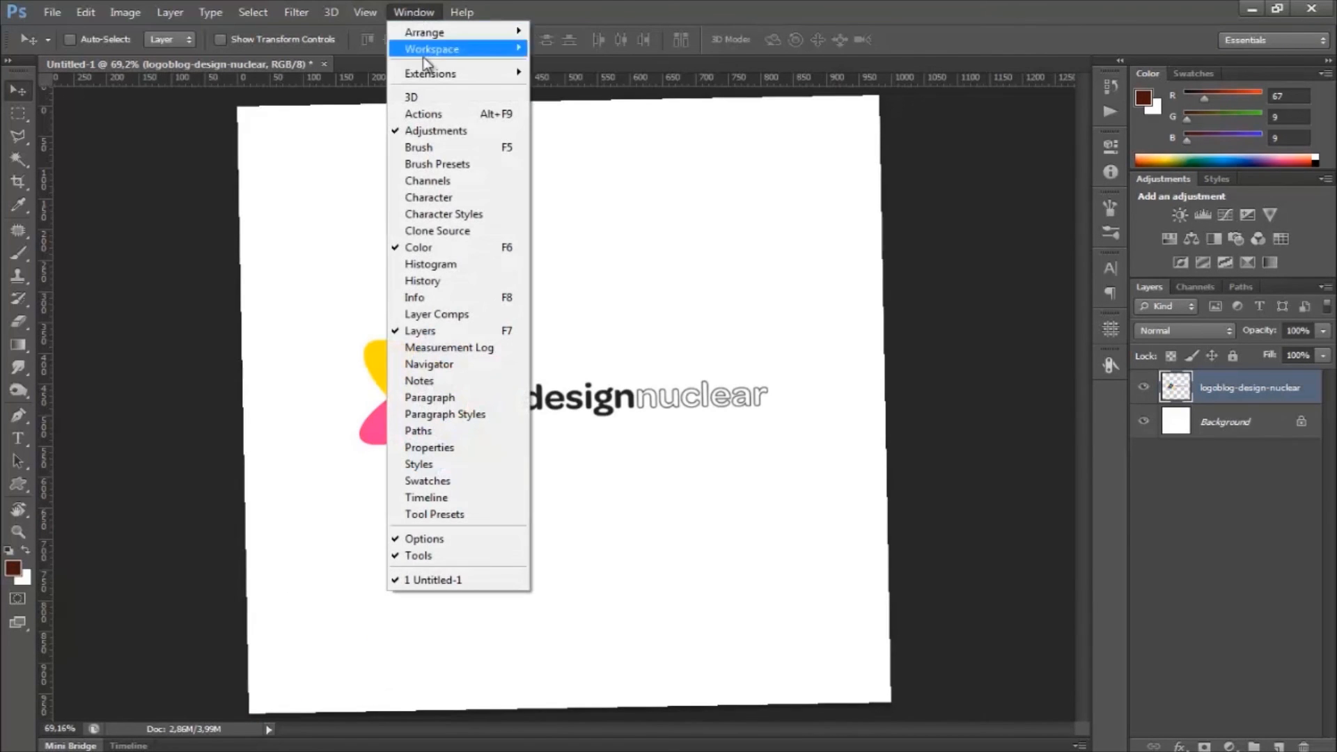
mouse_move(433, 48)
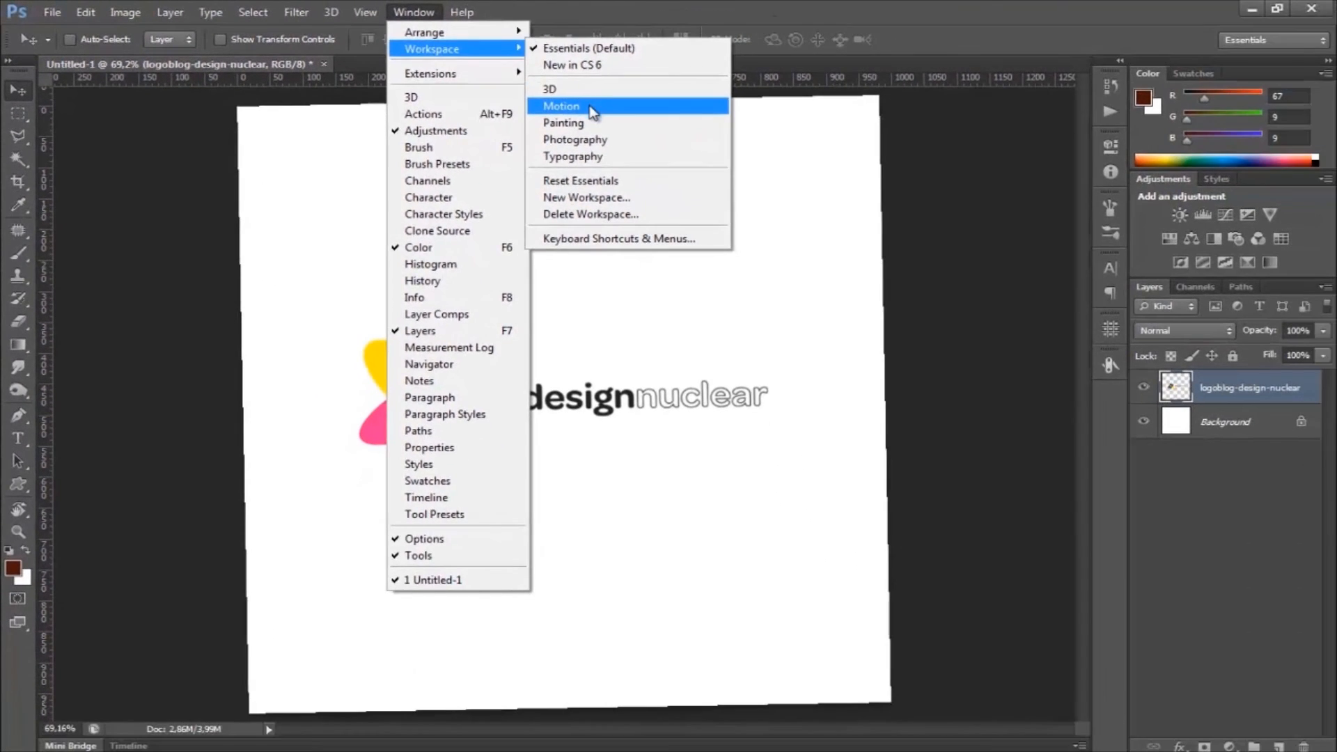
left_click(589, 109)
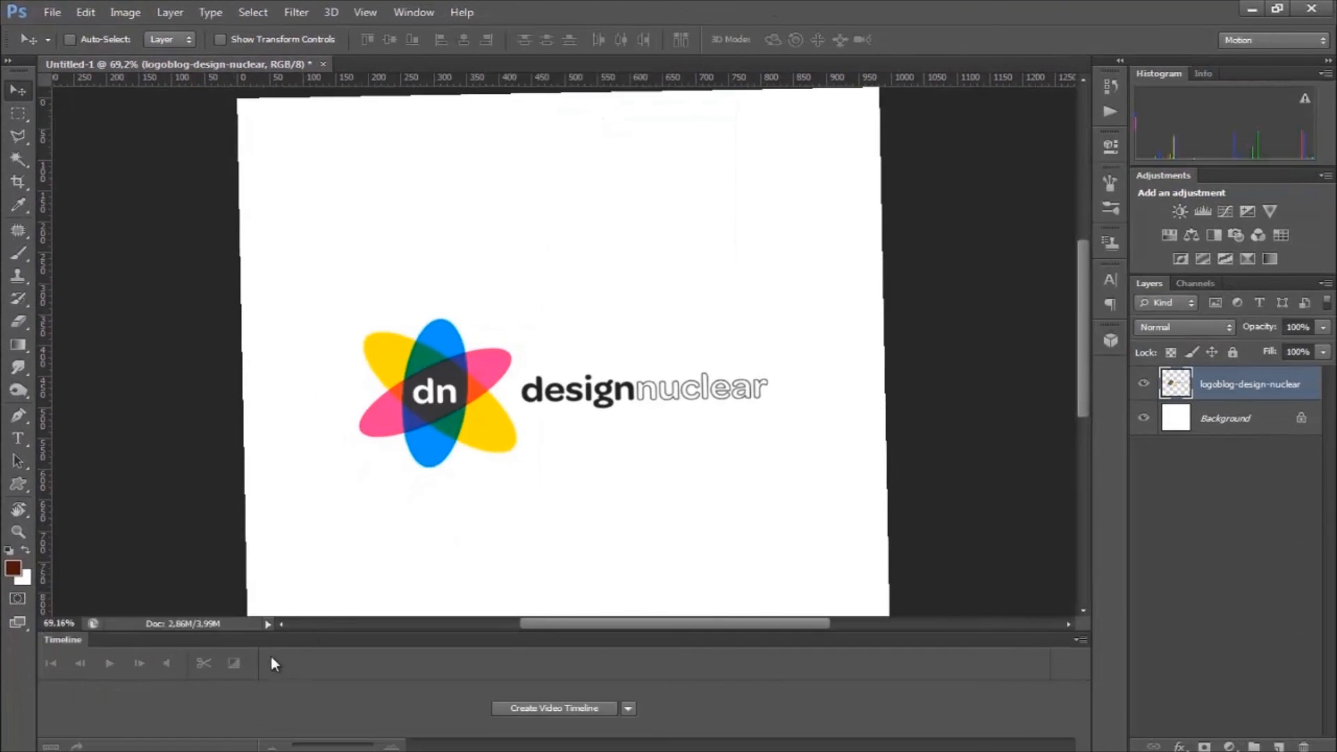